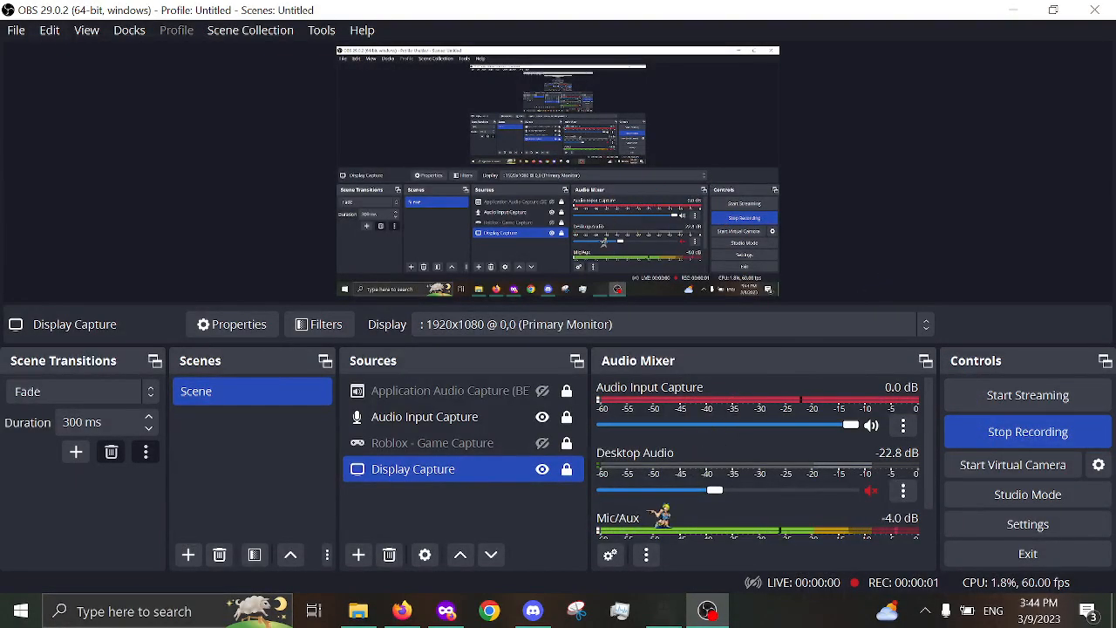
Step: Bring Discord to the front and open your own member profile card from the member list
{"action": "left_click", "coordinate": [533, 610]}
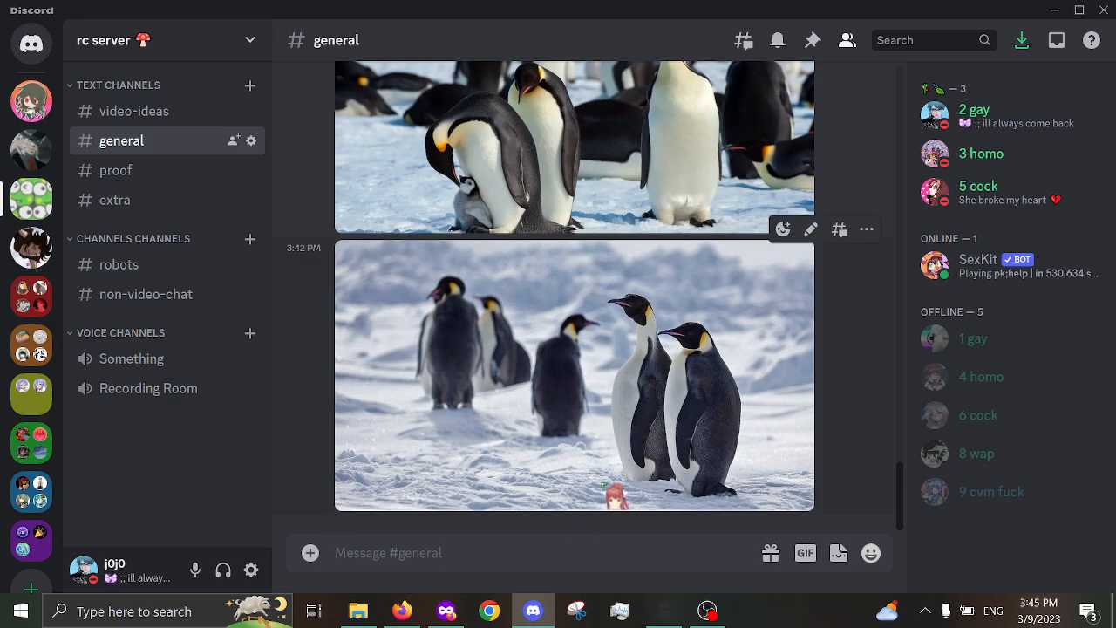
{"action": "scroll", "coordinate": [611, 493], "scroll_direction": "up", "scroll_amount": 4}
{"action": "scroll", "coordinate": [611, 488], "scroll_direction": "up", "scroll_amount": 3}
{"action": "scroll", "coordinate": [610, 489], "scroll_direction": "down", "scroll_amount": 3}
{"action": "scroll", "coordinate": [611, 488], "scroll_direction": "down", "scroll_amount": 3}
{"action": "scroll", "coordinate": [610, 488], "scroll_direction": "down", "scroll_amount": 3}
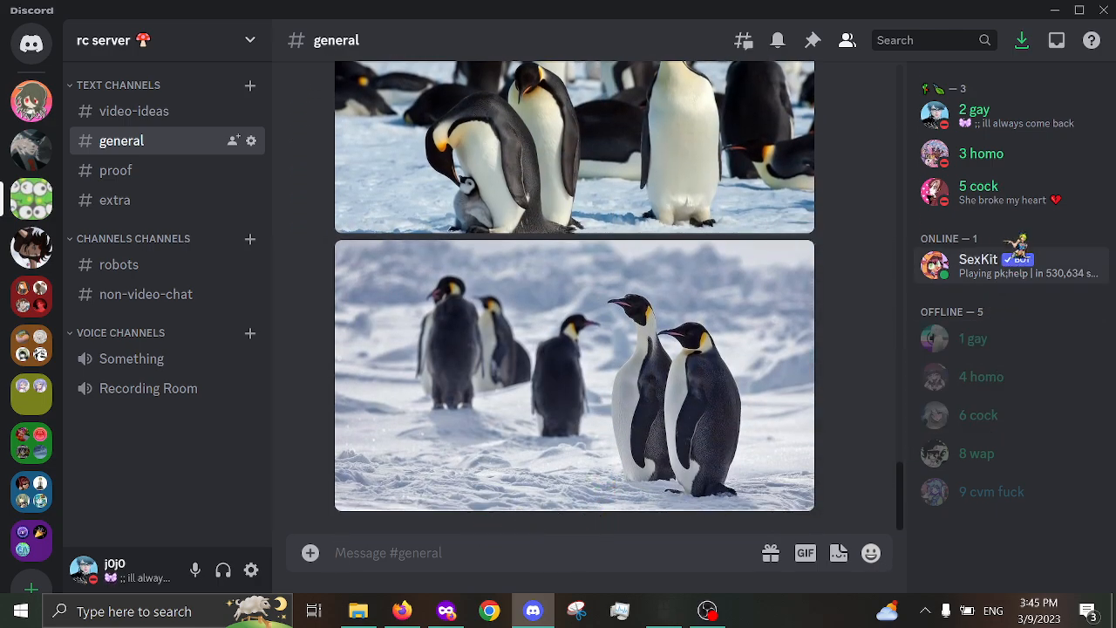
{"action": "left_click", "coordinate": [1029, 122]}
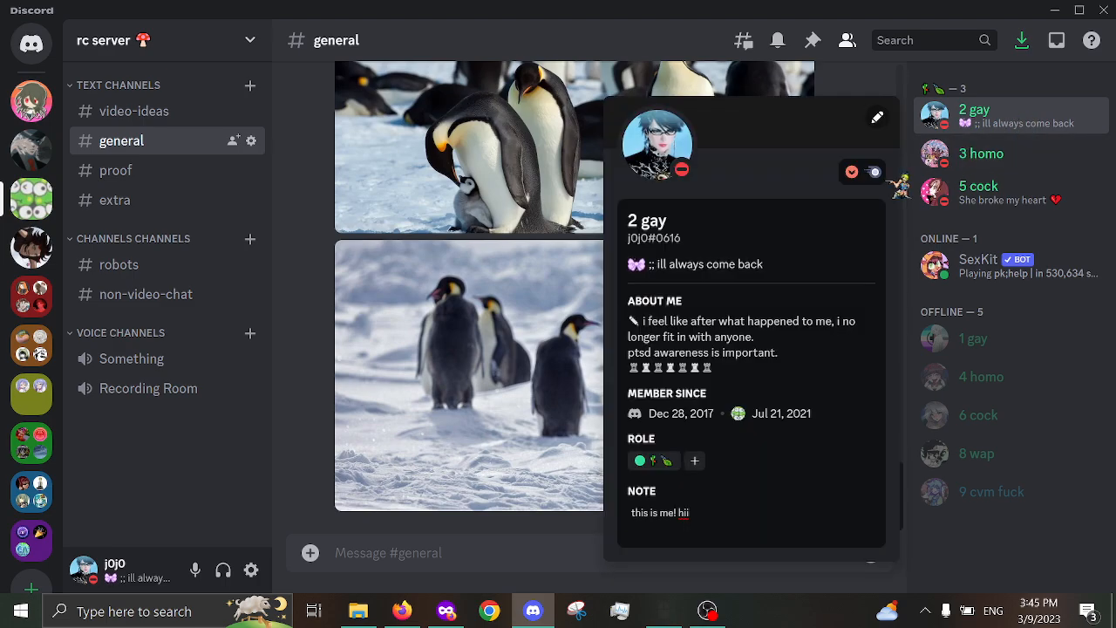
Step: From the private window's address bar, open the RayTheSceneKid YouTube channel page
{"action": "left_click", "coordinate": [504, 529]}
{"action": "left_click", "coordinate": [446, 610]}
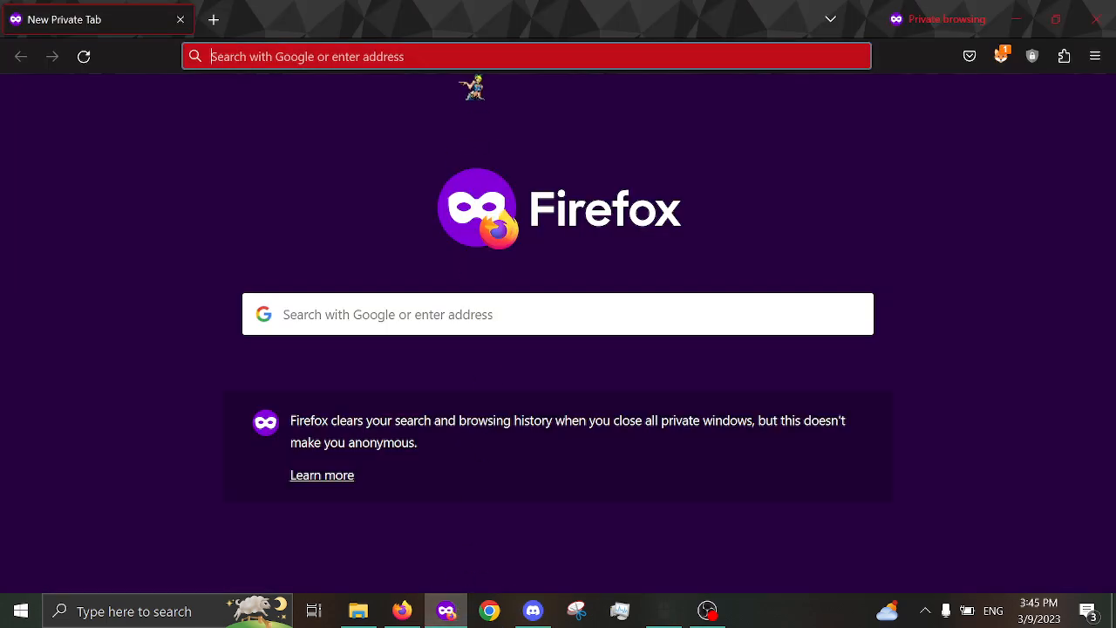
{"action": "left_click", "coordinate": [453, 56]}
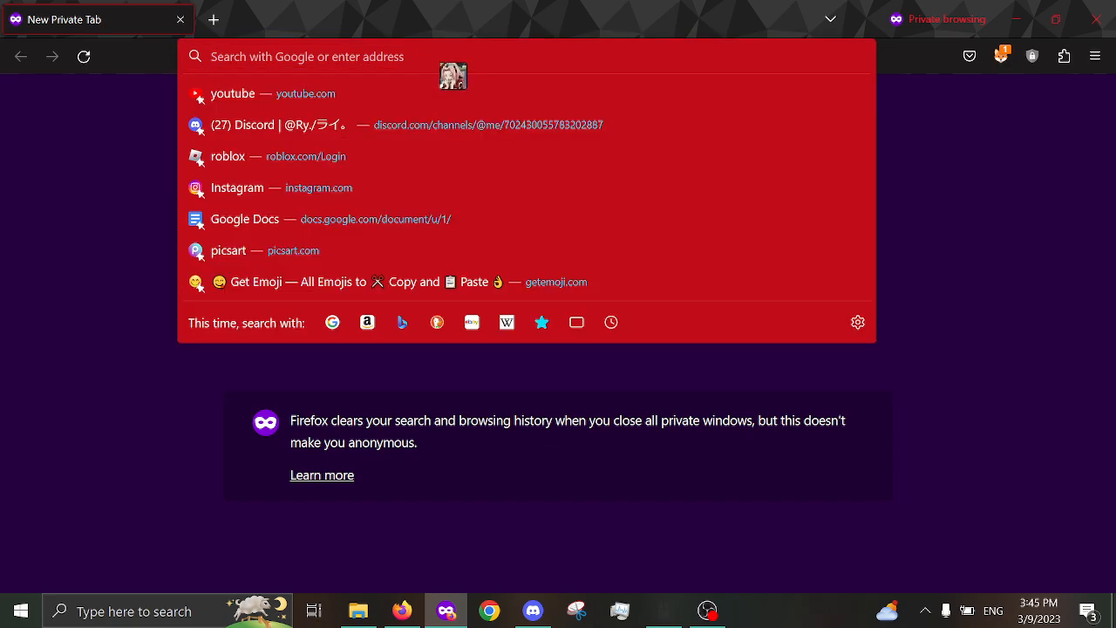
{"action": "type", "text": "rayt"}
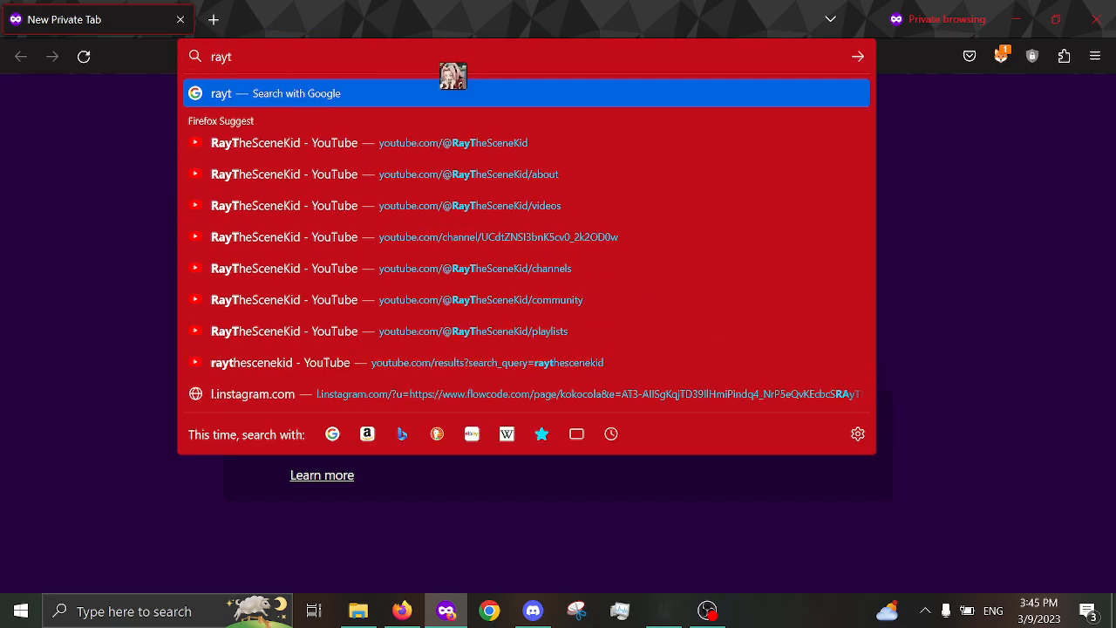
{"action": "left_click", "coordinate": [323, 142]}
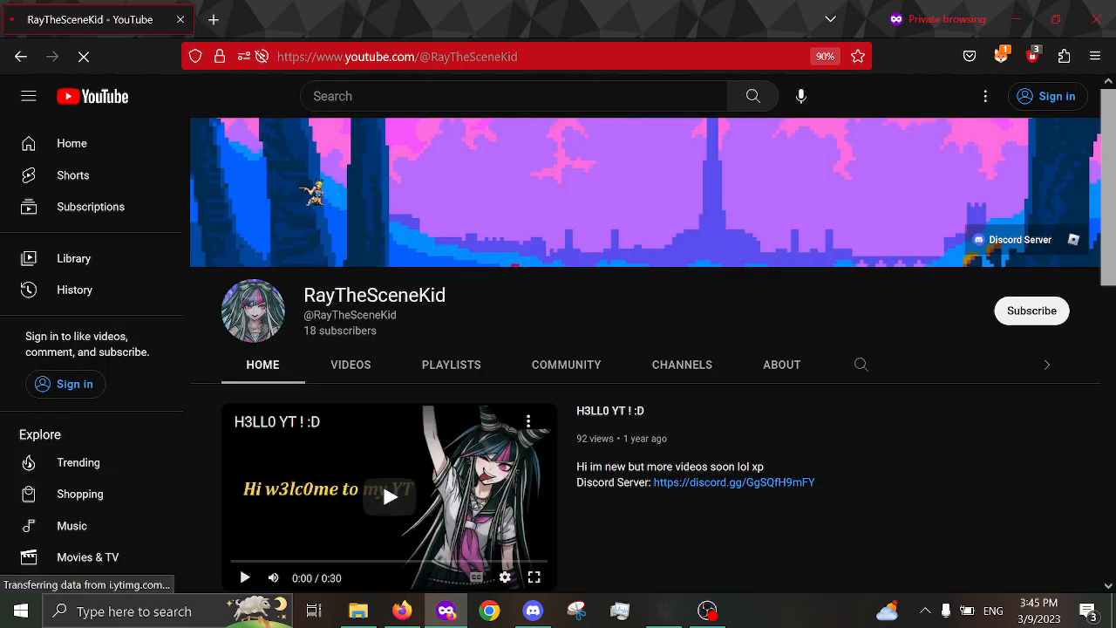
{"action": "scroll", "coordinate": [453, 288], "scroll_direction": "down", "scroll_amount": 1}
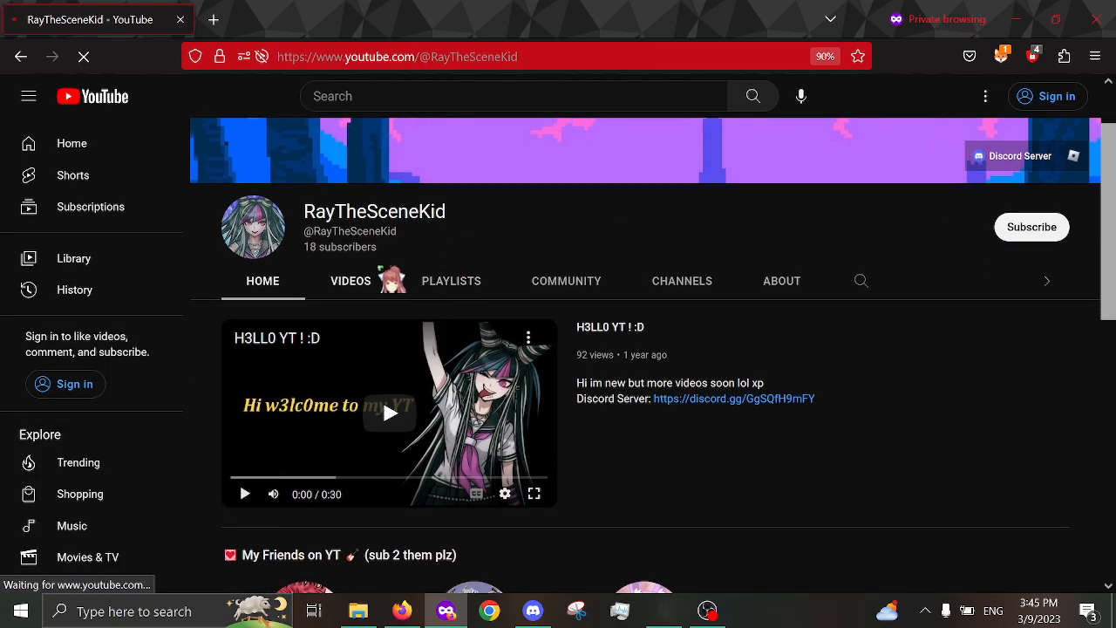
{"action": "scroll", "coordinate": [454, 287], "scroll_direction": "down", "scroll_amount": 1}
{"action": "scroll", "coordinate": [732, 397], "scroll_direction": "down", "scroll_amount": 3}
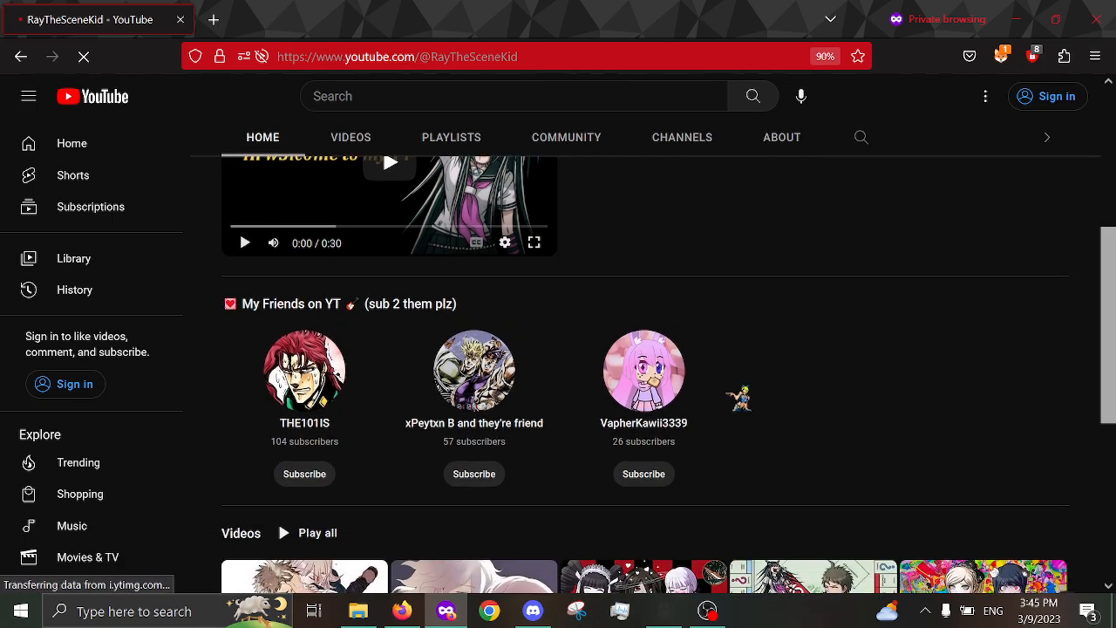
{"action": "scroll", "coordinate": [739, 396], "scroll_direction": "down", "scroll_amount": 3}
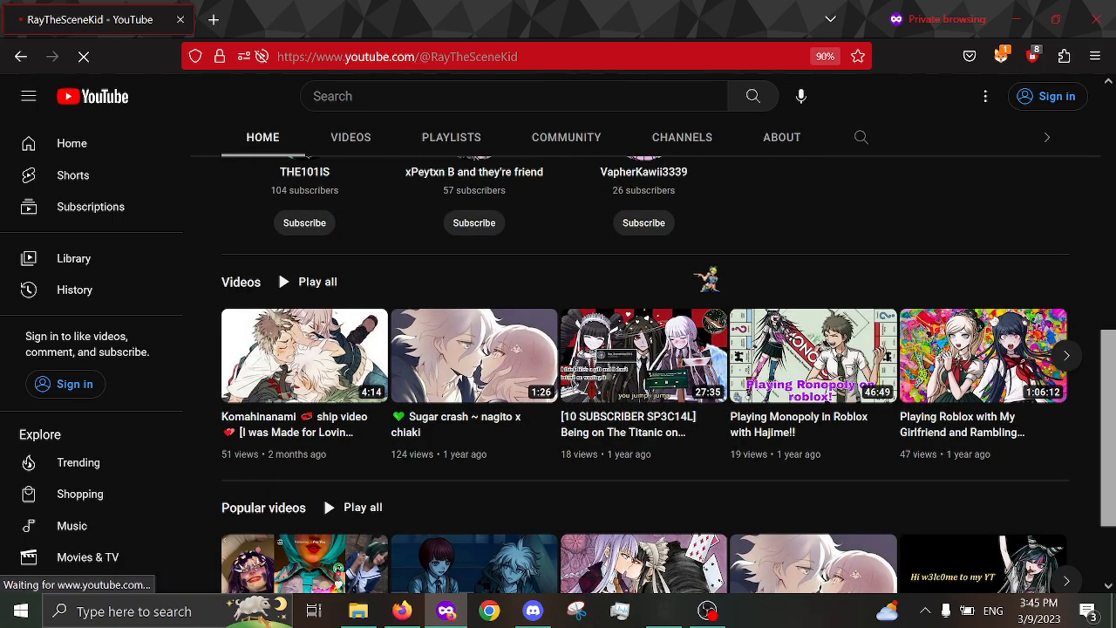
{"action": "scroll", "coordinate": [708, 279], "scroll_direction": "down", "scroll_amount": 2}
{"action": "scroll", "coordinate": [708, 279], "scroll_direction": "up", "scroll_amount": 3}
{"action": "scroll", "coordinate": [708, 279], "scroll_direction": "up", "scroll_amount": 3}
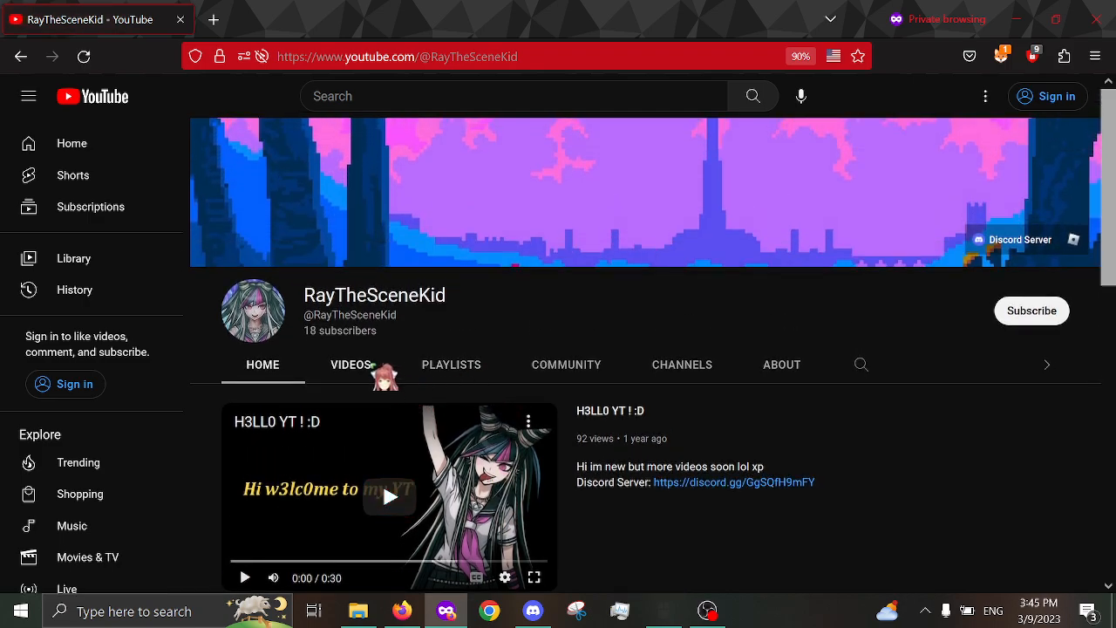
Step: Show the channel's full list of uploaded videos
{"action": "left_click", "coordinate": [351, 364]}
{"action": "scroll", "coordinate": [448, 355], "scroll_direction": "down", "scroll_amount": 1}
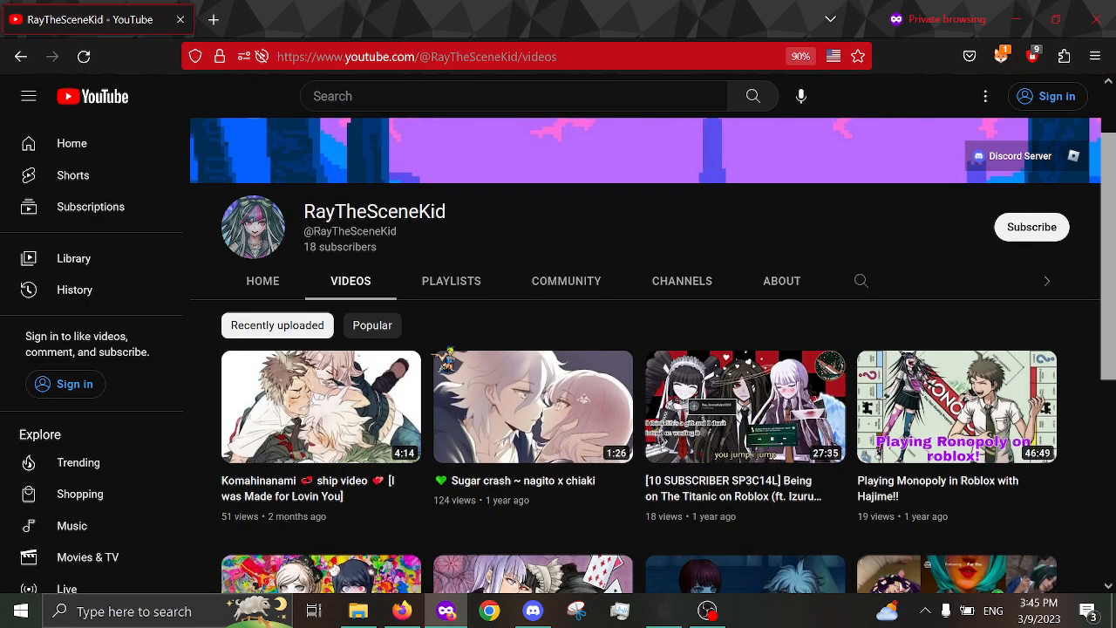
{"action": "scroll", "coordinate": [449, 356], "scroll_direction": "down", "scroll_amount": 1}
{"action": "scroll", "coordinate": [448, 356], "scroll_direction": "down", "scroll_amount": 2}
{"action": "scroll", "coordinate": [448, 356], "scroll_direction": "down", "scroll_amount": 2}
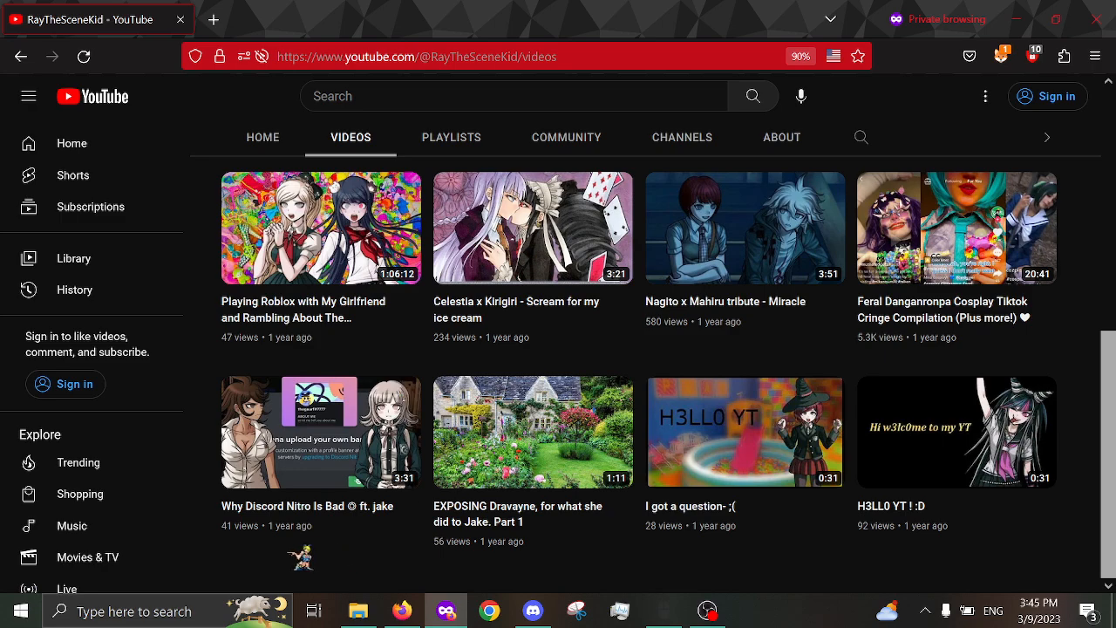
{"action": "mouse_move", "coordinate": [320, 432]}
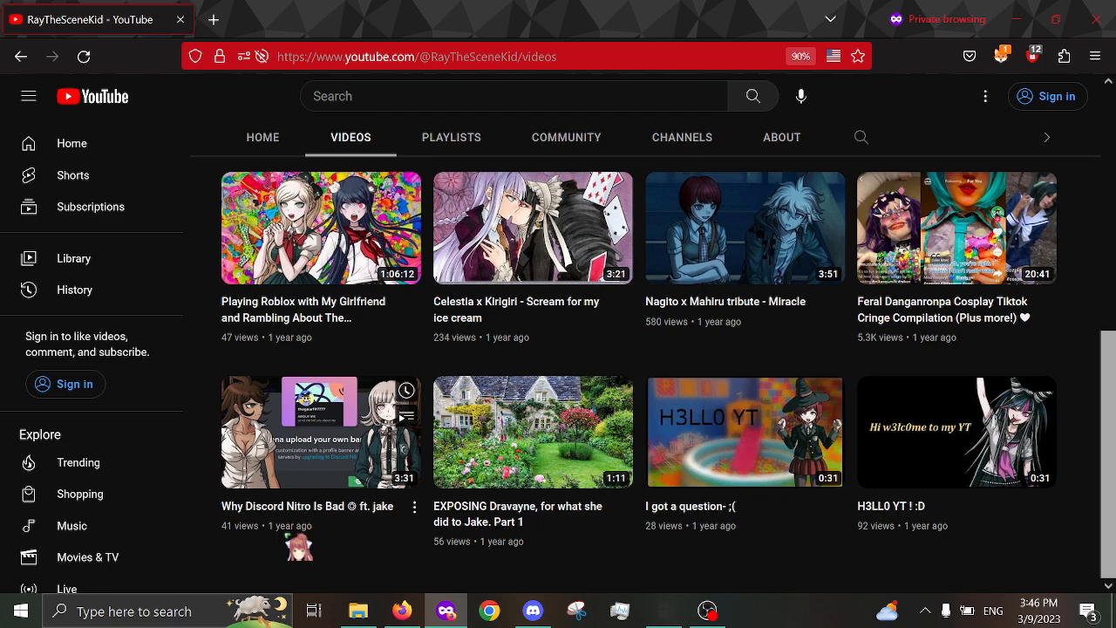
Step: Open 'Why Discord Nitro Is Bad', pause it, dismiss the YouTube TV promo and expand the description
{"action": "left_click", "coordinate": [305, 493]}
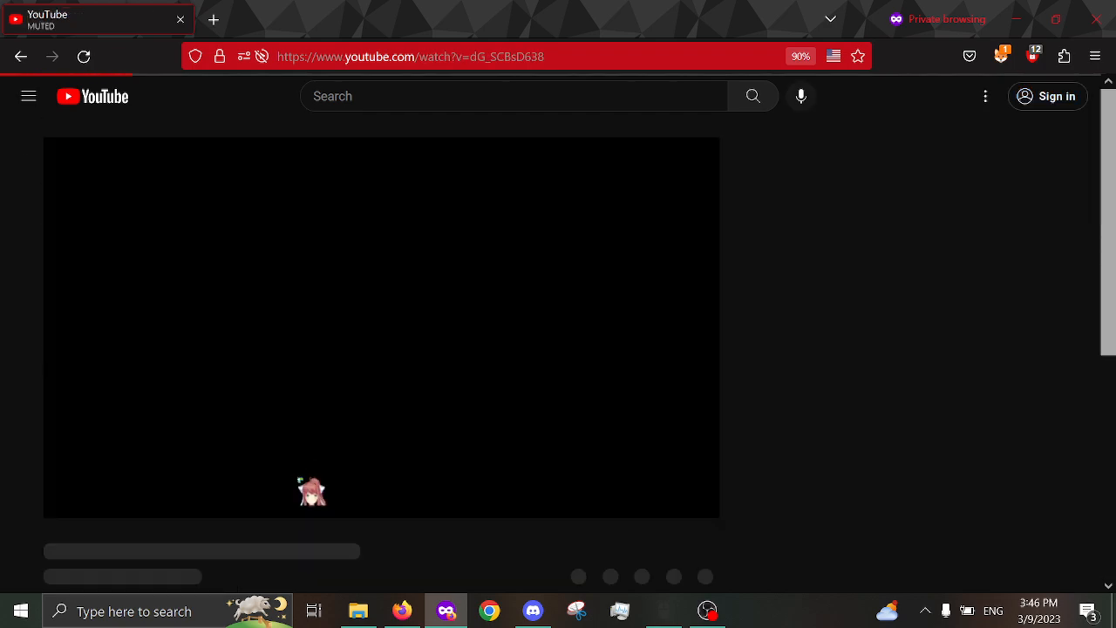
{"action": "scroll", "coordinate": [305, 392], "scroll_direction": "down", "scroll_amount": 2}
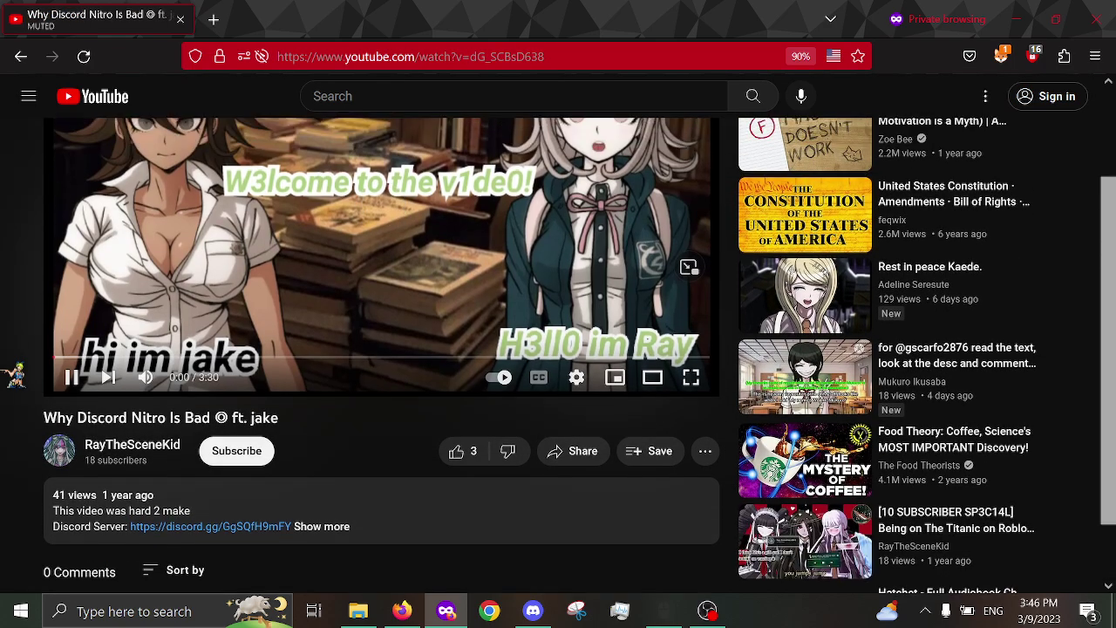
{"action": "scroll", "coordinate": [349, 305], "scroll_direction": "up", "scroll_amount": 3}
{"action": "left_click", "coordinate": [210, 344]}
{"action": "scroll", "coordinate": [262, 348], "scroll_direction": "down", "scroll_amount": 2}
{"action": "scroll", "coordinate": [262, 349], "scroll_direction": "up", "scroll_amount": 2}
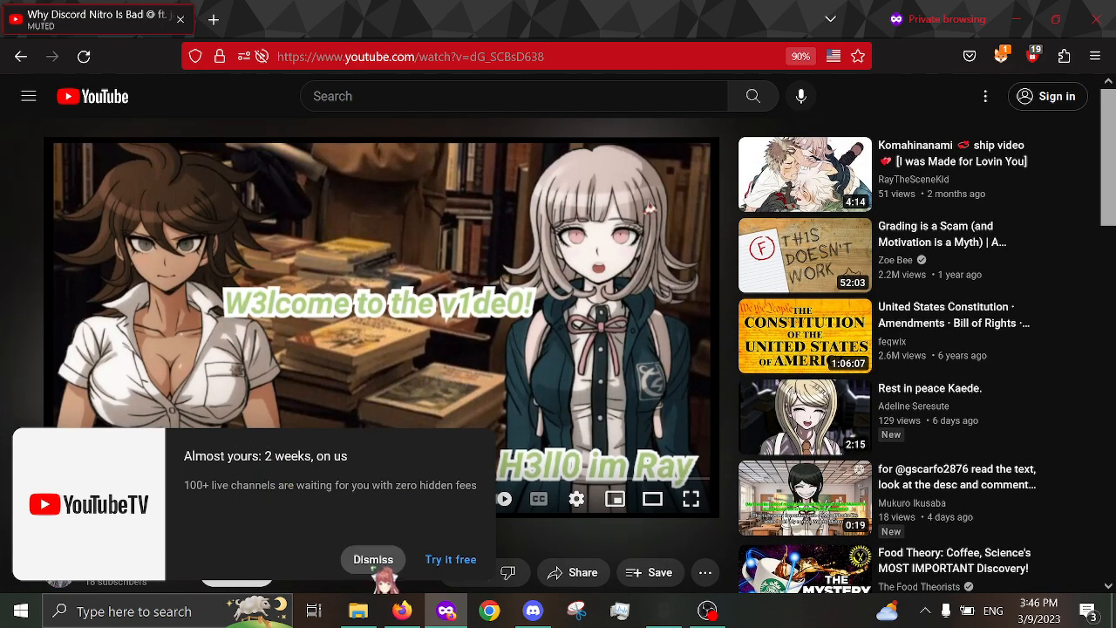
{"action": "left_click", "coordinate": [373, 559]}
{"action": "scroll", "coordinate": [375, 436], "scroll_direction": "down", "scroll_amount": 2}
{"action": "left_click", "coordinate": [375, 489]}
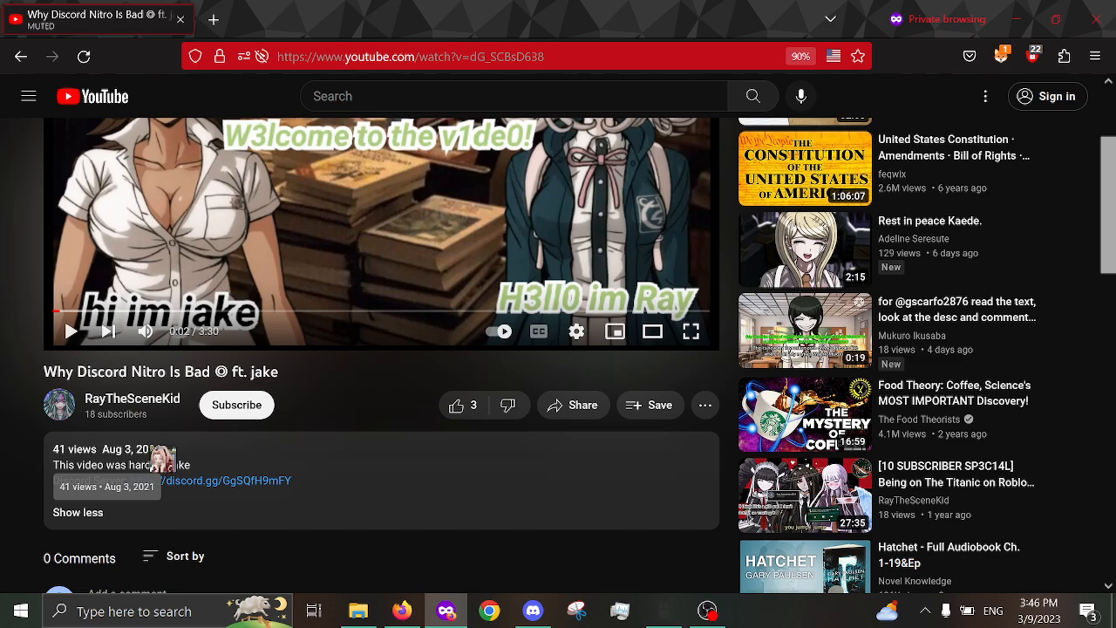
{"action": "scroll", "coordinate": [161, 458], "scroll_direction": "down", "scroll_amount": 1}
{"action": "scroll", "coordinate": [196, 453], "scroll_direction": "up", "scroll_amount": 2}
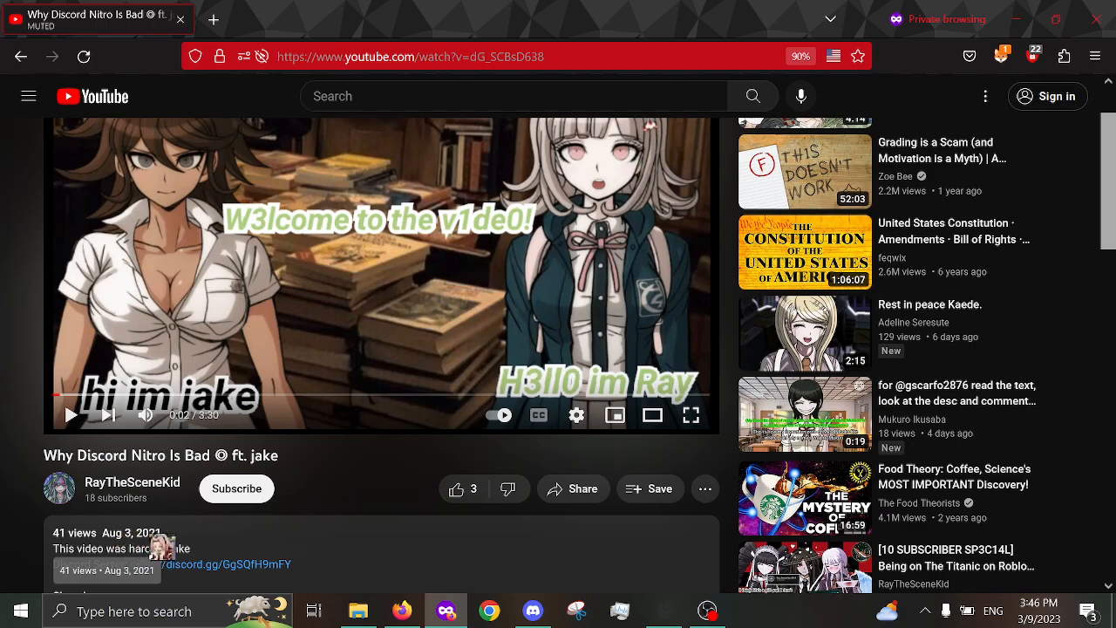
{"action": "scroll", "coordinate": [162, 548], "scroll_direction": "up", "scroll_amount": 2}
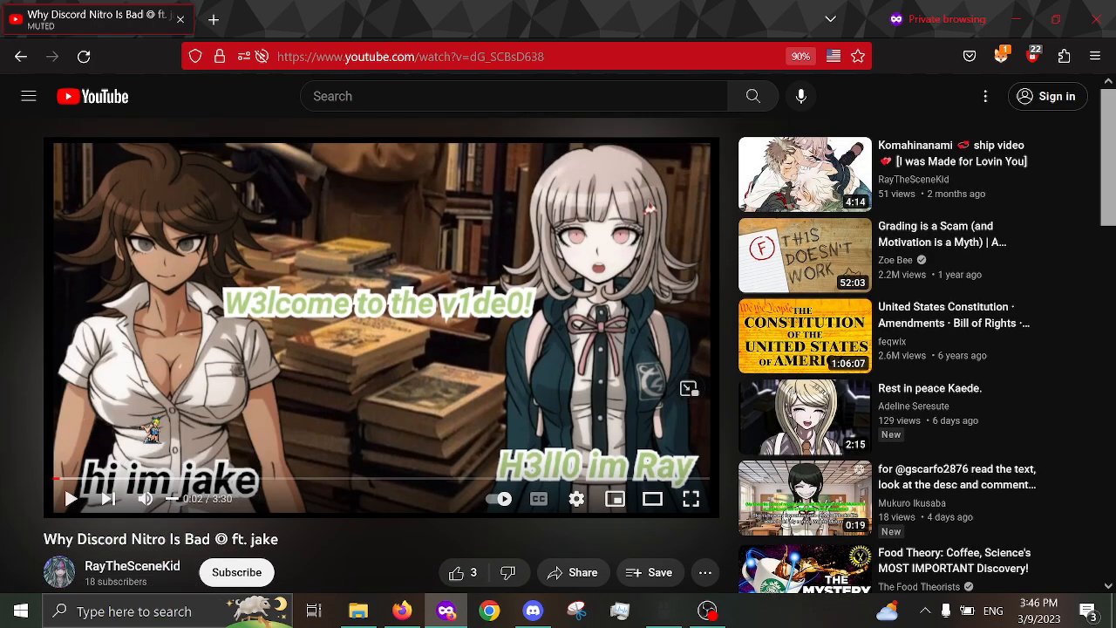
Step: Resume playback and skip ahead through the early part of the video, pausing briefly
{"action": "left_click", "coordinate": [71, 498]}
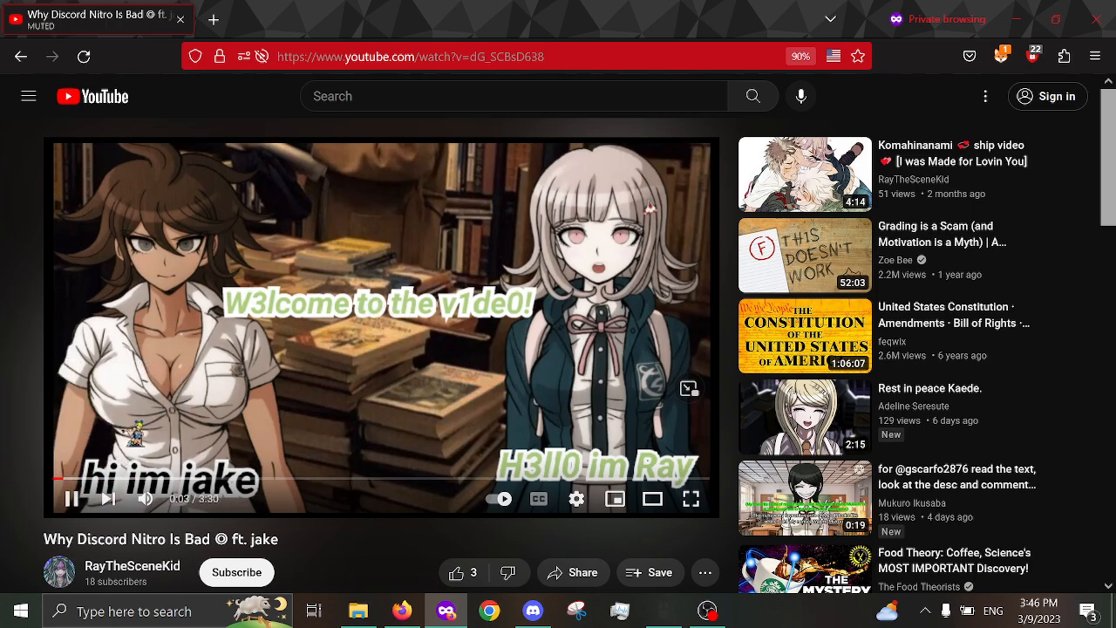
{"action": "mouse_move", "coordinate": [70, 479]}
{"action": "left_mouse_down"}
{"action": "mouse_move", "coordinate": [164, 478]}
{"action": "mouse_move", "coordinate": [278, 455]}
{"action": "mouse_move", "coordinate": [293, 386]}
{"action": "left_mouse_up"}
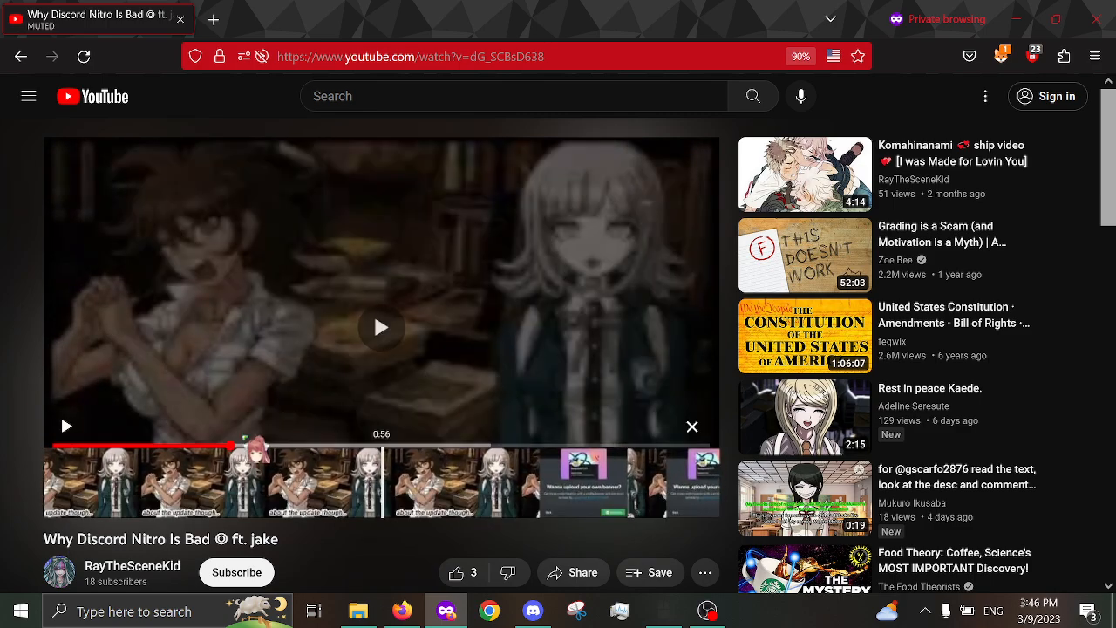
{"action": "left_click", "coordinate": [293, 387]}
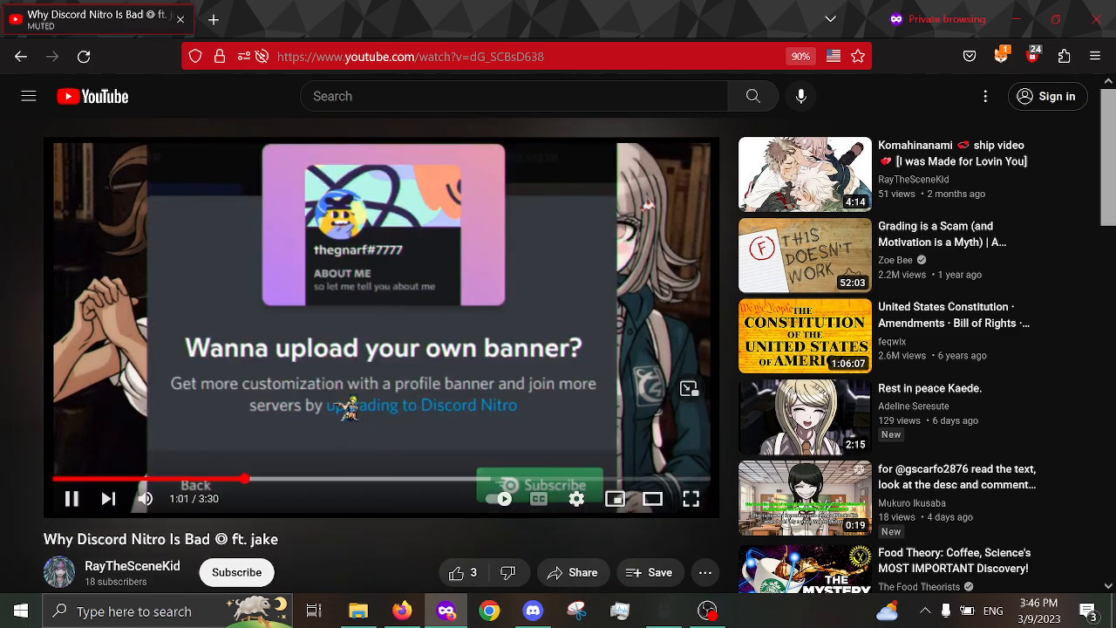
{"action": "left_click", "coordinate": [349, 408]}
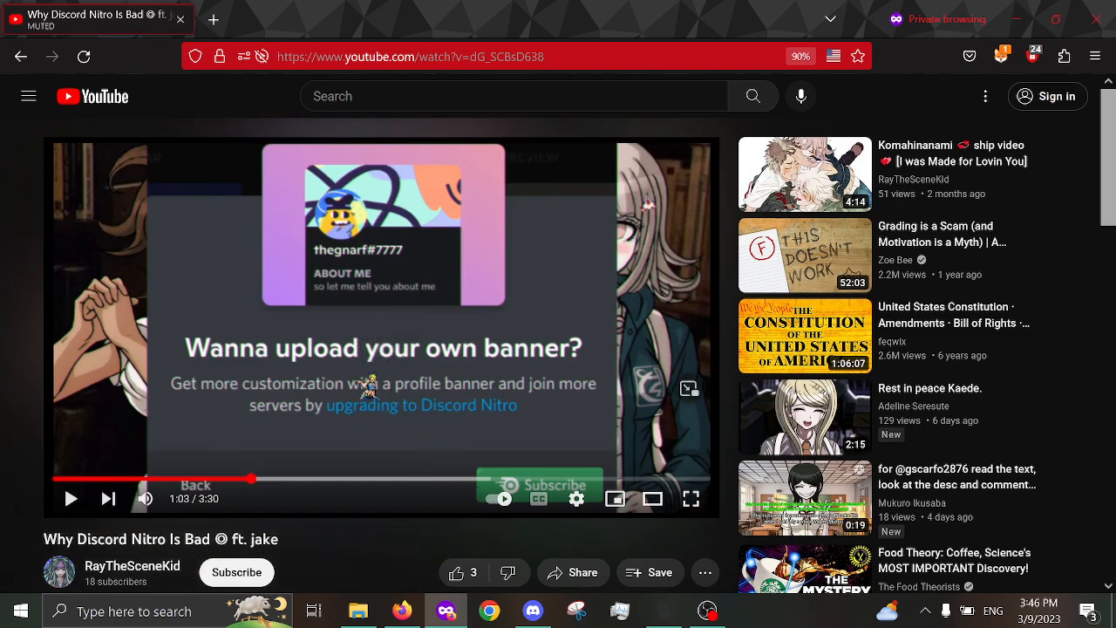
{"action": "left_click", "coordinate": [223, 406]}
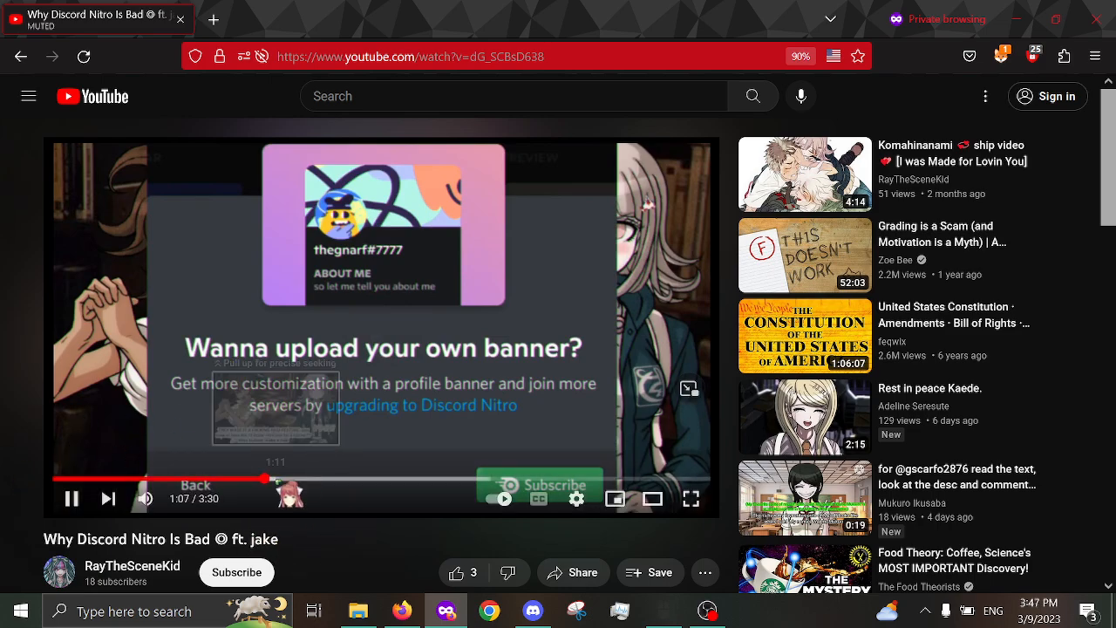
Step: Jump along the progress bar through 1:22, 1:38, 2:07, 2:30 to 3:13 and pause near the end
{"action": "left_click", "coordinate": [312, 479]}
{"action": "left_click", "coordinate": [361, 479]}
{"action": "left_click", "coordinate": [451, 478]}
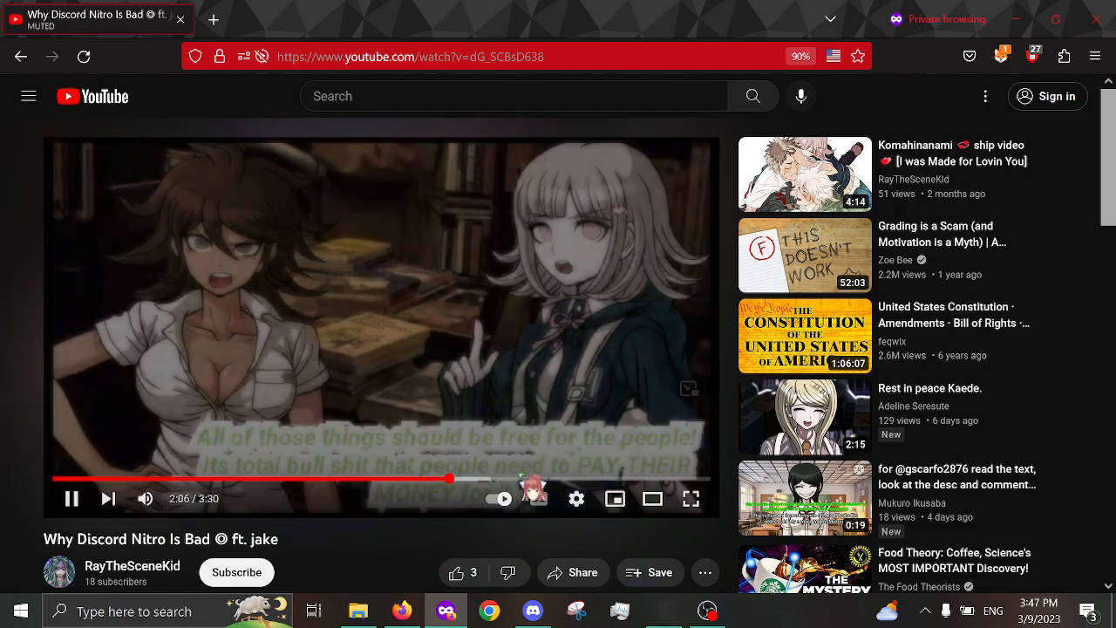
{"action": "left_click", "coordinate": [523, 479]}
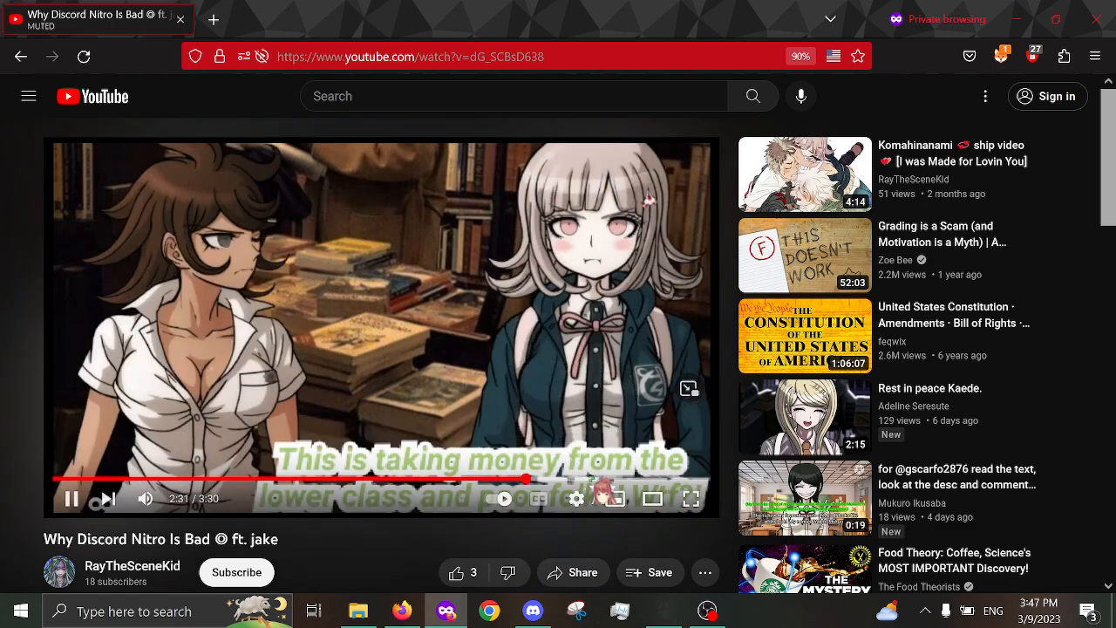
{"action": "left_click", "coordinate": [600, 479]}
{"action": "left_click", "coordinate": [658, 479]}
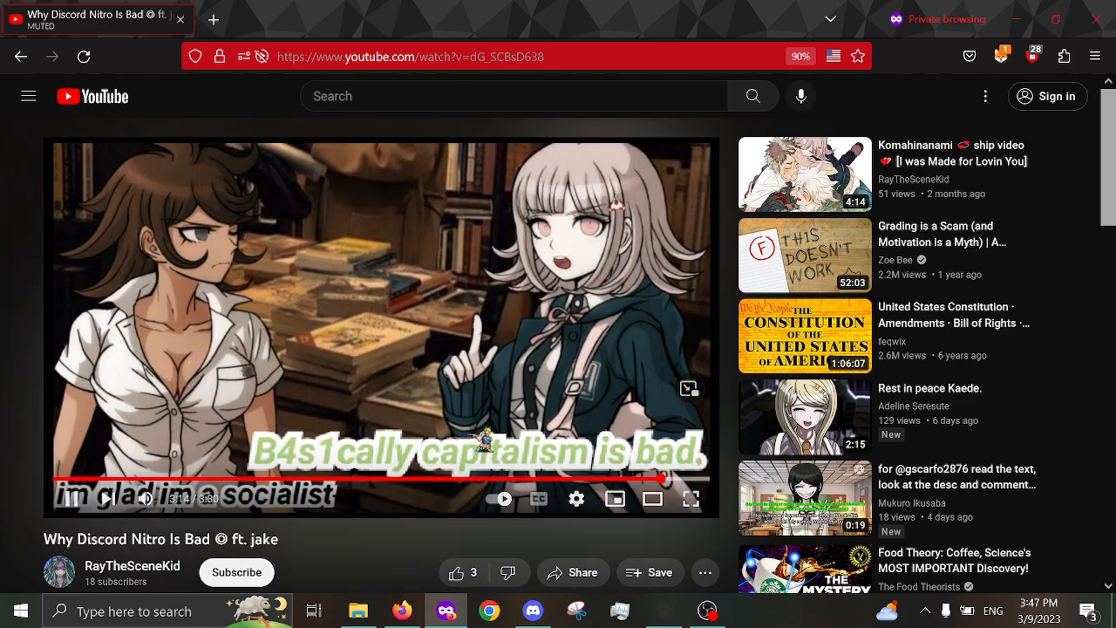
{"action": "left_click", "coordinate": [219, 381]}
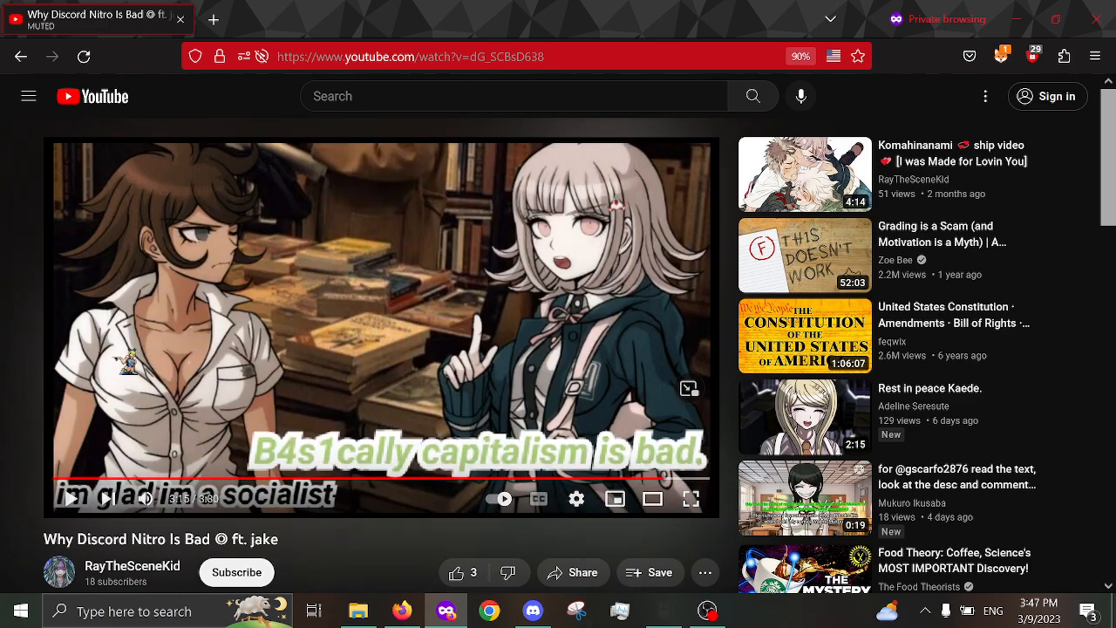
{"action": "left_click", "coordinate": [532, 611]}
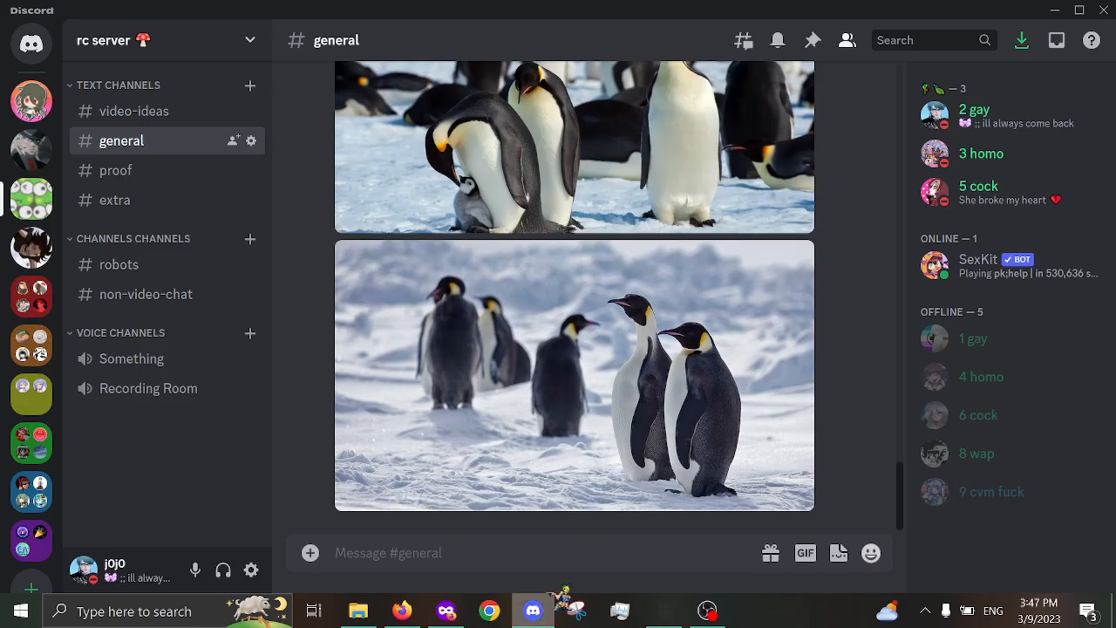
{"action": "left_click", "coordinate": [1018, 114]}
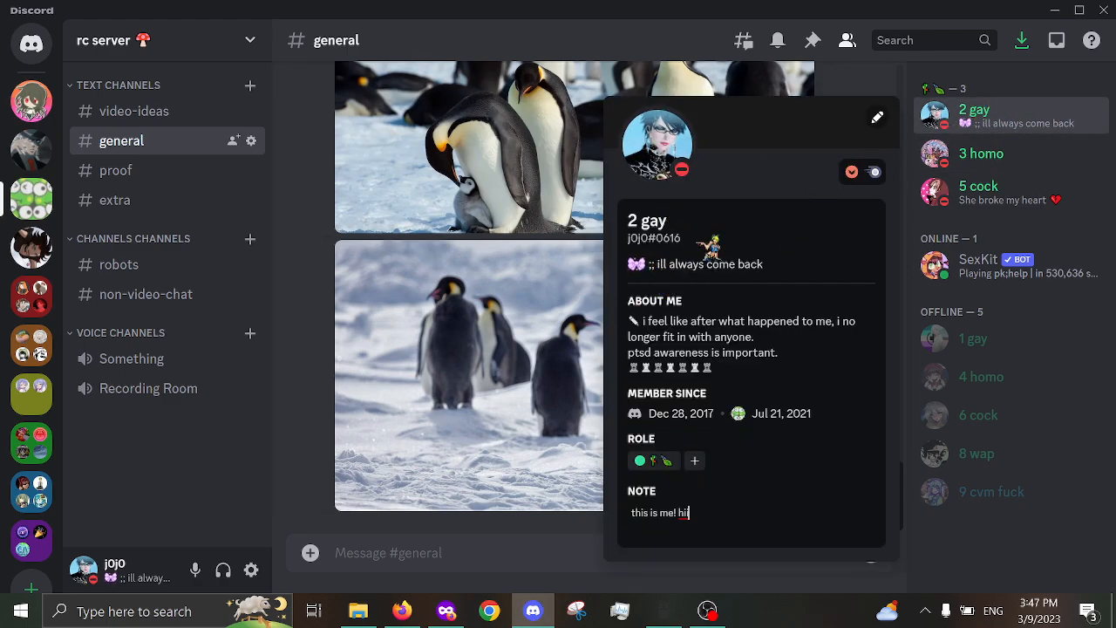
{"action": "left_click", "coordinate": [471, 523]}
{"action": "left_click", "coordinate": [449, 611]}
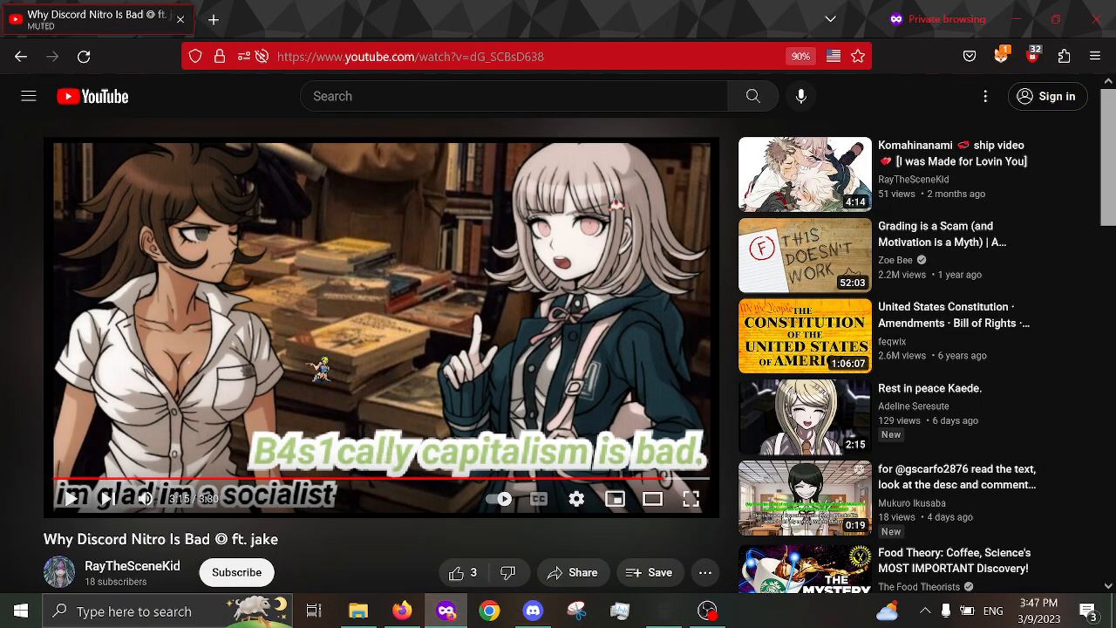
{"action": "mouse_move", "coordinate": [663, 436]}
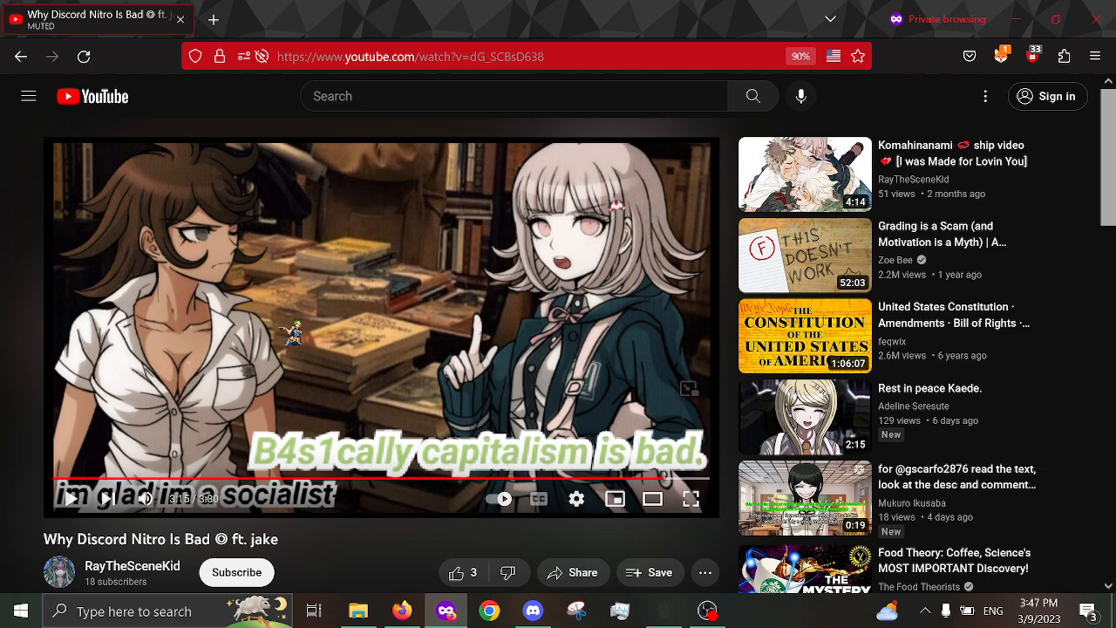
{"action": "mouse_move", "coordinate": [383, 322]}
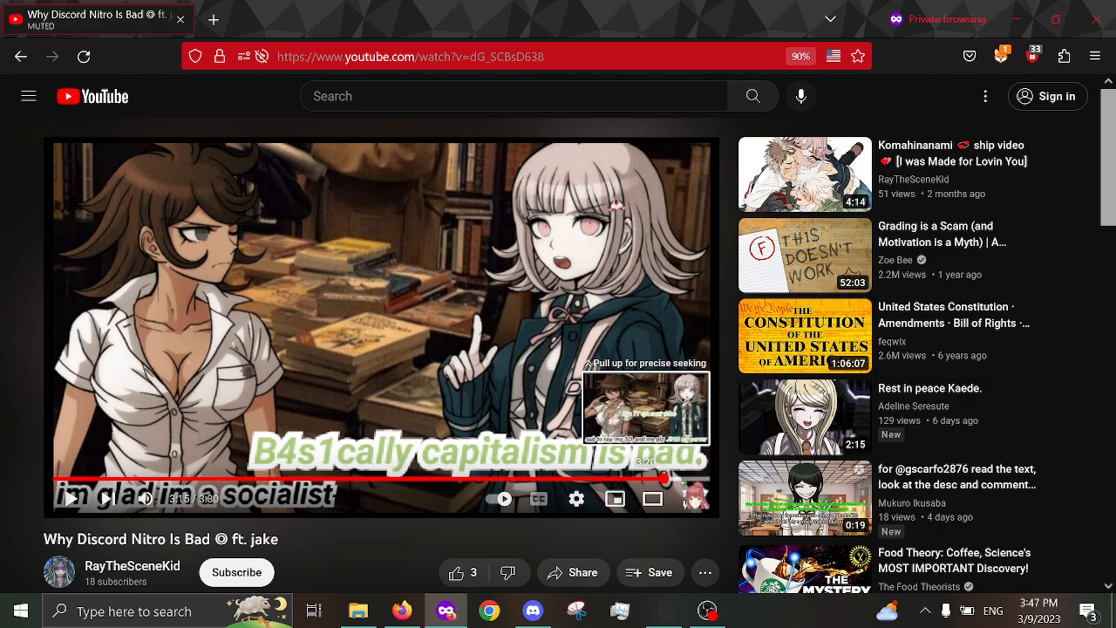
Step: Seek the video to about 3:16-3:20 near its end
{"action": "left_click", "coordinate": [664, 477]}
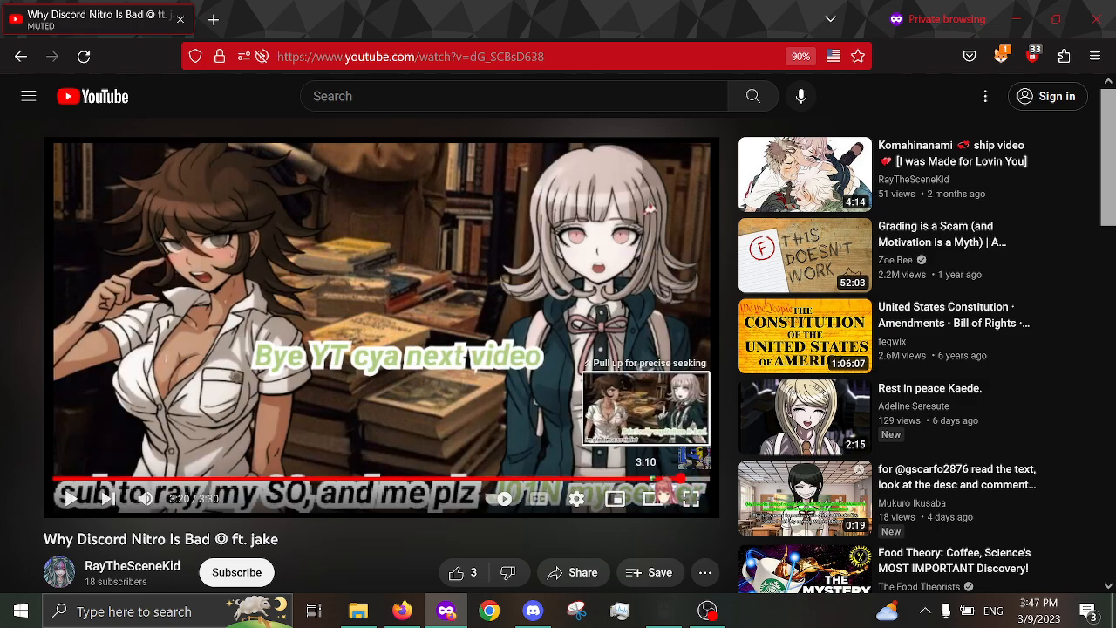
{"action": "left_click", "coordinate": [656, 478]}
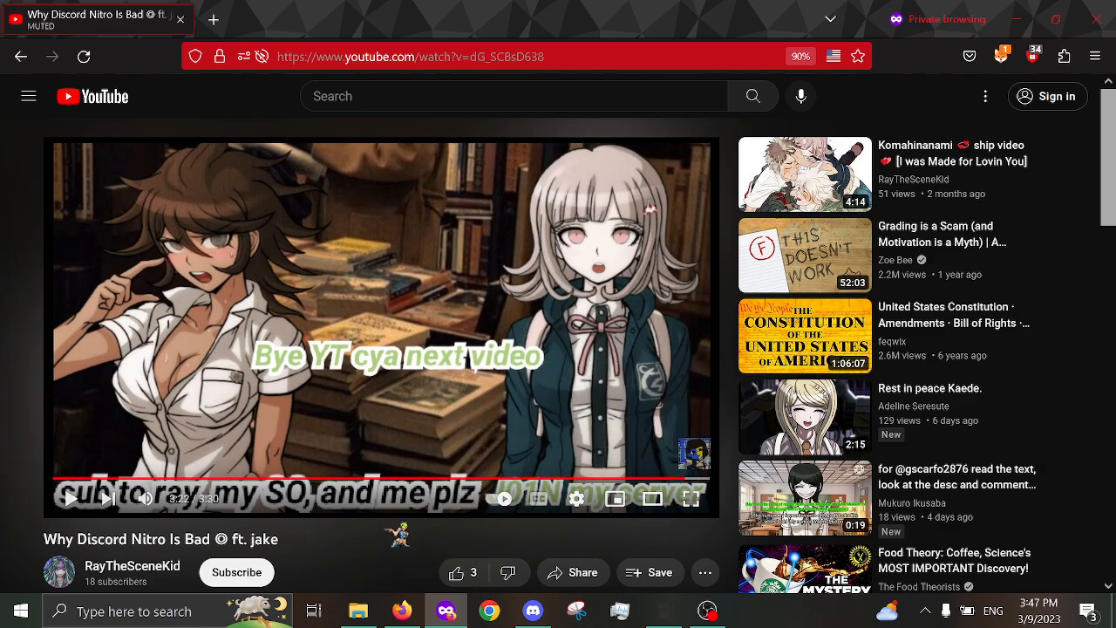
{"action": "scroll", "coordinate": [397, 533], "scroll_direction": "down", "scroll_amount": 1}
{"action": "mouse_move", "coordinate": [381, 261]}
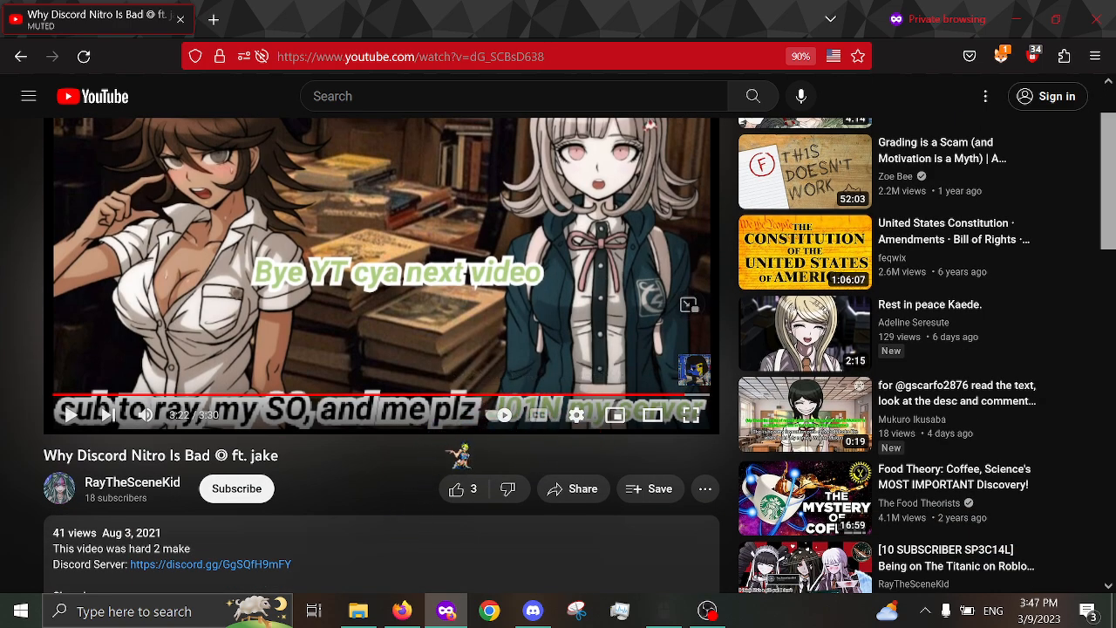
{"action": "scroll", "coordinate": [453, 453], "scroll_direction": "up", "scroll_amount": 1}
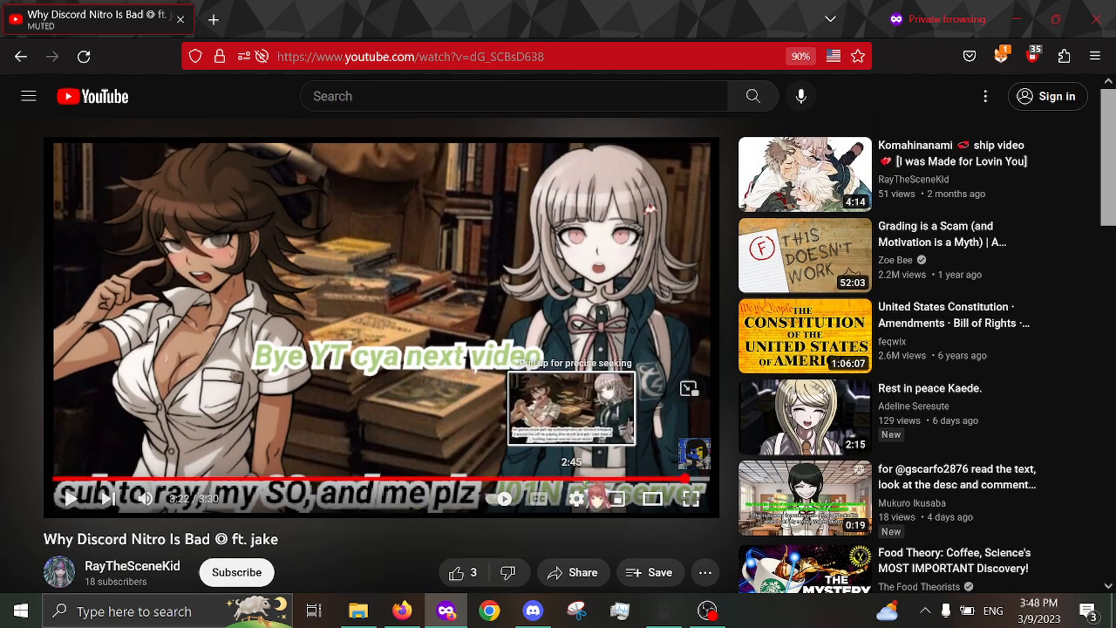
{"action": "scroll", "coordinate": [510, 460], "scroll_direction": "down", "scroll_amount": 3}
{"action": "scroll", "coordinate": [386, 444], "scroll_direction": "down", "scroll_amount": 1}
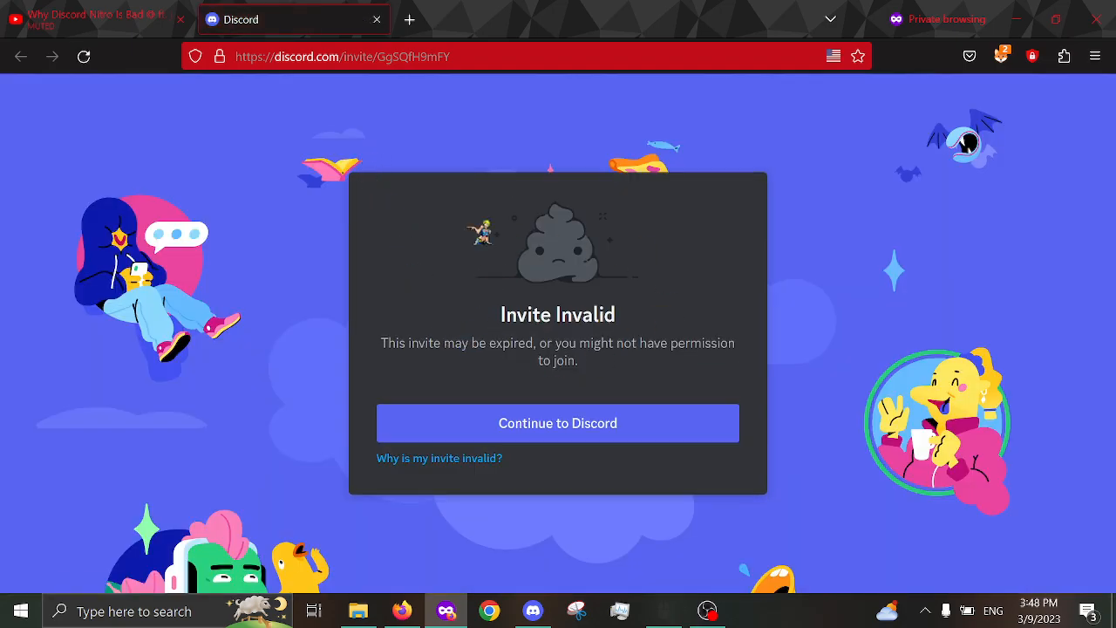
Step: Close the invalid Discord invite tab and the browser window to return to Discord
{"action": "left_click", "coordinate": [383, 20]}
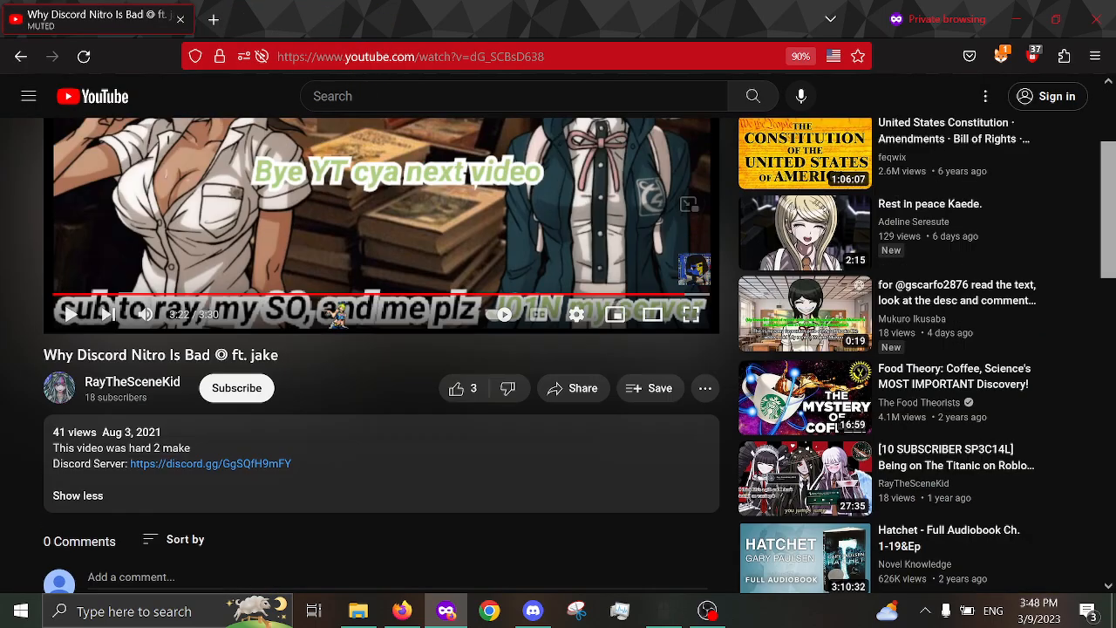
{"action": "scroll", "coordinate": [322, 314], "scroll_direction": "up", "scroll_amount": 3}
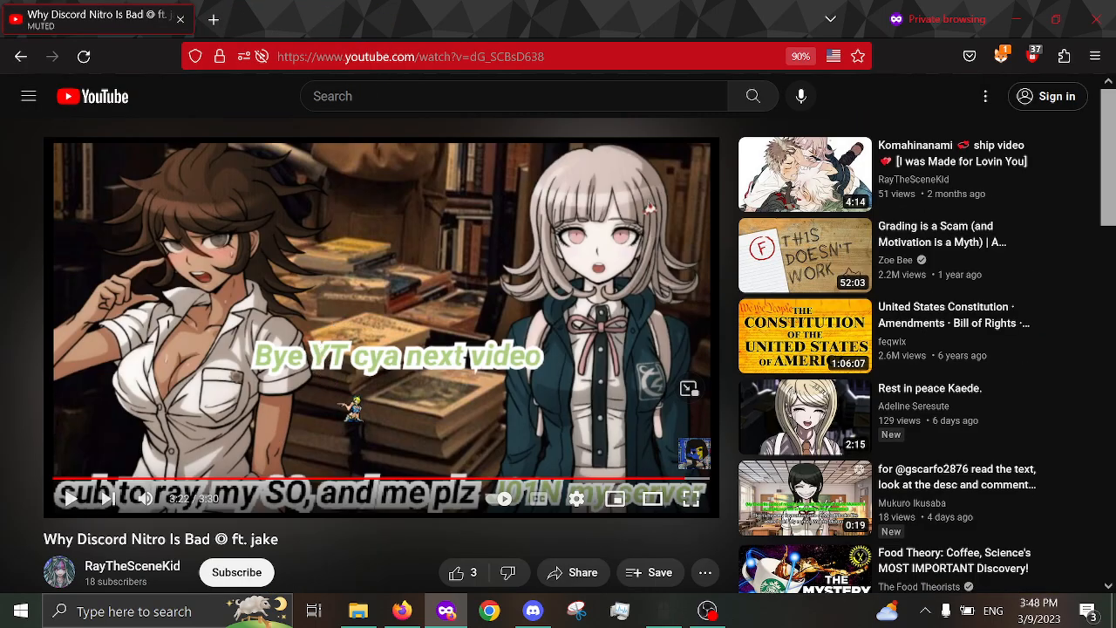
{"action": "scroll", "coordinate": [353, 408], "scroll_direction": "down", "scroll_amount": 3}
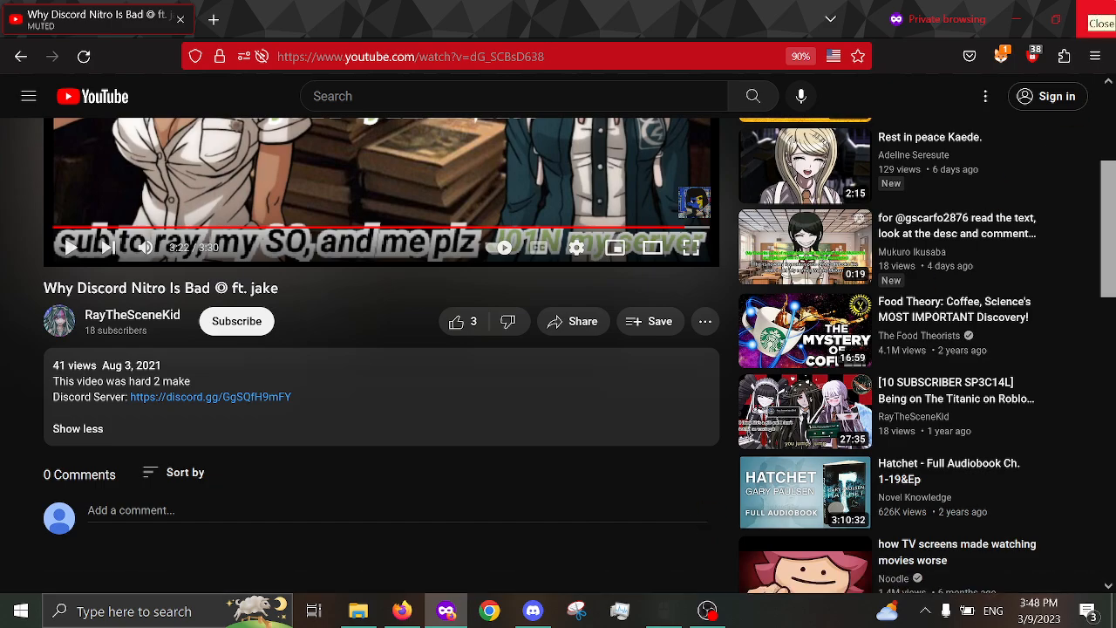
{"action": "scroll", "coordinate": [558, 314], "scroll_direction": "up", "scroll_amount": 3}
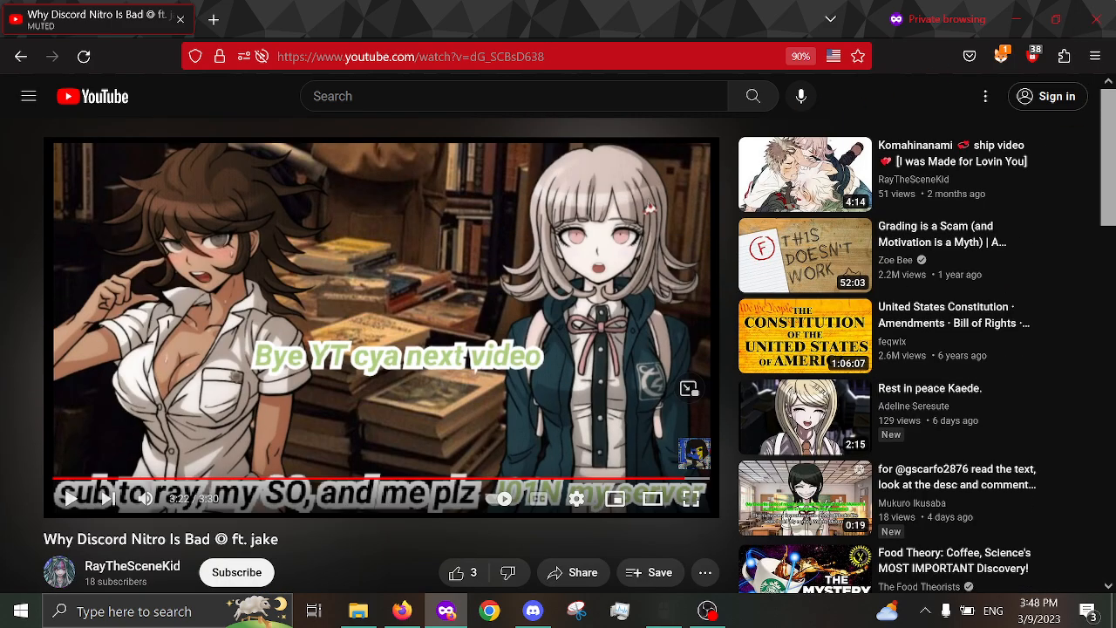
{"action": "left_click", "coordinate": [1100, 21]}
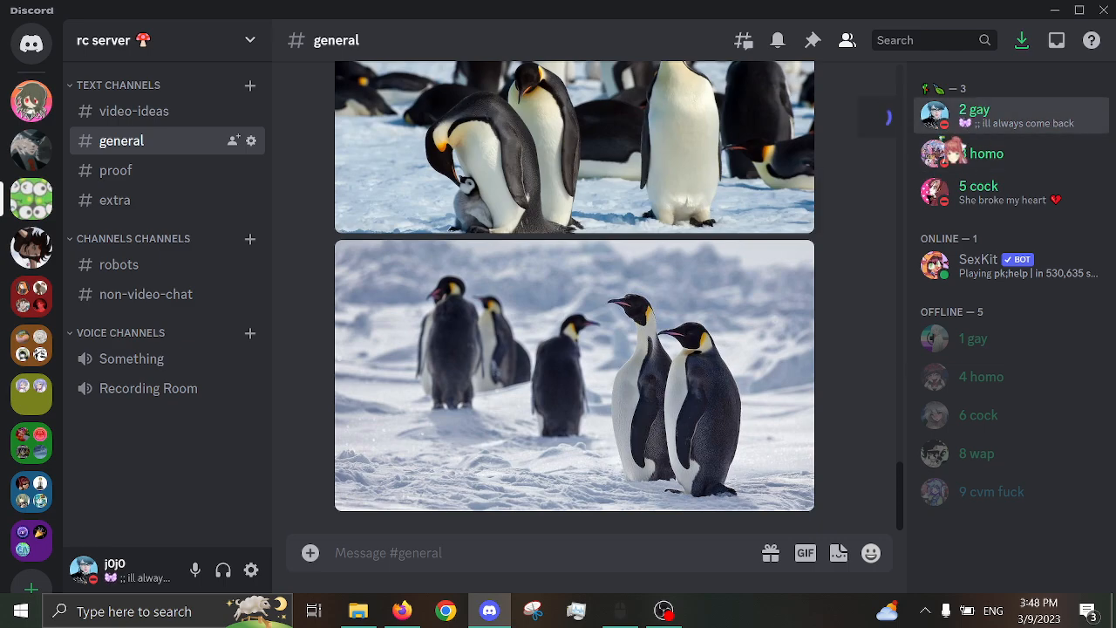
{"action": "left_click", "coordinate": [974, 110]}
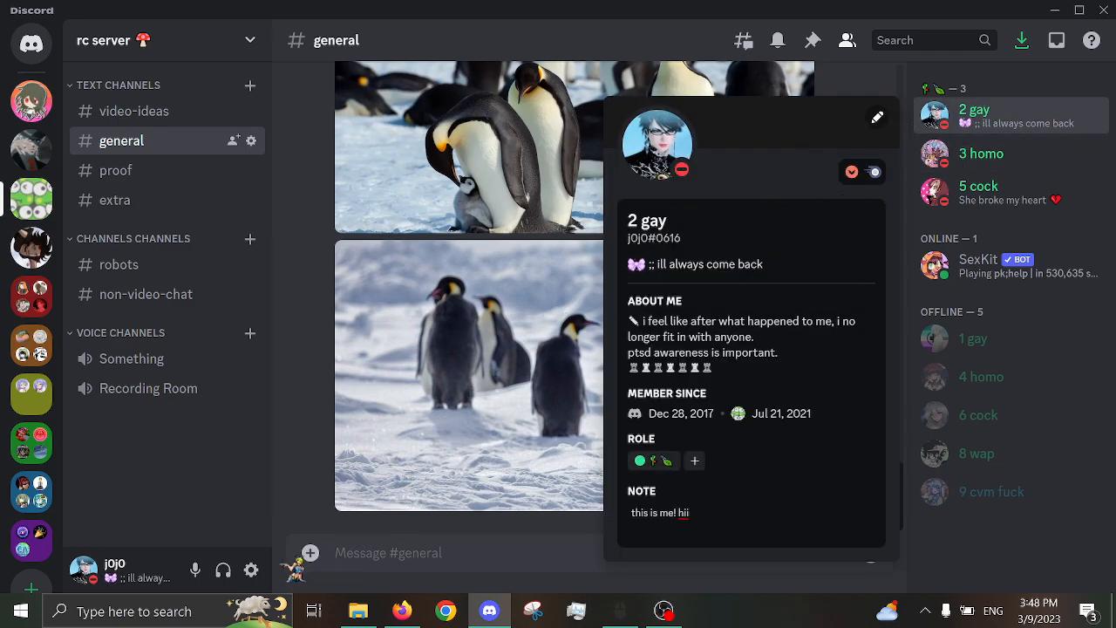
{"action": "left_click", "coordinate": [251, 570]}
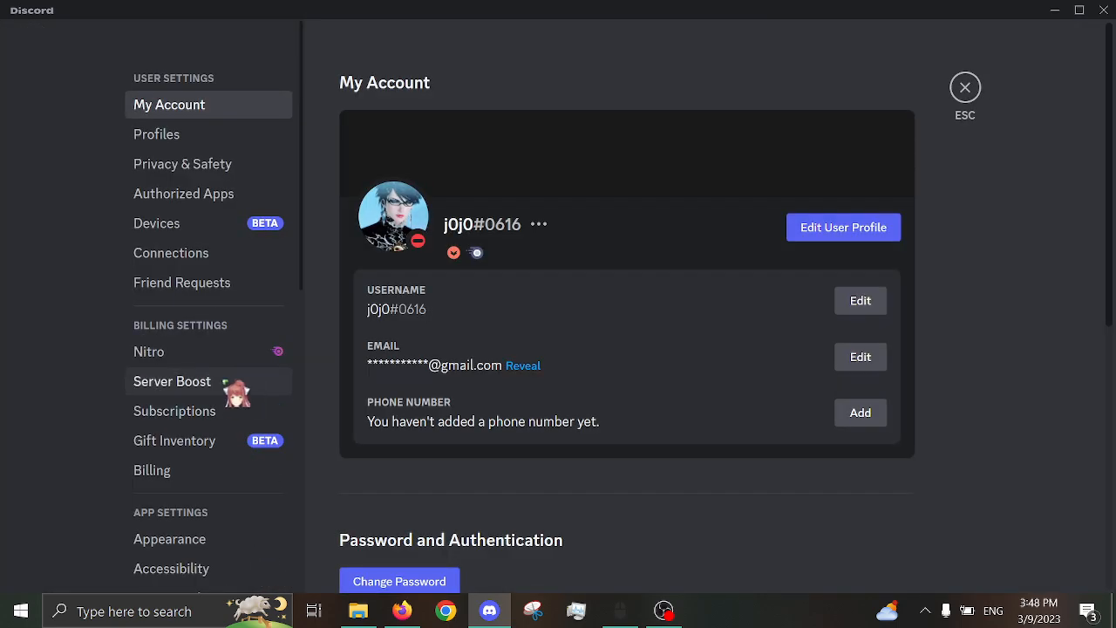
{"action": "left_click", "coordinate": [240, 352]}
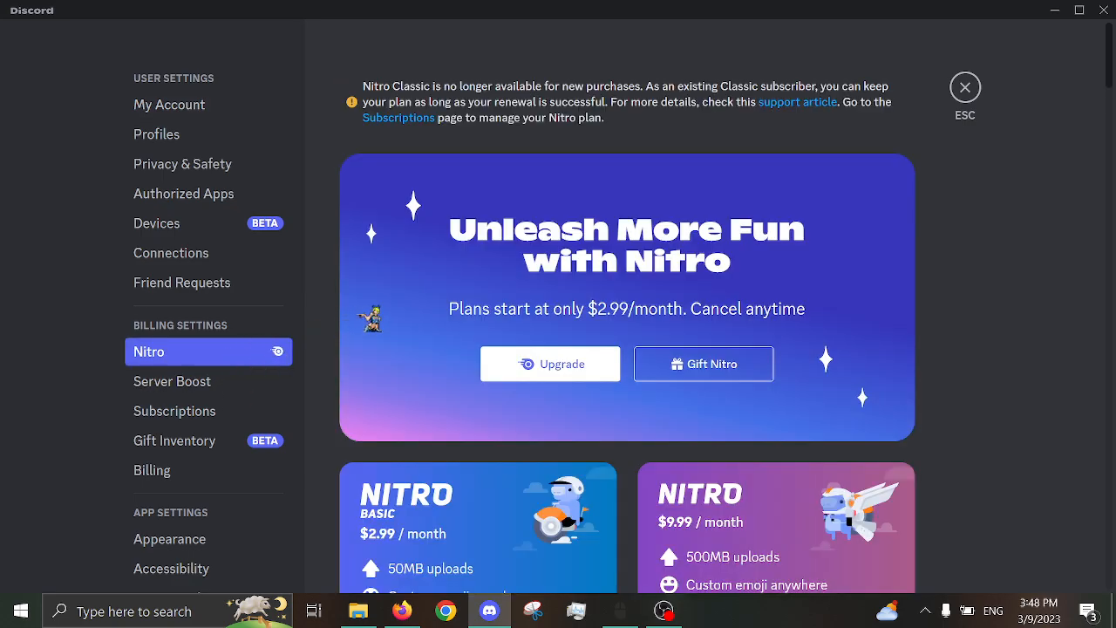
{"action": "scroll", "coordinate": [373, 328], "scroll_direction": "down", "scroll_amount": 1}
{"action": "scroll", "coordinate": [373, 328], "scroll_direction": "up", "scroll_amount": 1}
{"action": "scroll", "coordinate": [373, 329], "scroll_direction": "down", "scroll_amount": 1}
{"action": "scroll", "coordinate": [373, 328], "scroll_direction": "up", "scroll_amount": 1}
{"action": "scroll", "coordinate": [650, 138], "scroll_direction": "down", "scroll_amount": 1}
{"action": "scroll", "coordinate": [650, 138], "scroll_direction": "up", "scroll_amount": 1}
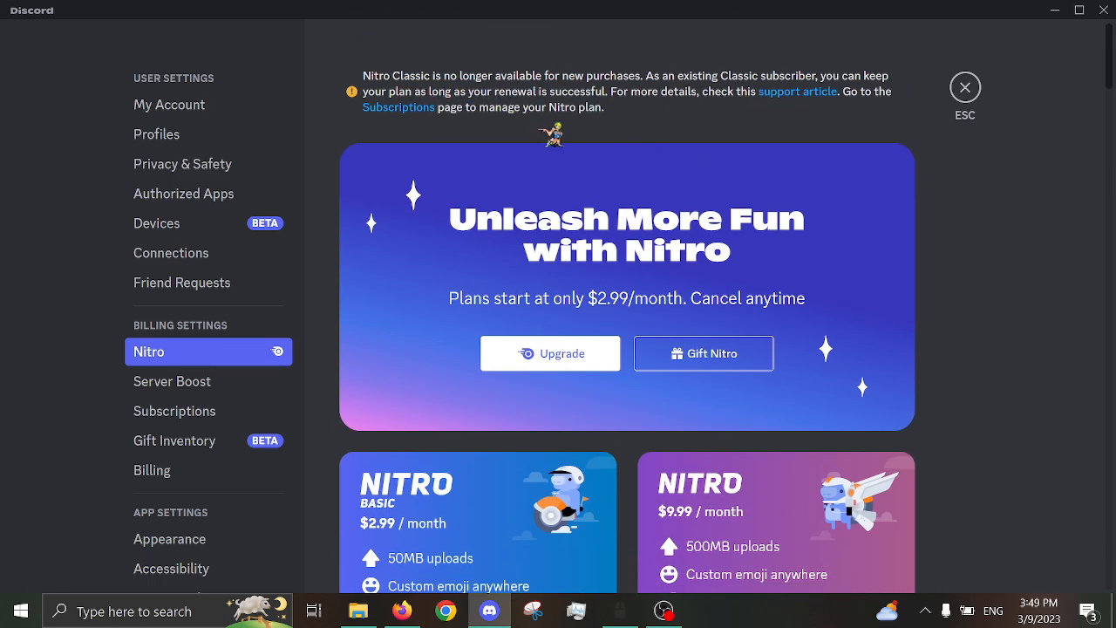
{"action": "scroll", "coordinate": [540, 201], "scroll_direction": "down", "scroll_amount": 2}
{"action": "scroll", "coordinate": [555, 285], "scroll_direction": "down", "scroll_amount": 1}
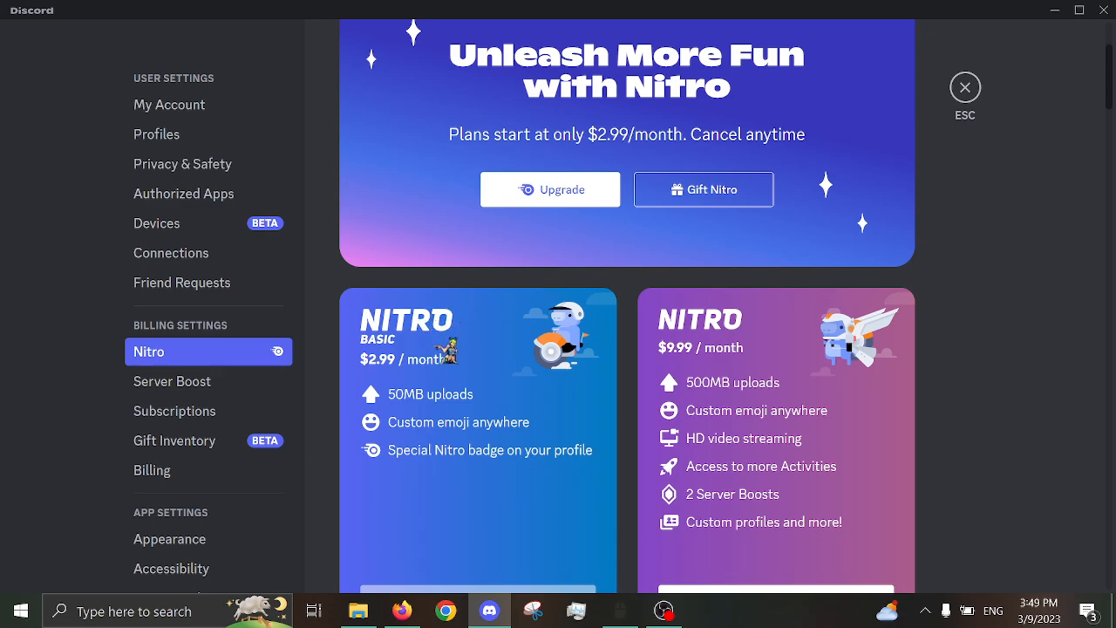
{"action": "scroll", "coordinate": [447, 350], "scroll_direction": "down", "scroll_amount": 1}
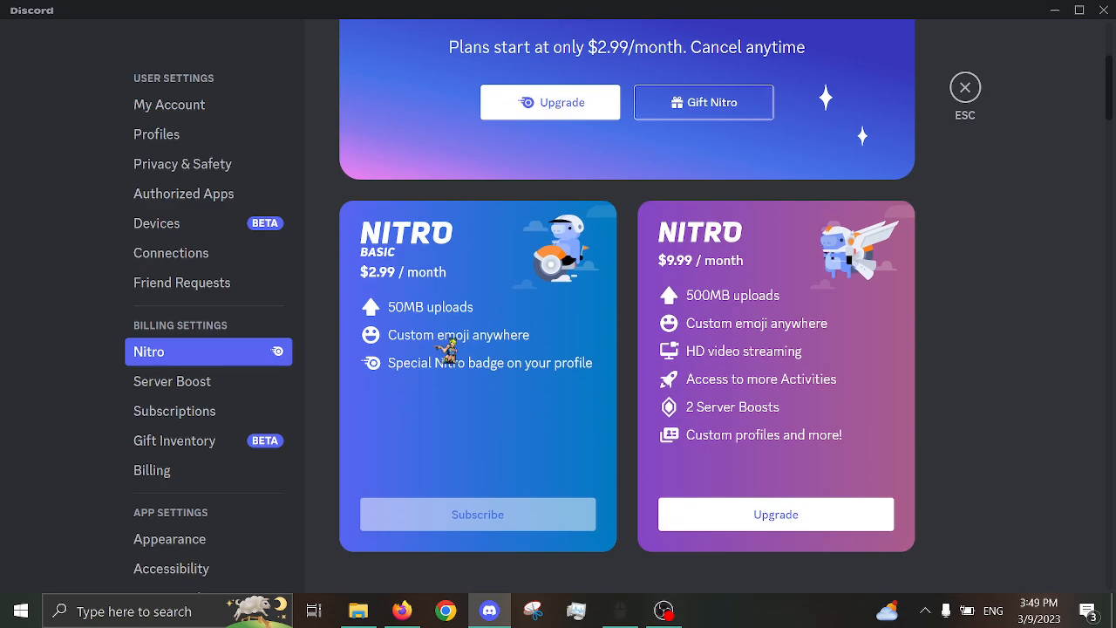
{"action": "mouse_move", "coordinate": [478, 515]}
{"action": "scroll", "coordinate": [541, 471], "scroll_direction": "down", "scroll_amount": 3}
{"action": "scroll", "coordinate": [558, 445], "scroll_direction": "down", "scroll_amount": 2}
{"action": "scroll", "coordinate": [556, 444], "scroll_direction": "up", "scroll_amount": 4}
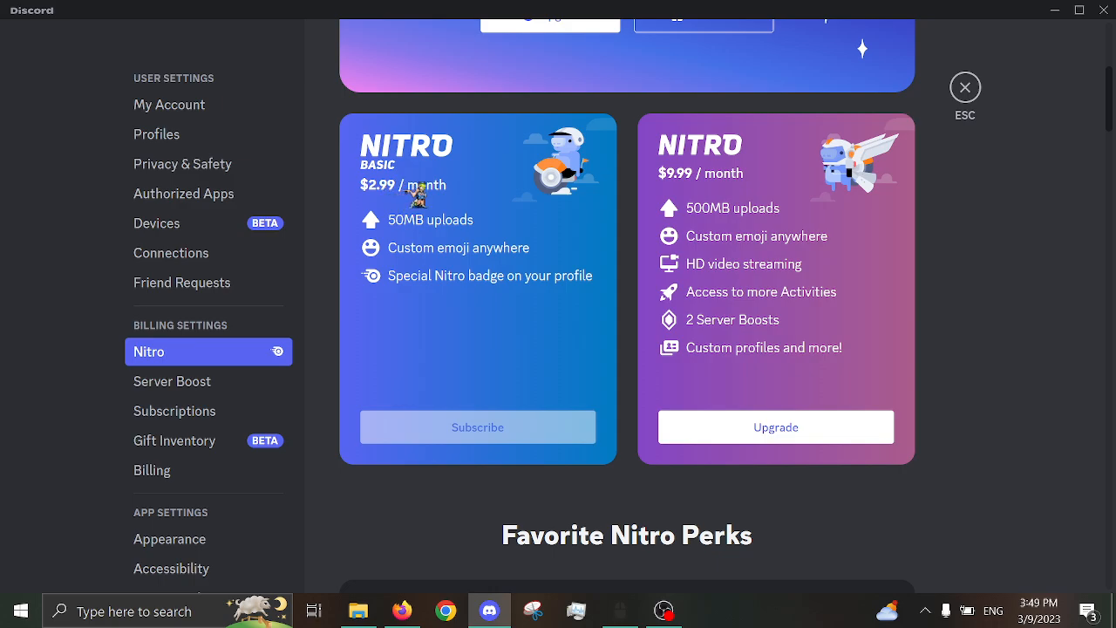
{"action": "scroll", "coordinate": [419, 194], "scroll_direction": "down", "scroll_amount": 2}
{"action": "scroll", "coordinate": [418, 194], "scroll_direction": "down", "scroll_amount": 2}
{"action": "scroll", "coordinate": [419, 193], "scroll_direction": "down", "scroll_amount": 2}
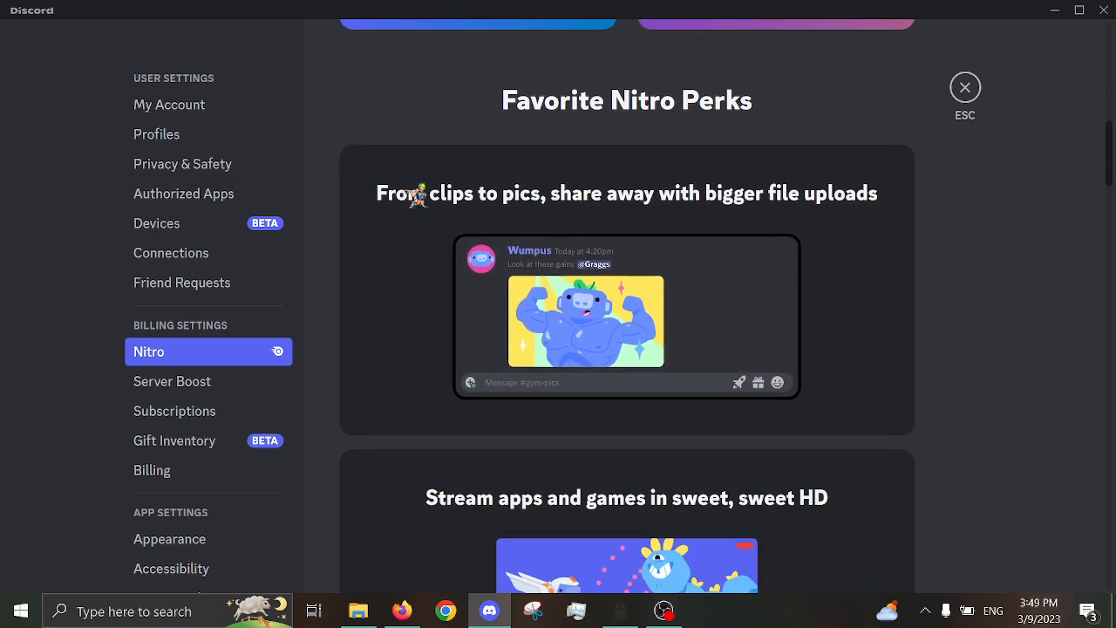
{"action": "scroll", "coordinate": [418, 194], "scroll_direction": "down", "scroll_amount": 2}
{"action": "scroll", "coordinate": [416, 194], "scroll_direction": "up", "scroll_amount": 3}
{"action": "scroll", "coordinate": [410, 199], "scroll_direction": "up", "scroll_amount": 3}
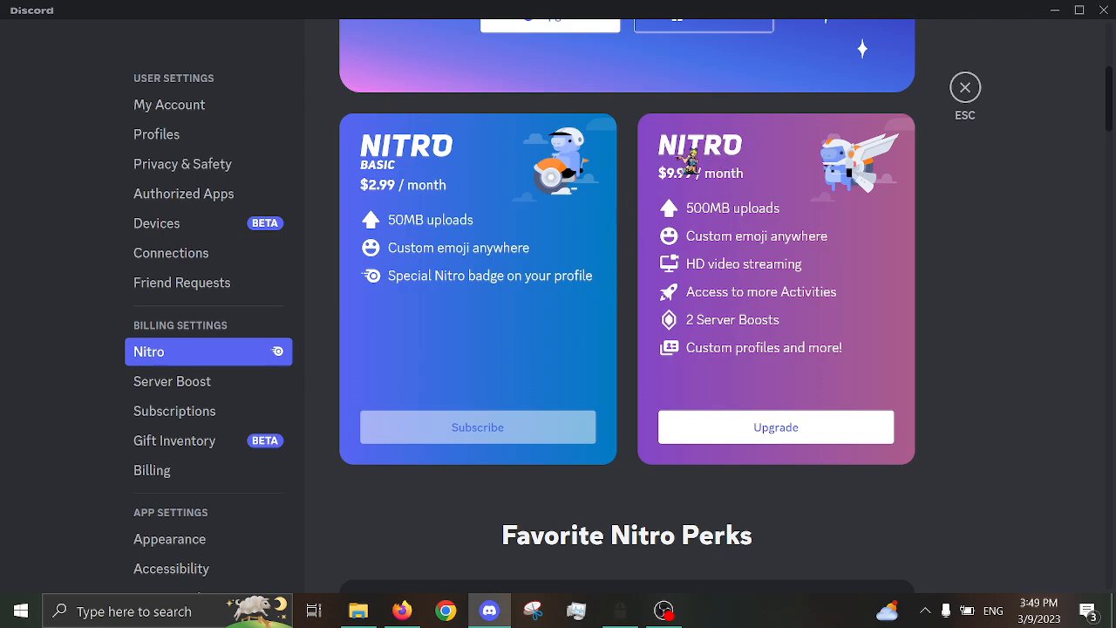
{"action": "scroll", "coordinate": [741, 152], "scroll_direction": "up", "scroll_amount": 2}
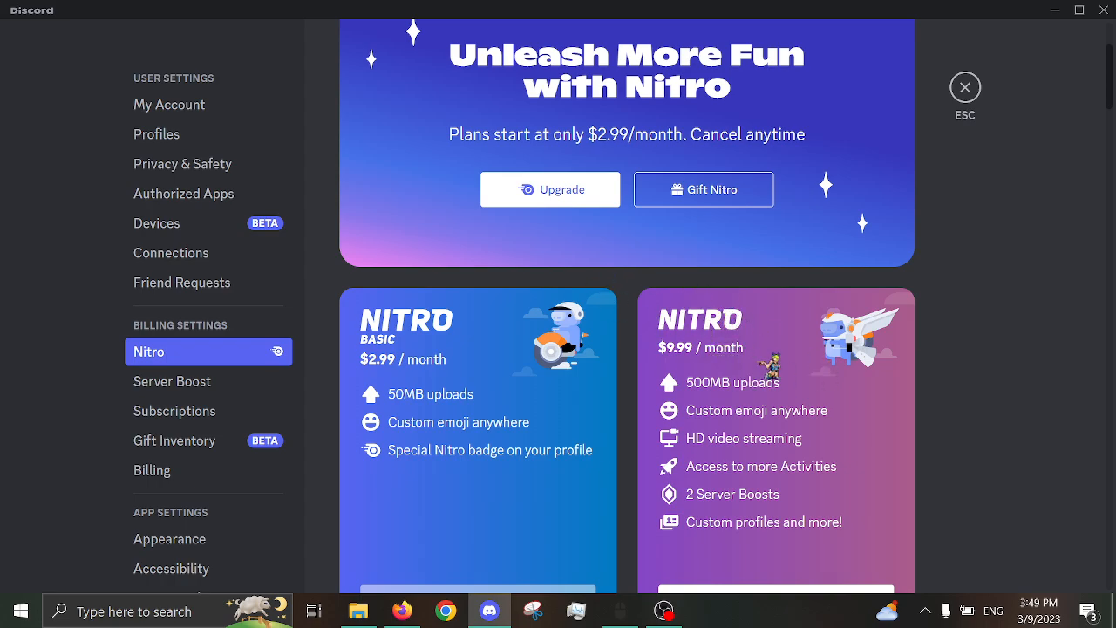
{"action": "scroll", "coordinate": [833, 382], "scroll_direction": "down", "scroll_amount": 1}
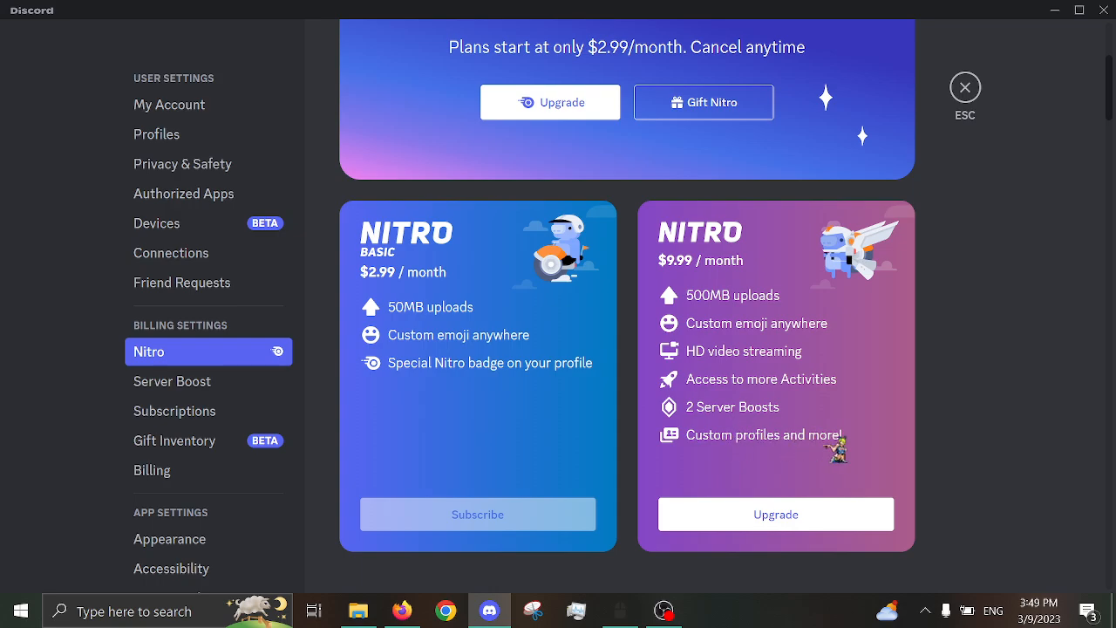
Step: Open your full profile view, select the 0616 account tag number, then close the profile
{"action": "left_click", "coordinate": [966, 87]}
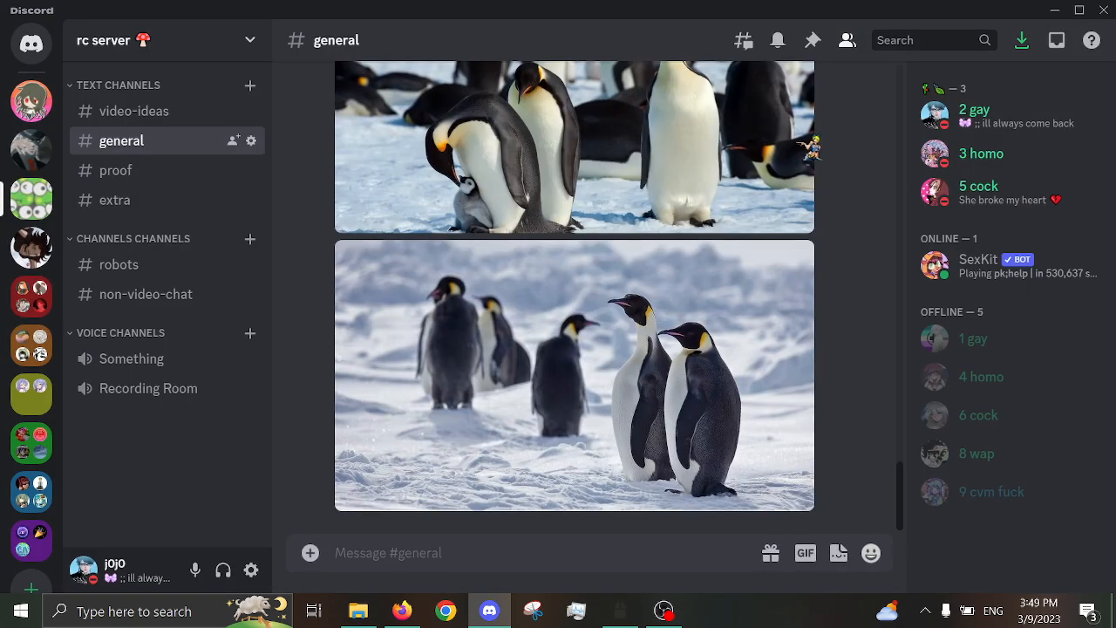
{"action": "left_click", "coordinate": [974, 111]}
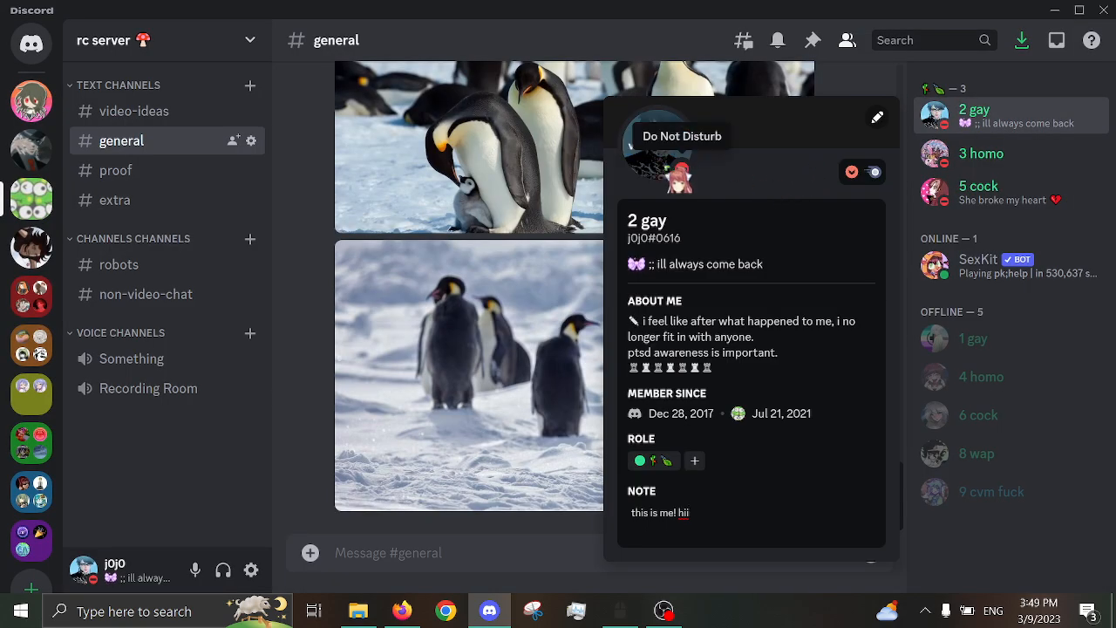
{"action": "left_click", "coordinate": [658, 145]}
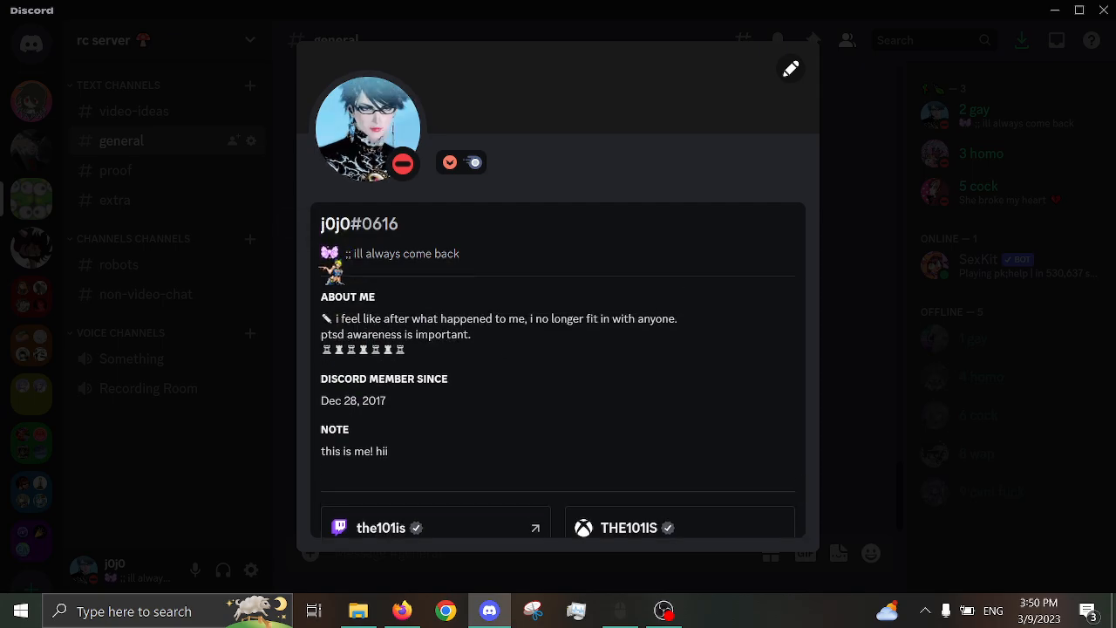
{"action": "left_click_drag", "start_coordinate": [373, 224], "coordinate": [397, 225]}
{"action": "double_click", "coordinate": [384, 225]}
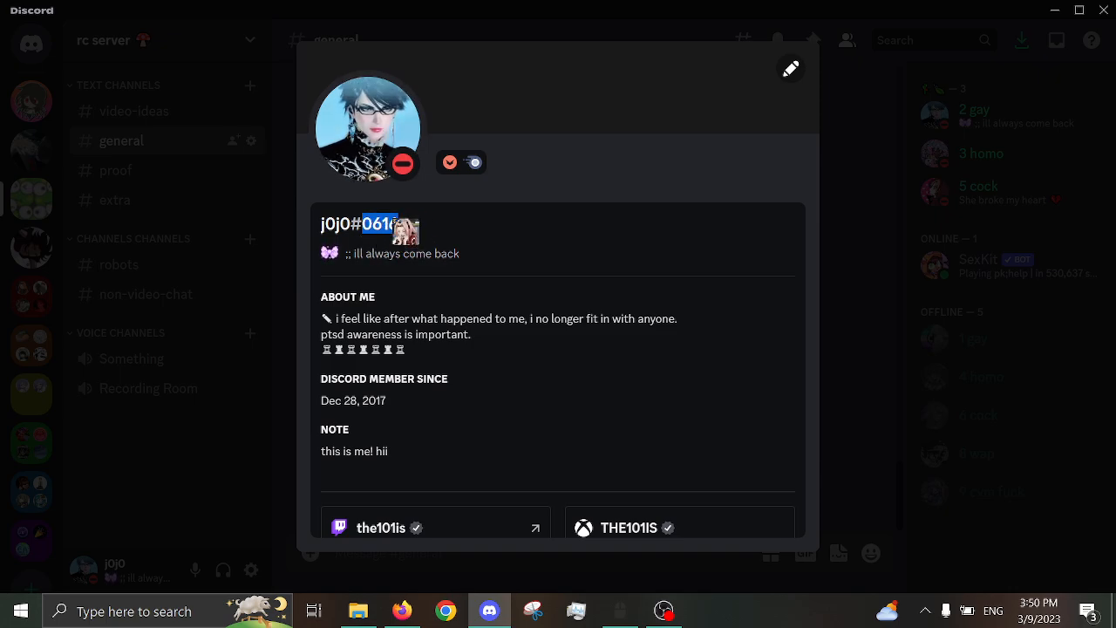
{"action": "left_click", "coordinate": [388, 244]}
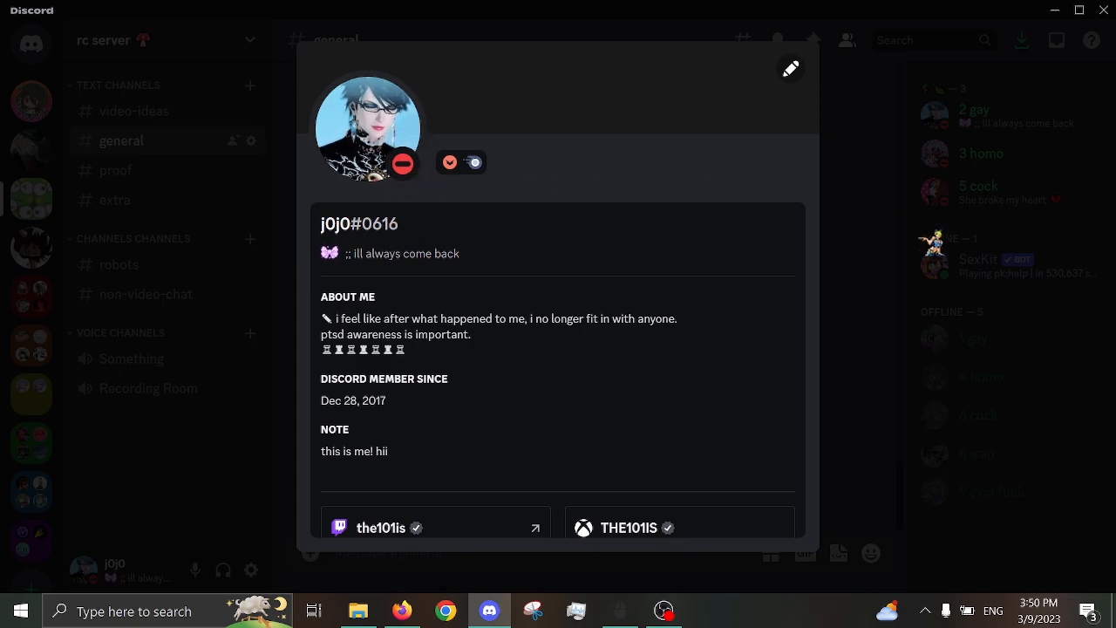
{"action": "left_click", "coordinate": [925, 240]}
{"action": "scroll", "coordinate": [850, 275], "scroll_direction": "up", "scroll_amount": 1}
{"action": "scroll", "coordinate": [846, 344], "scroll_direction": "down", "scroll_amount": 1}
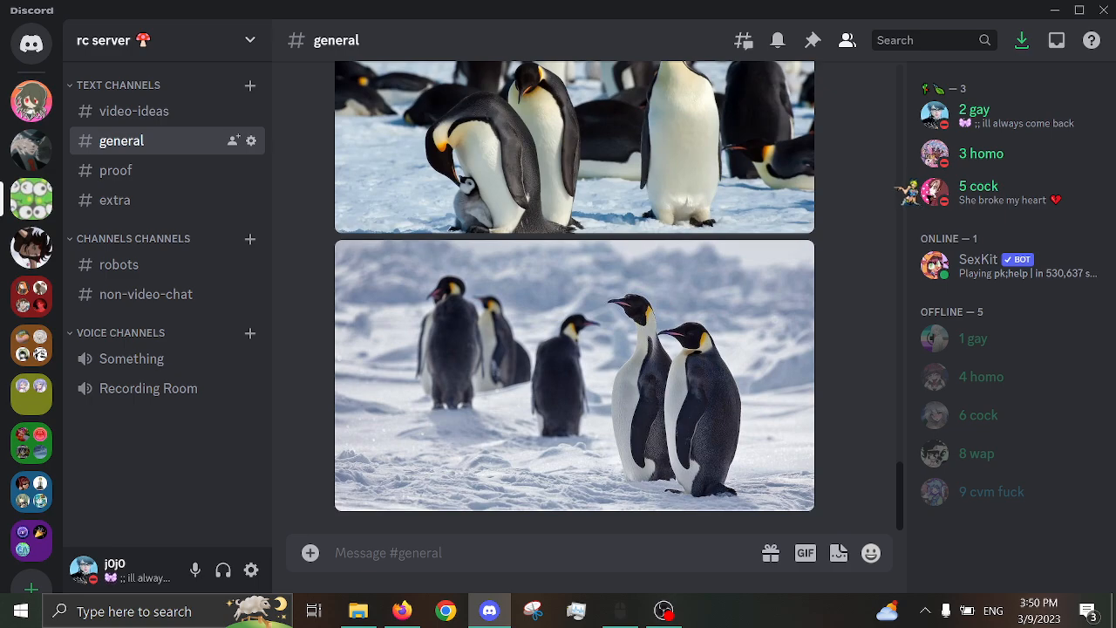
Step: Briefly visit account settings, then reopen and close your full profile view again
{"action": "left_click", "coordinate": [251, 569]}
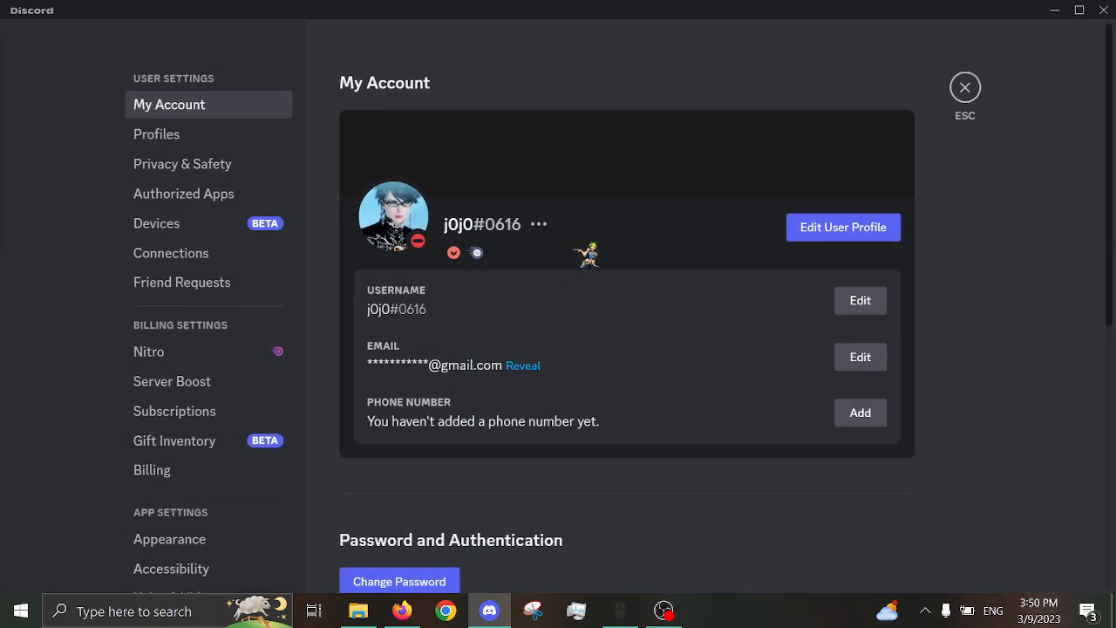
{"action": "left_click", "coordinate": [965, 87]}
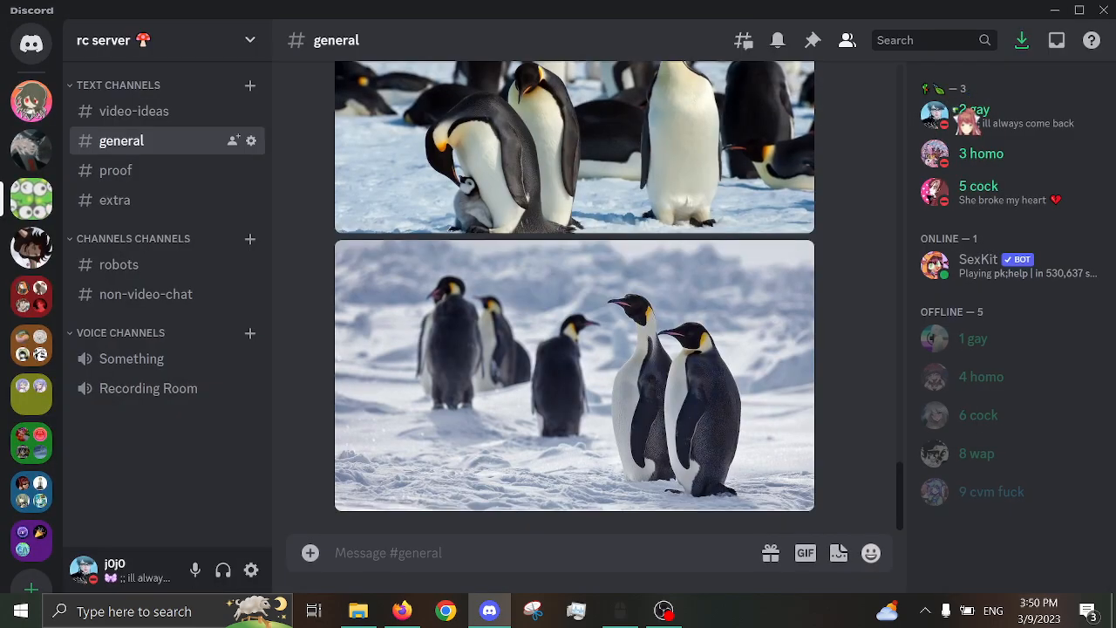
{"action": "left_click", "coordinate": [968, 118]}
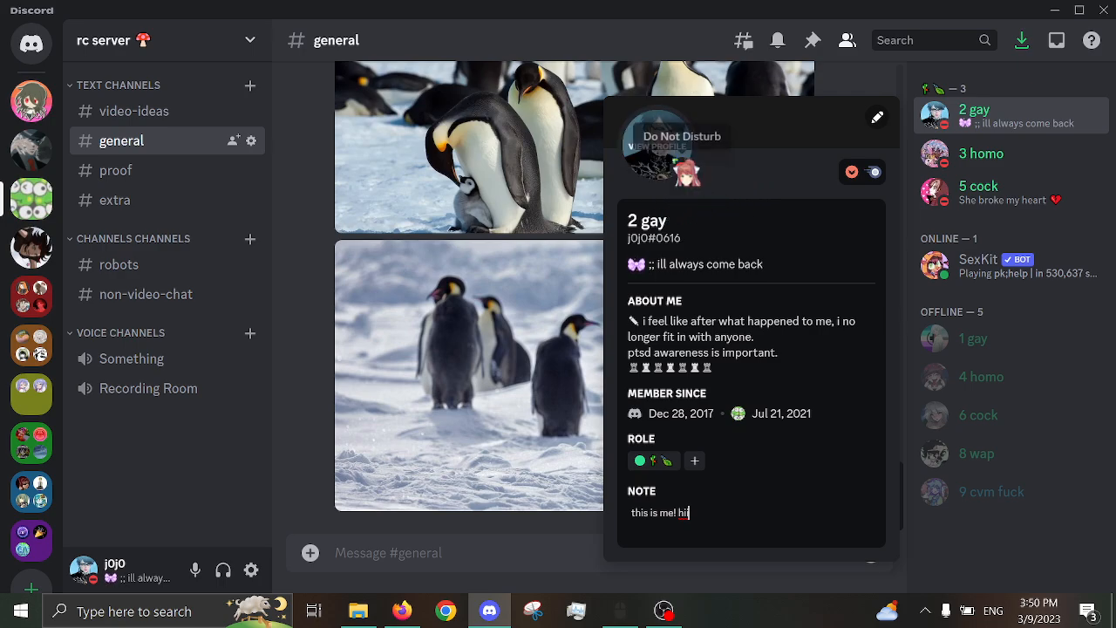
{"action": "left_click", "coordinate": [658, 143]}
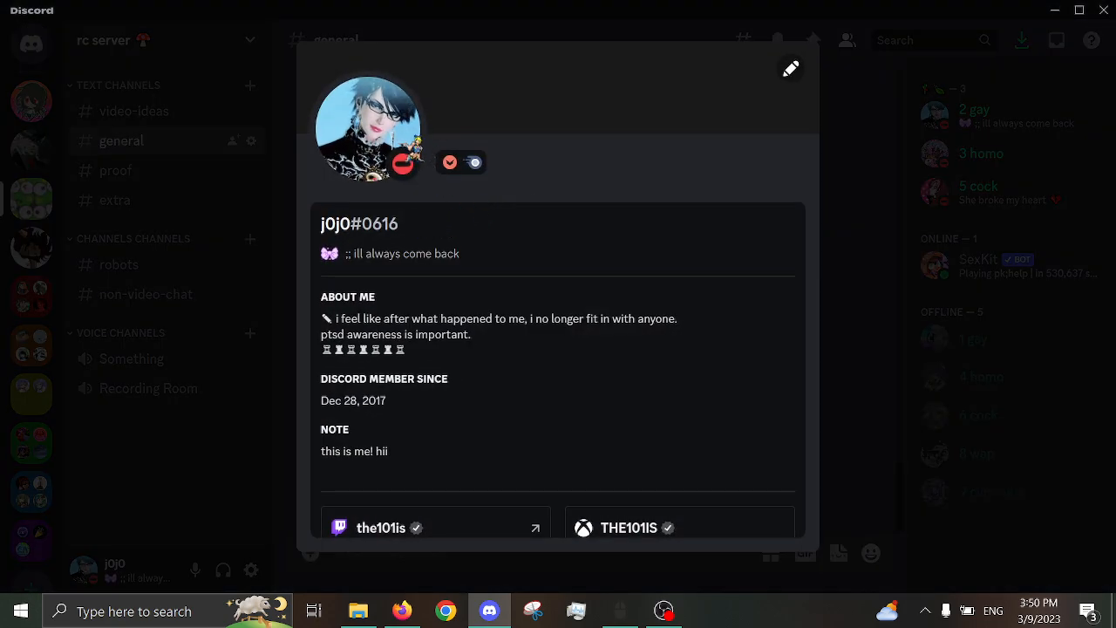
{"action": "left_click", "coordinate": [872, 209]}
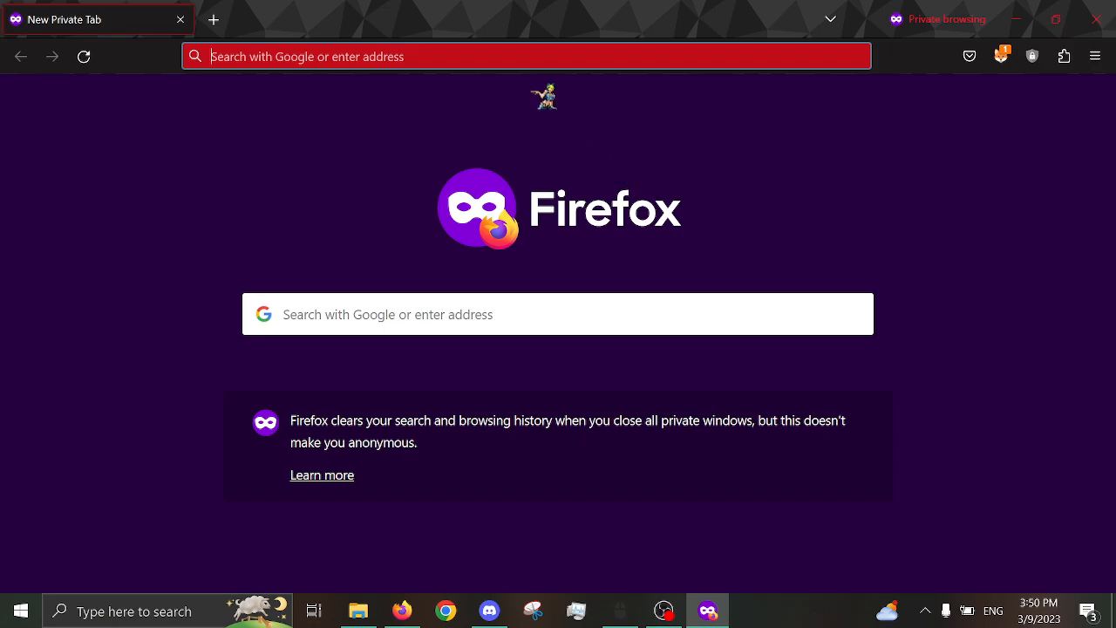
{"action": "type", "text": "5 x"}
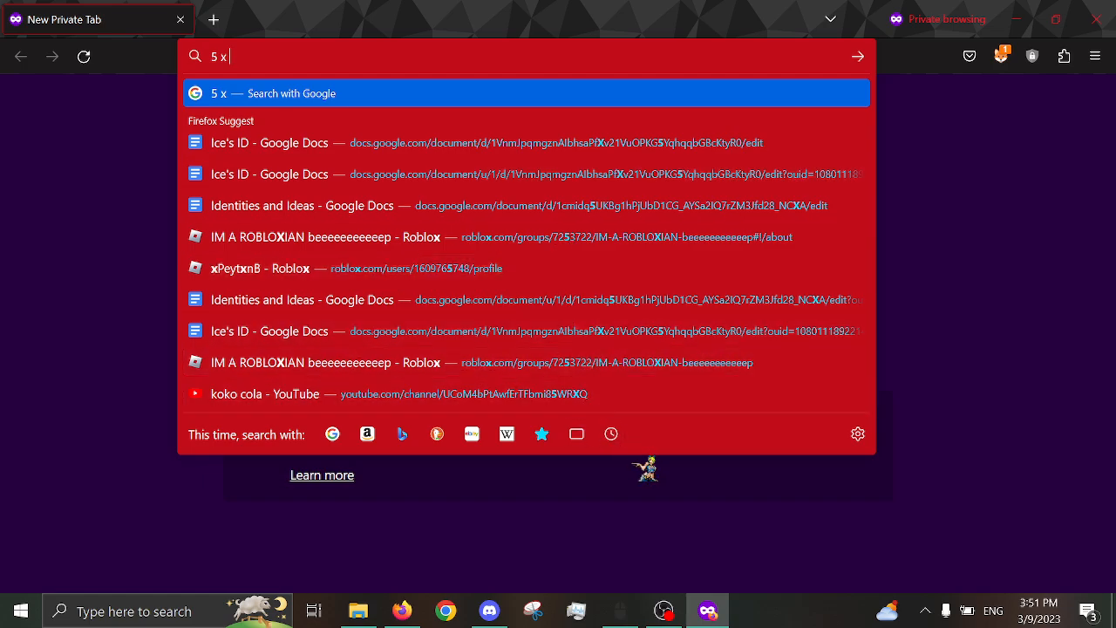
Step: Check your member profile card in Discord, then return to the private browser window
{"action": "left_click", "coordinate": [489, 610]}
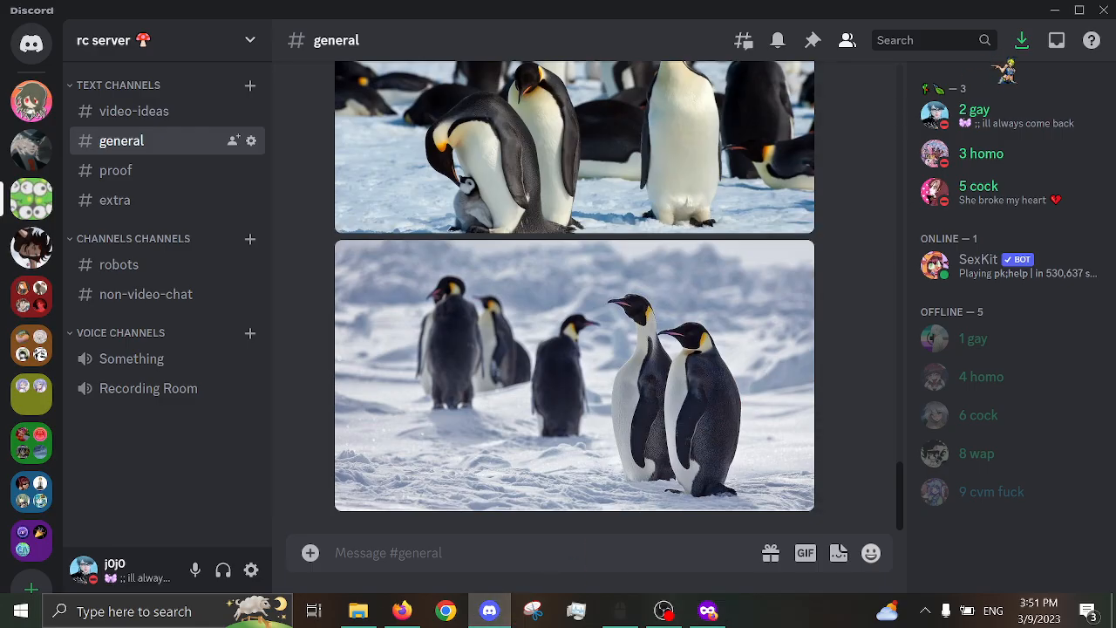
{"action": "left_click", "coordinate": [934, 111]}
{"action": "mouse_move", "coordinate": [875, 171]}
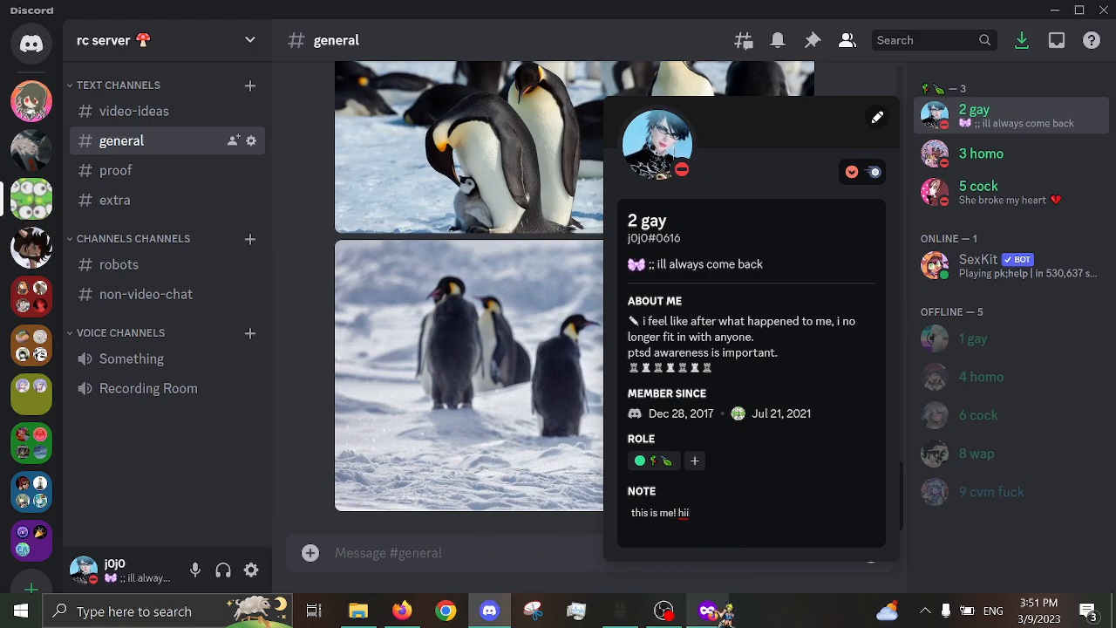
{"action": "left_click", "coordinate": [707, 610]}
Step: Replace the address bar text and run a Google search for '12 x3' to get 36
{"action": "left_click", "coordinate": [244, 56]}
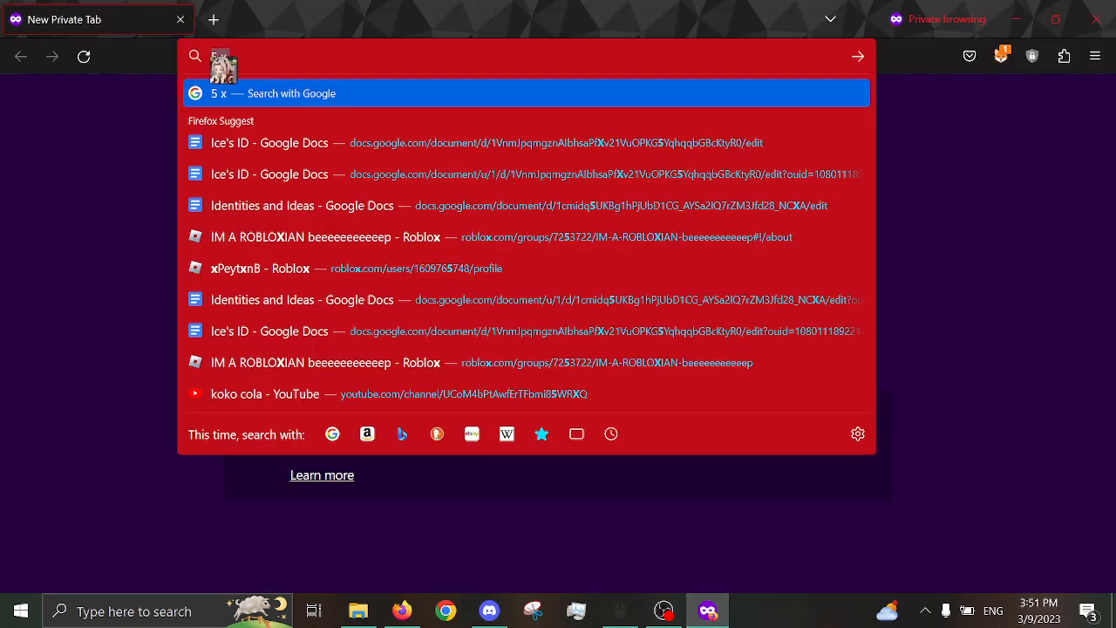
{"action": "key", "text": "ctrl+a"}
{"action": "type", "text": "12 x3"}
{"action": "key", "text": "Return"}
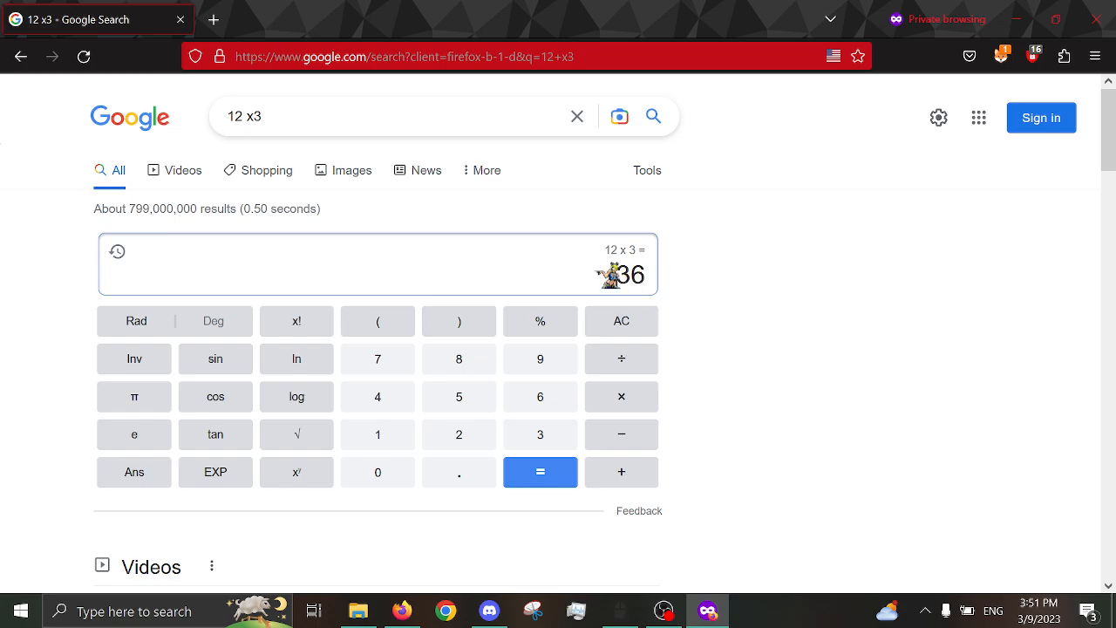
Step: Replace the query with '36 x 5' and search to get the result
{"action": "left_click_drag", "start_coordinate": [314, 116], "coordinate": [199, 116]}
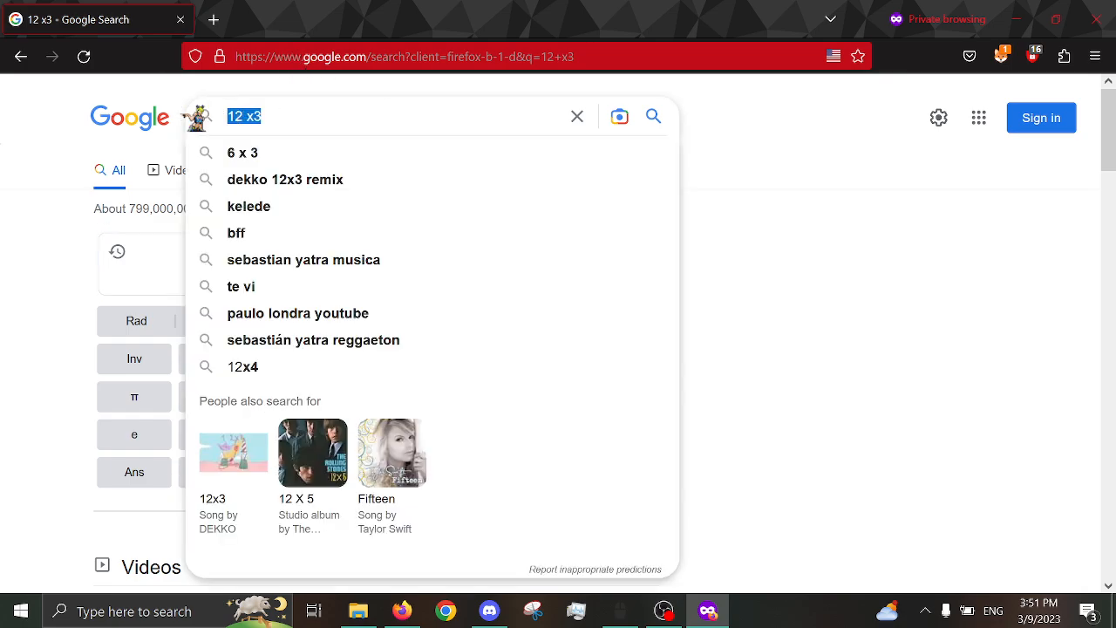
{"action": "type", "text": "3"}
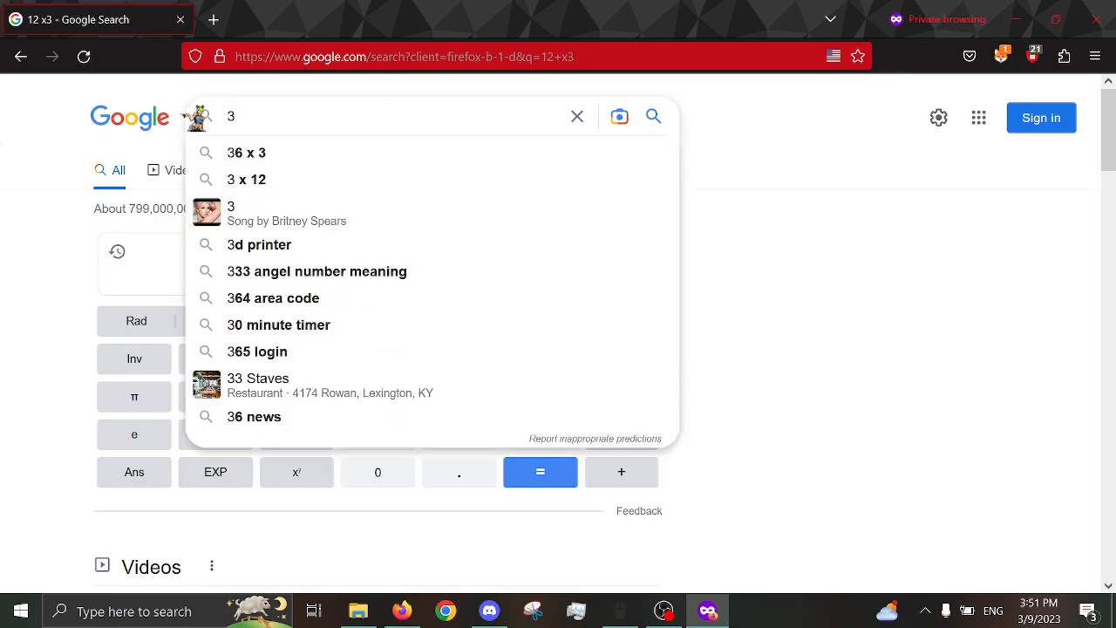
{"action": "type", "text": "6 x 5"}
{"action": "key", "text": "Return"}
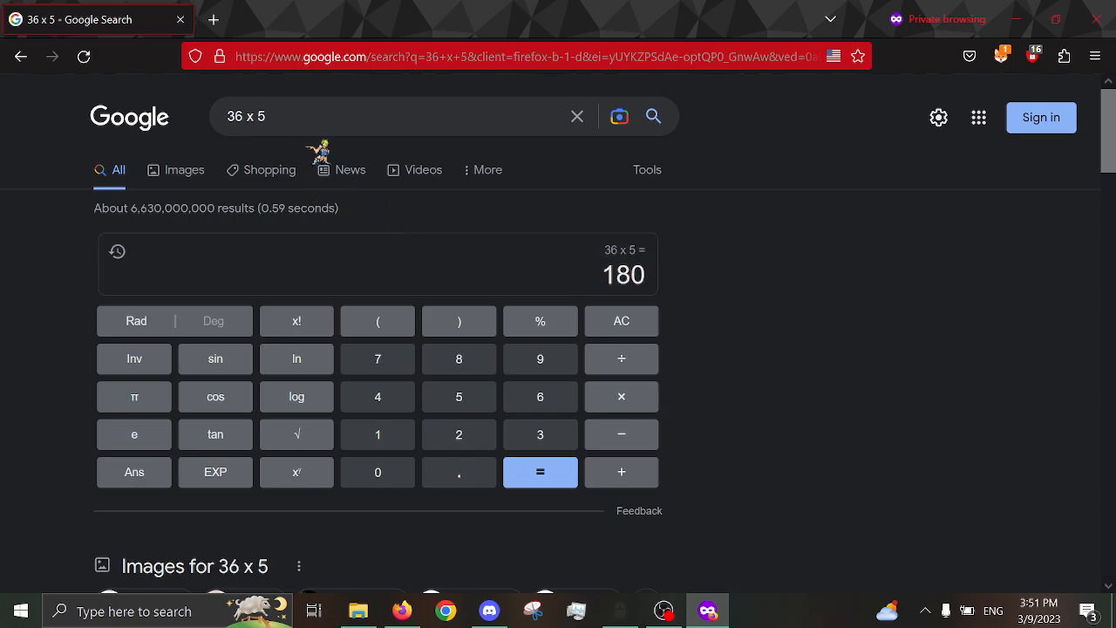
Step: Edit the query to '36 x 11' to get 396, then close the private browsing window
{"action": "left_click", "coordinate": [270, 116]}
{"action": "key", "text": "BackSpace"}
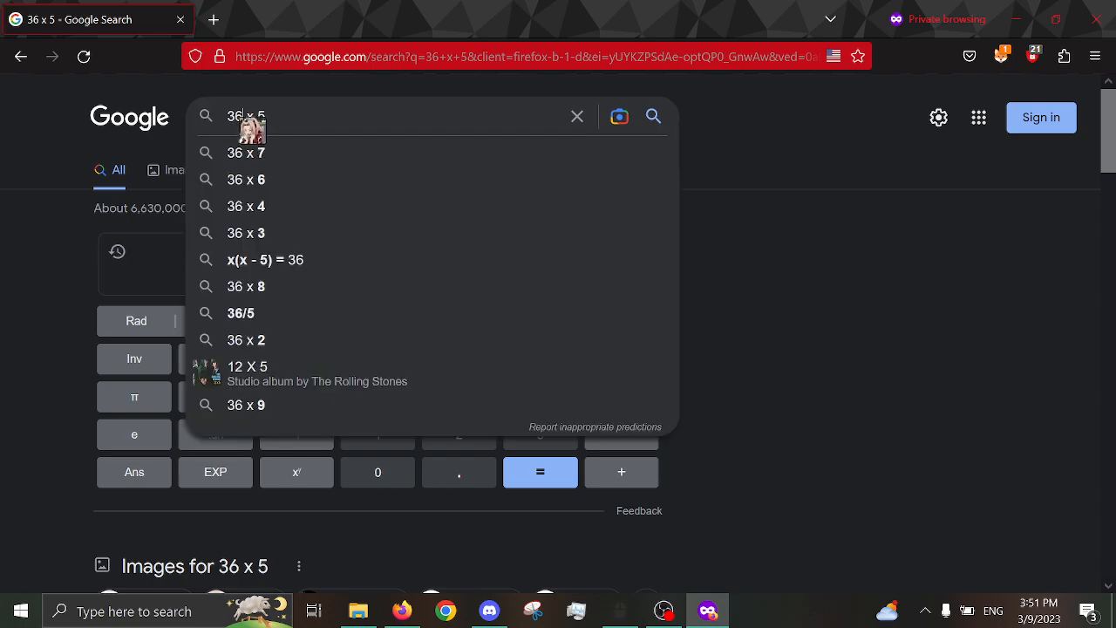
{"action": "type", "text": "5"}
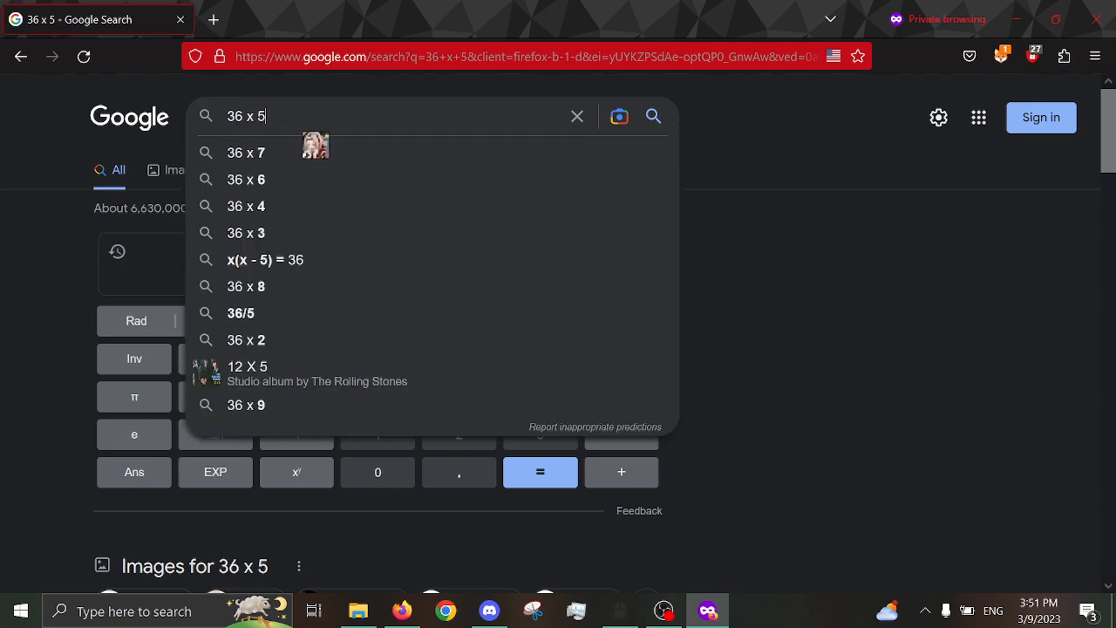
{"action": "key", "text": "BackSpace"}
{"action": "key", "text": "BackSpace"}
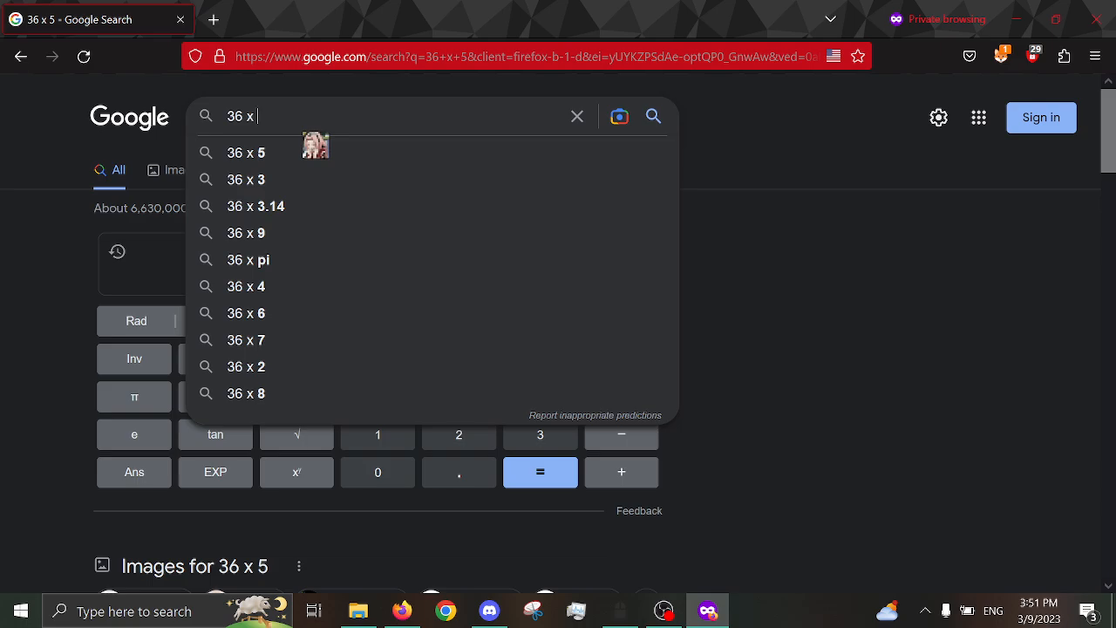
{"action": "type", "text": "10"}
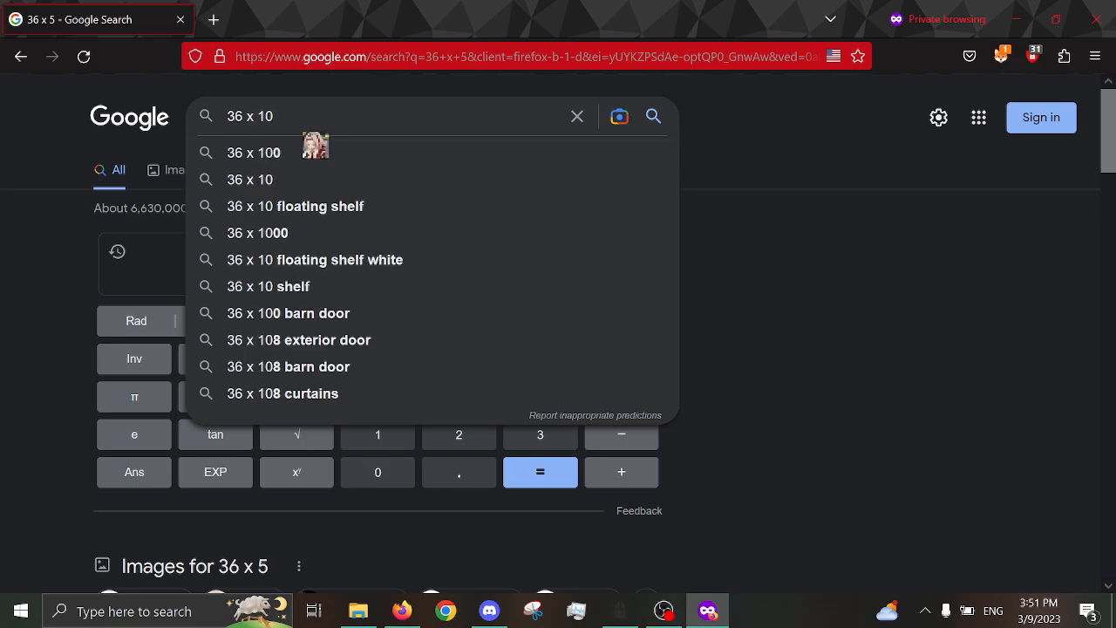
{"action": "key", "text": "BackSpace"}
{"action": "type", "text": "1"}
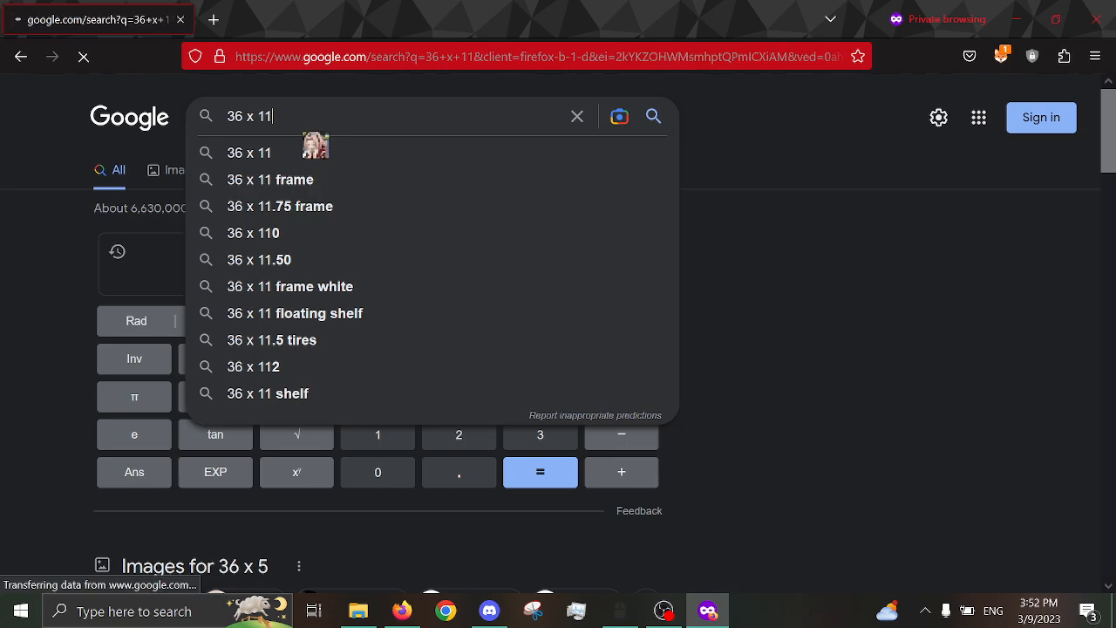
{"action": "key", "text": "Return"}
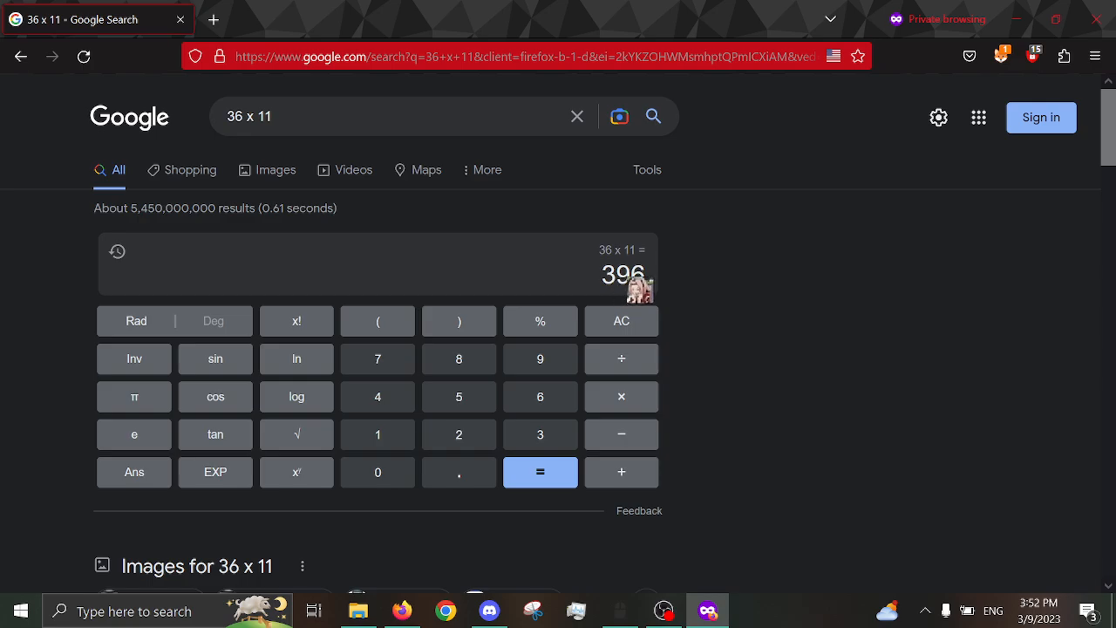
{"action": "scroll", "coordinate": [652, 288], "scroll_direction": "down", "scroll_amount": 1}
{"action": "scroll", "coordinate": [675, 244], "scroll_direction": "up", "scroll_amount": 1}
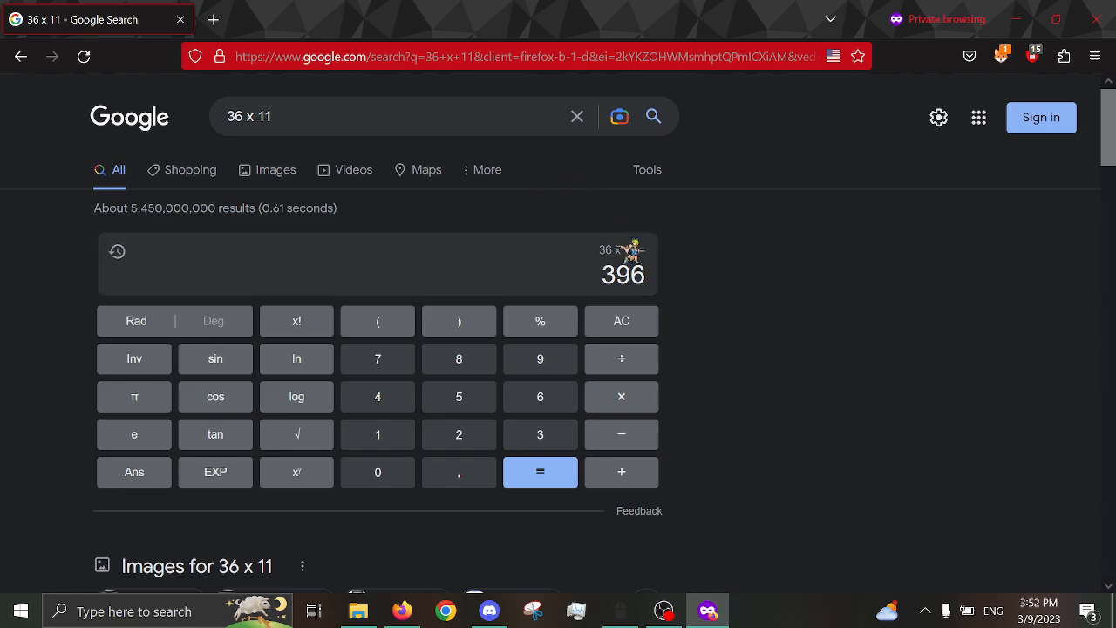
{"action": "left_click", "coordinate": [1096, 19]}
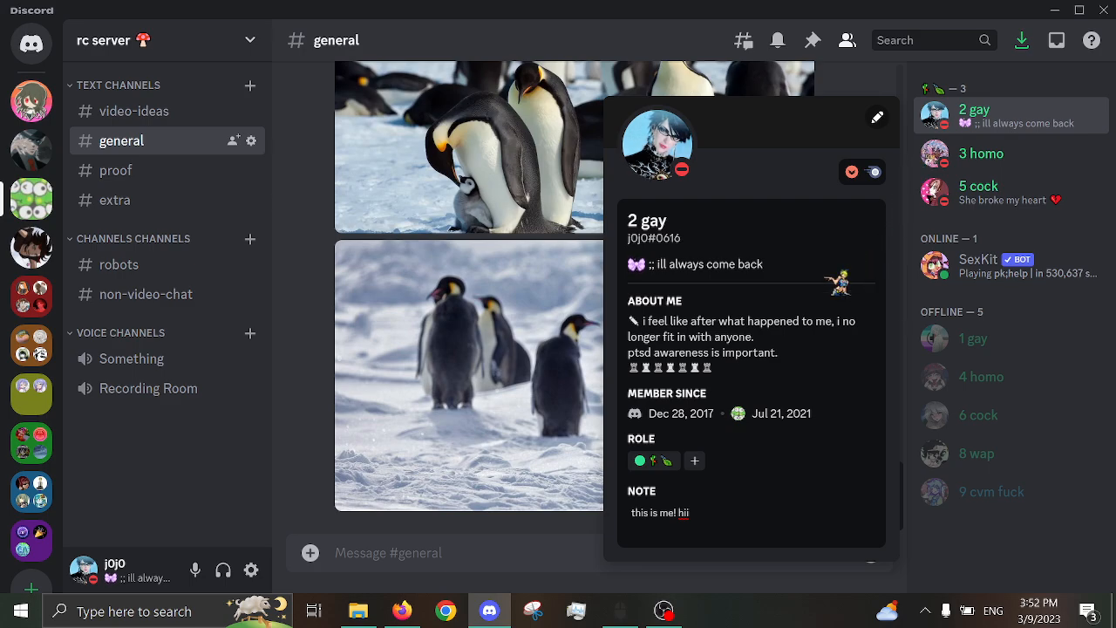
Step: Dismiss your profile popout over the general channel
{"action": "left_click", "coordinate": [329, 484]}
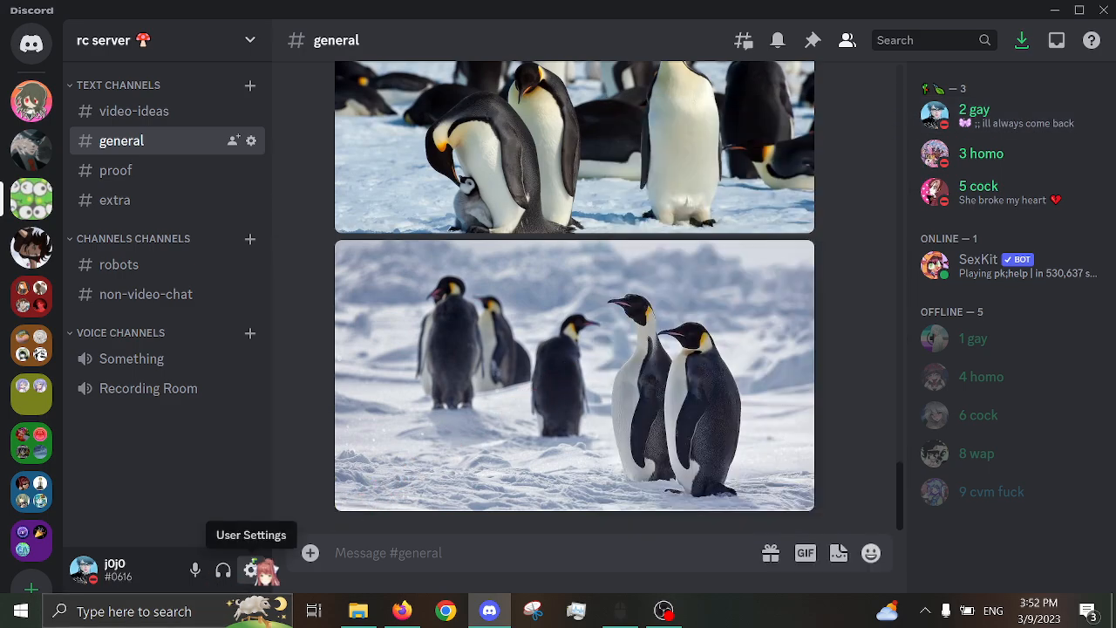
Step: Bring up the Nitro plans page from User Settings under Billing
{"action": "left_click", "coordinate": [251, 569]}
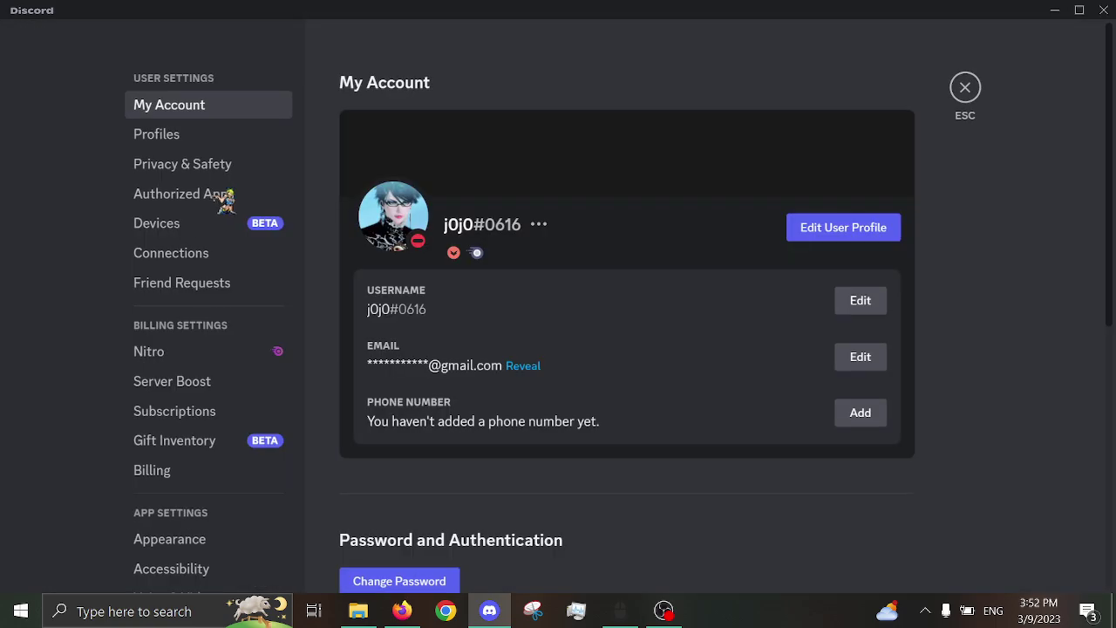
{"action": "left_click", "coordinate": [196, 351]}
{"action": "scroll", "coordinate": [617, 307], "scroll_direction": "down", "scroll_amount": 2}
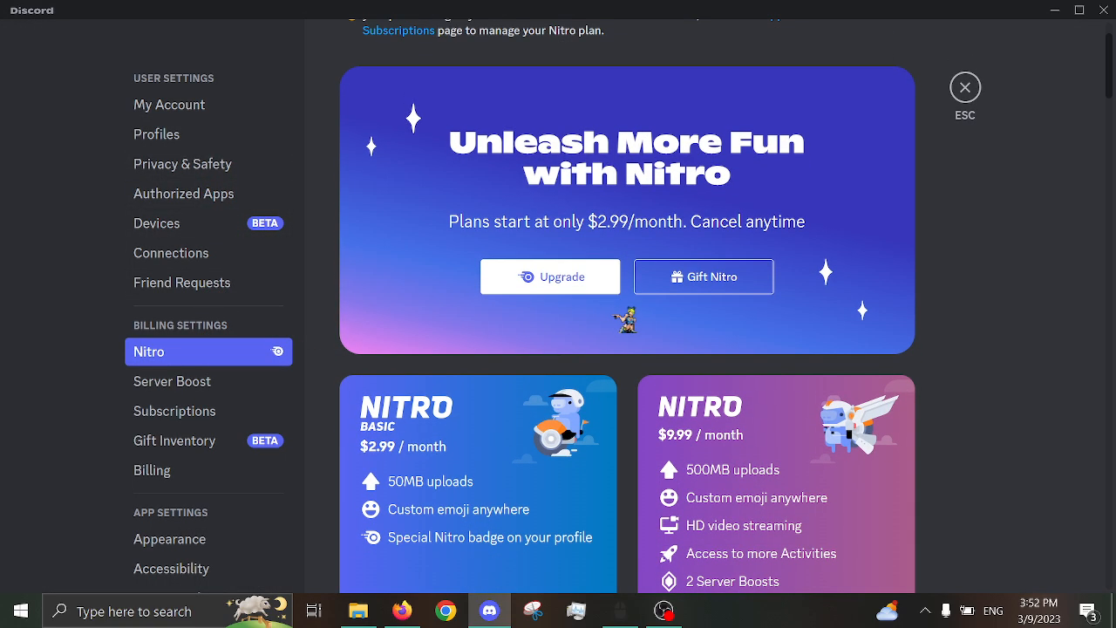
{"action": "scroll", "coordinate": [624, 314], "scroll_direction": "down", "scroll_amount": 4}
{"action": "scroll", "coordinate": [631, 315], "scroll_direction": "down", "scroll_amount": 2}
{"action": "scroll", "coordinate": [631, 315], "scroll_direction": "down", "scroll_amount": 3}
{"action": "scroll", "coordinate": [624, 314], "scroll_direction": "down", "scroll_amount": 3}
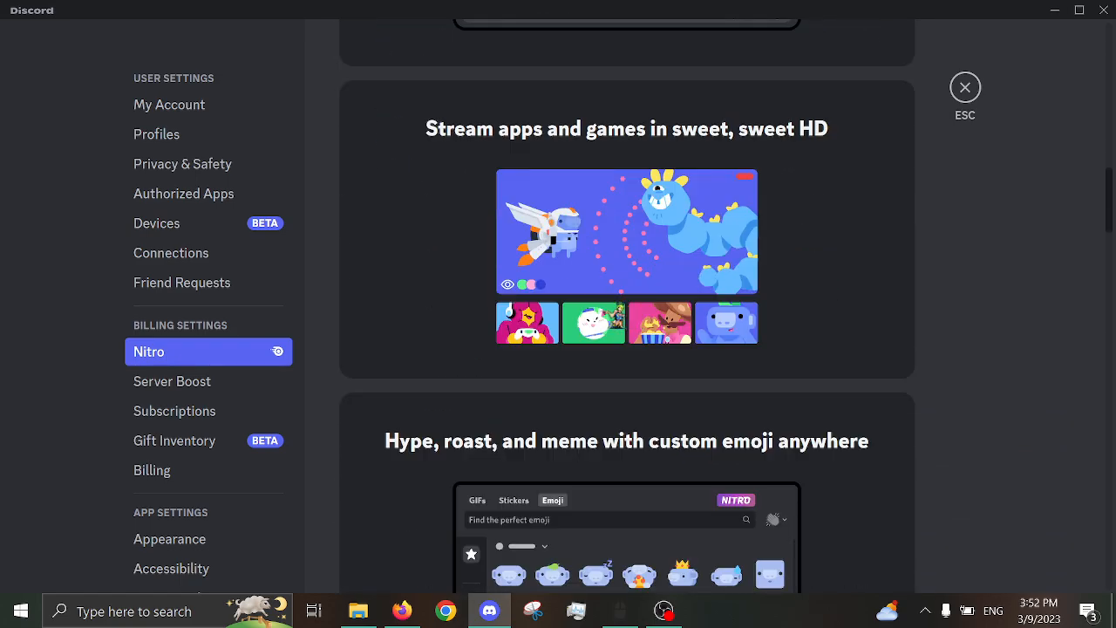
{"action": "scroll", "coordinate": [610, 349], "scroll_direction": "down", "scroll_amount": 2}
{"action": "scroll", "coordinate": [571, 464], "scroll_direction": "down", "scroll_amount": 2}
{"action": "scroll", "coordinate": [571, 464], "scroll_direction": "up", "scroll_amount": 3}
{"action": "scroll", "coordinate": [571, 436], "scroll_direction": "up", "scroll_amount": 5}
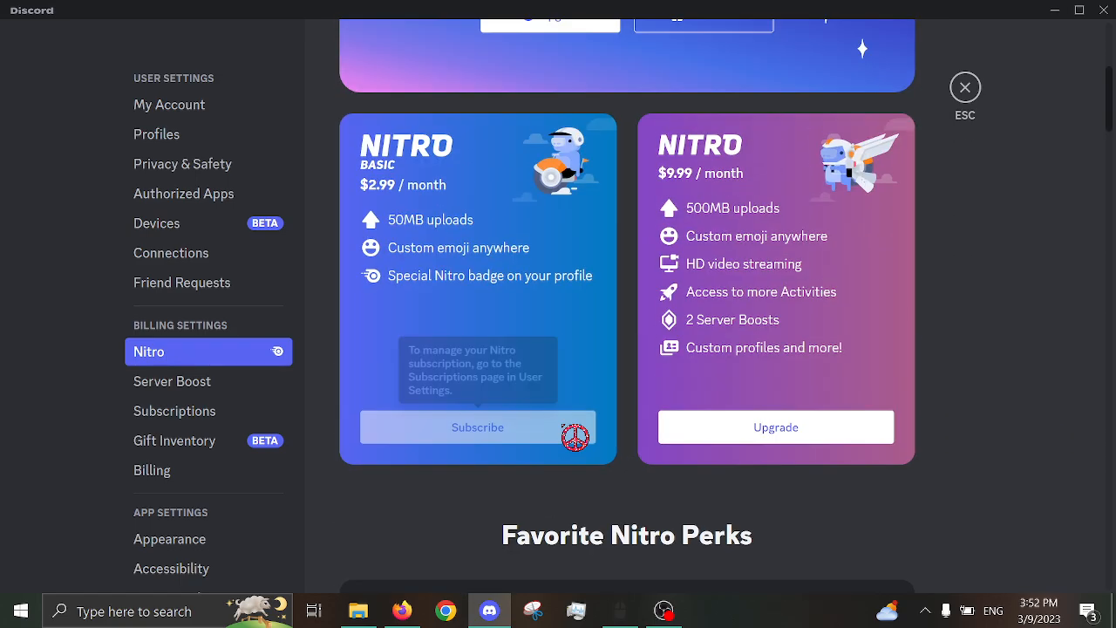
{"action": "scroll", "coordinate": [558, 349], "scroll_direction": "up", "scroll_amount": 4}
{"action": "scroll", "coordinate": [697, 375], "scroll_direction": "down", "scroll_amount": 1}
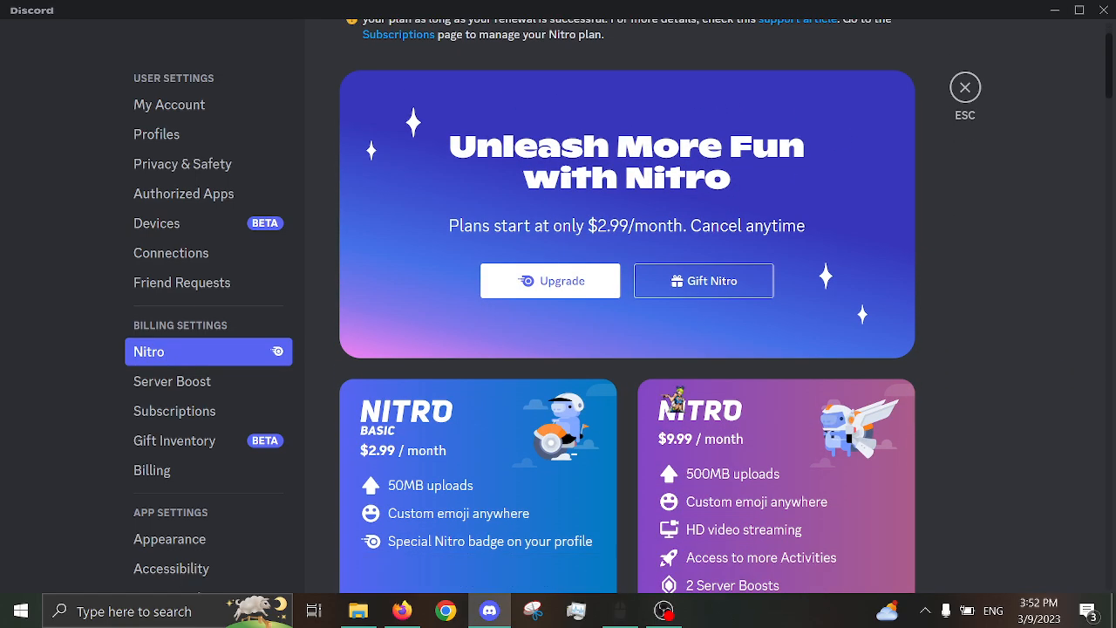
{"action": "scroll", "coordinate": [635, 422], "scroll_direction": "up", "scroll_amount": 1}
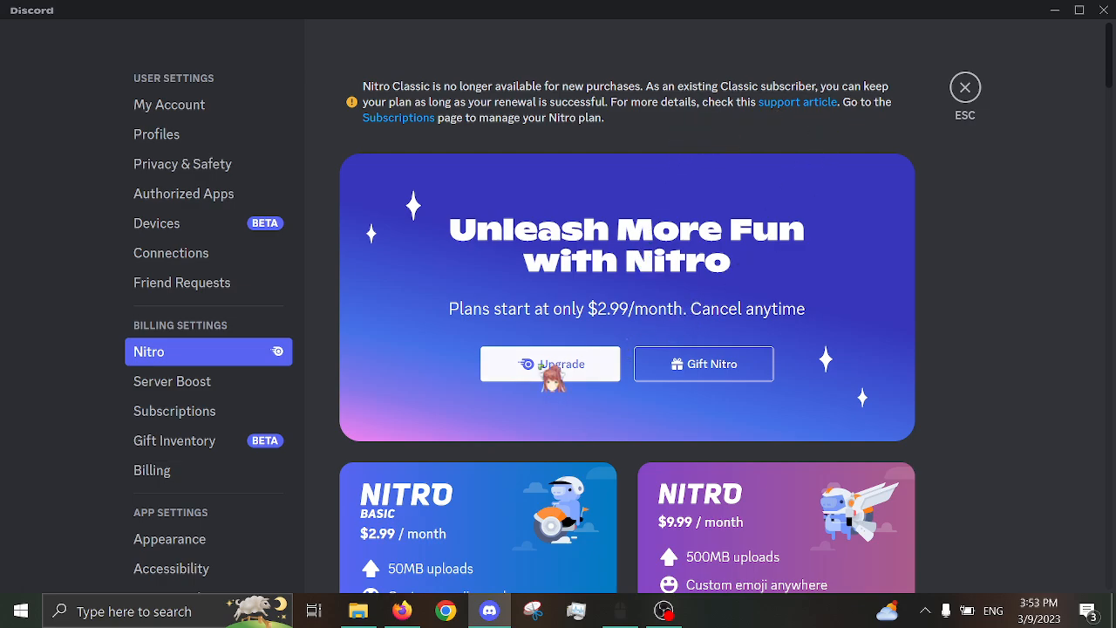
{"action": "scroll", "coordinate": [548, 369], "scroll_direction": "down", "scroll_amount": 2}
{"action": "scroll", "coordinate": [603, 329], "scroll_direction": "down", "scroll_amount": 2}
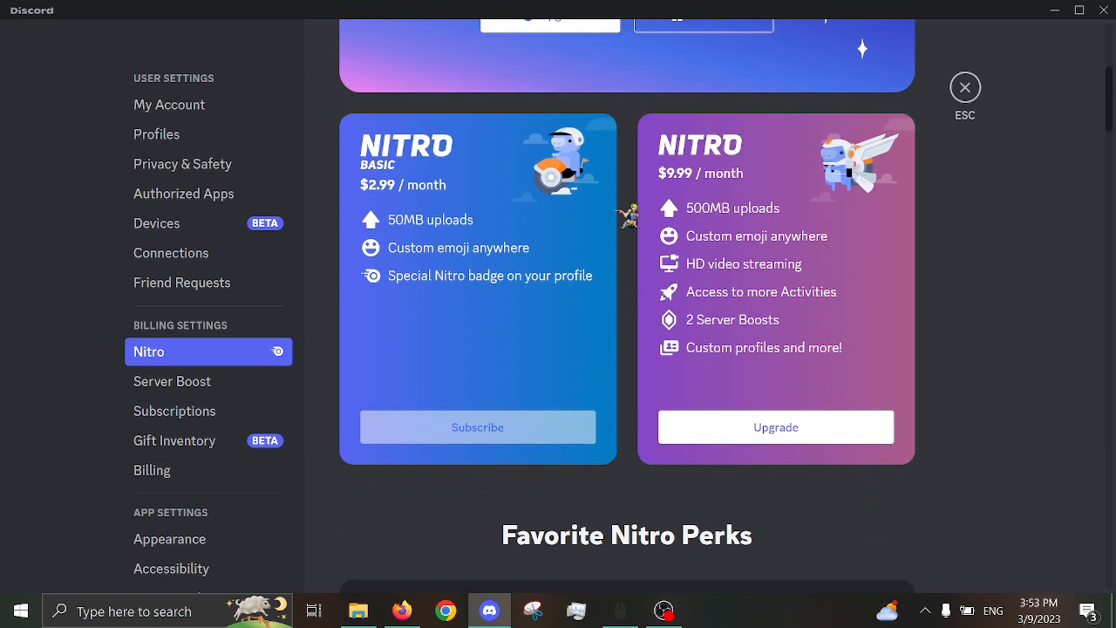
{"action": "scroll", "coordinate": [567, 196], "scroll_direction": "up", "scroll_amount": 4}
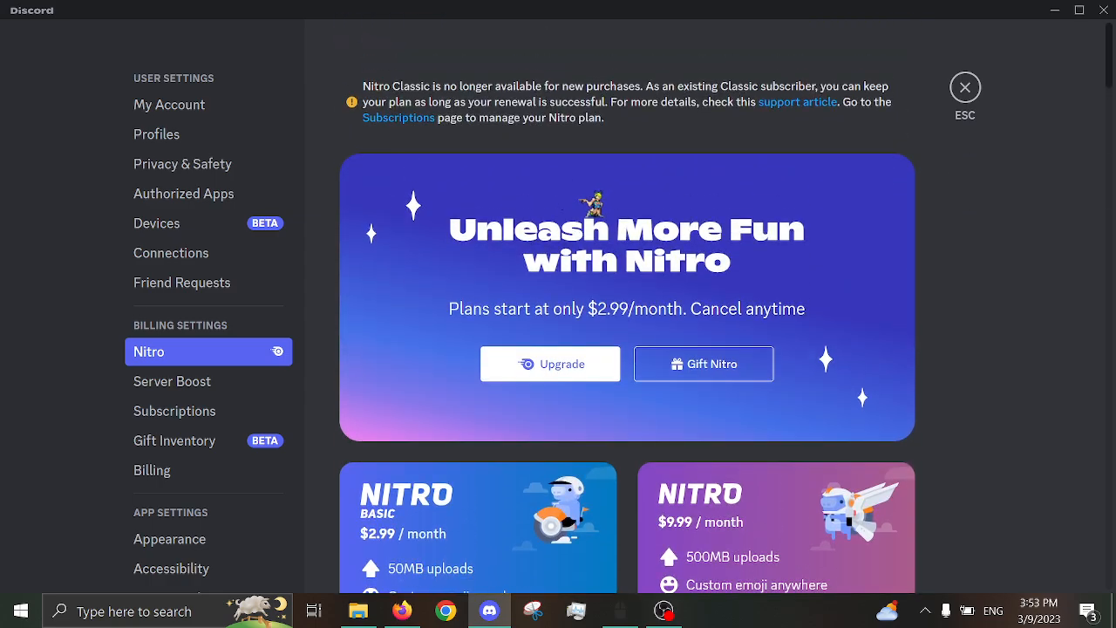
{"action": "scroll", "coordinate": [592, 204], "scroll_direction": "down", "scroll_amount": 1}
{"action": "scroll", "coordinate": [660, 358], "scroll_direction": "up", "scroll_amount": 1}
{"action": "scroll", "coordinate": [643, 367], "scroll_direction": "down", "scroll_amount": 3}
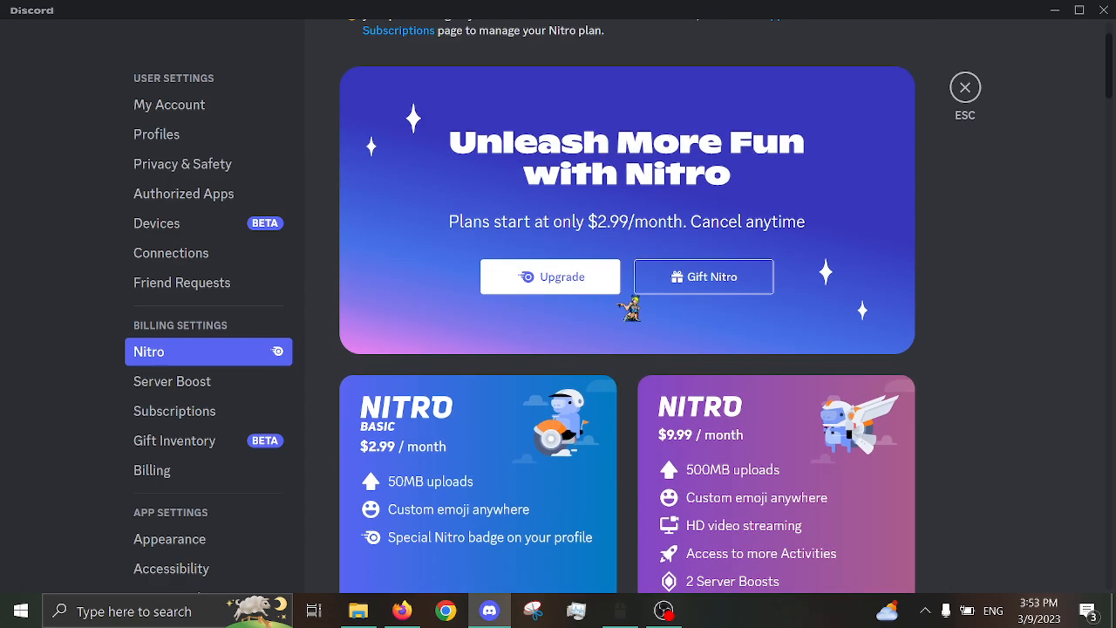
{"action": "scroll", "coordinate": [628, 313], "scroll_direction": "up", "scroll_amount": 3}
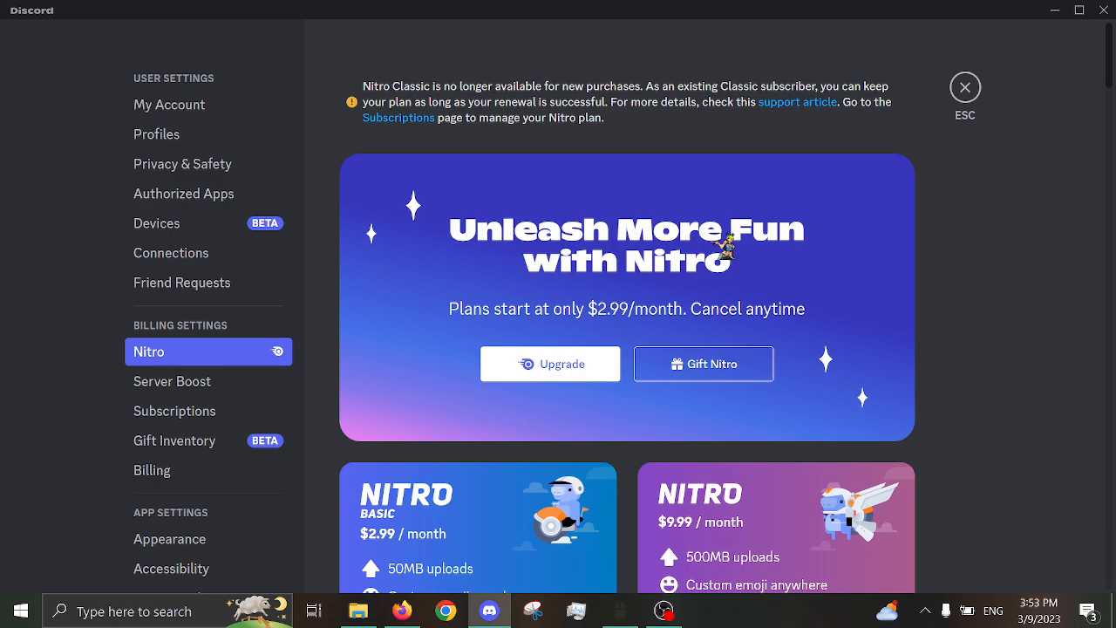
{"action": "scroll", "coordinate": [727, 248], "scroll_direction": "down", "scroll_amount": 1}
{"action": "scroll", "coordinate": [925, 205], "scroll_direction": "up", "scroll_amount": 1}
Step: View your own member profile card in #general, then dismiss it and switch to the browser
{"action": "left_click", "coordinate": [965, 88]}
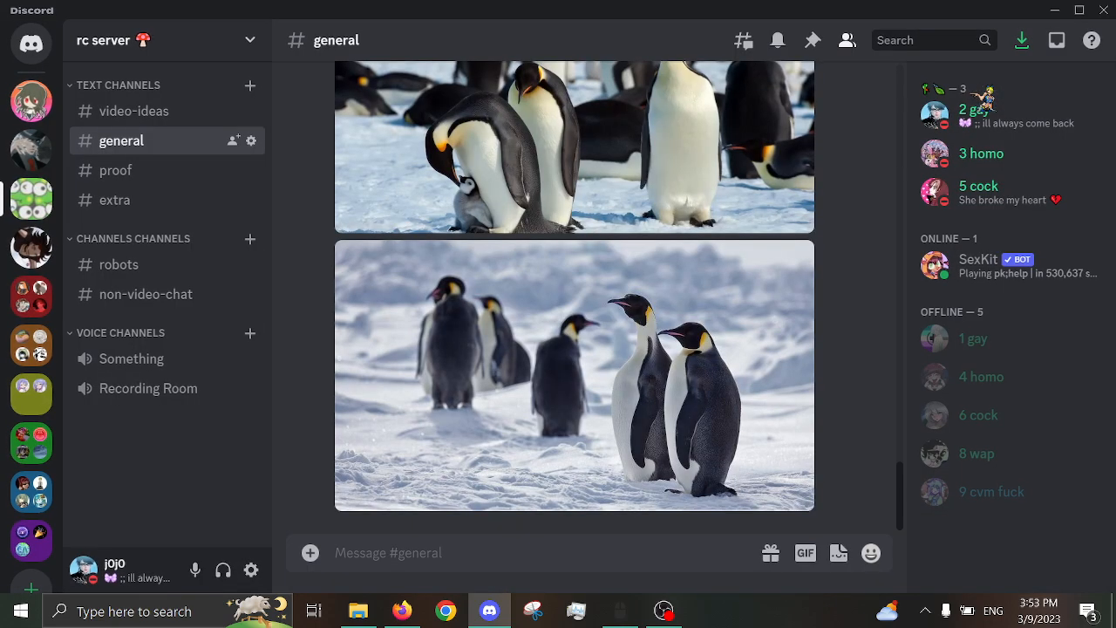
{"action": "left_click", "coordinate": [977, 112]}
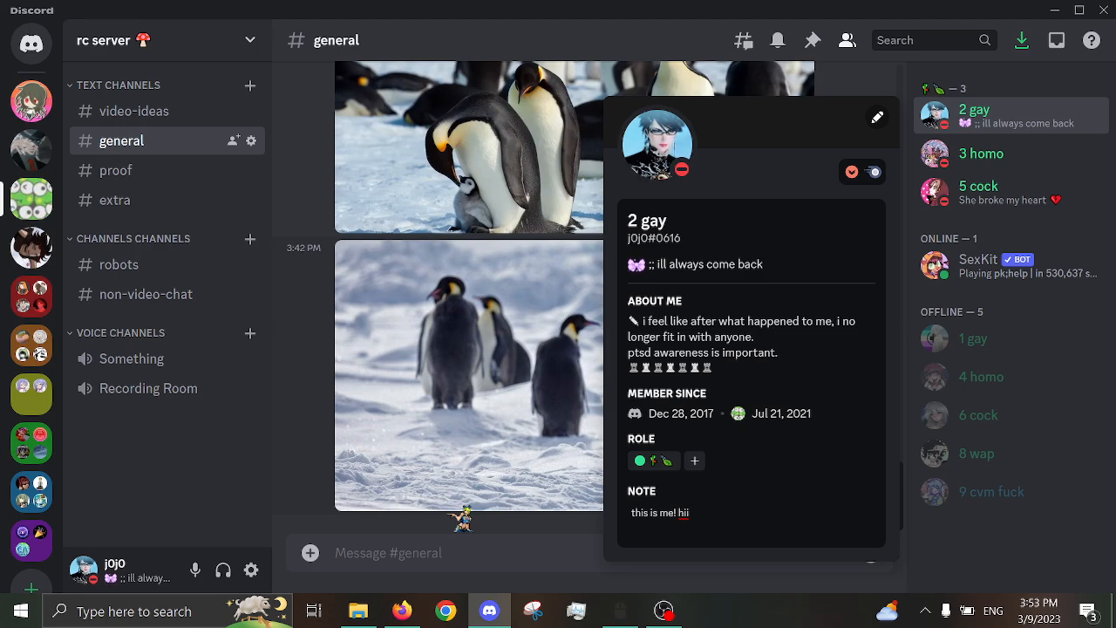
{"action": "left_click", "coordinate": [467, 529]}
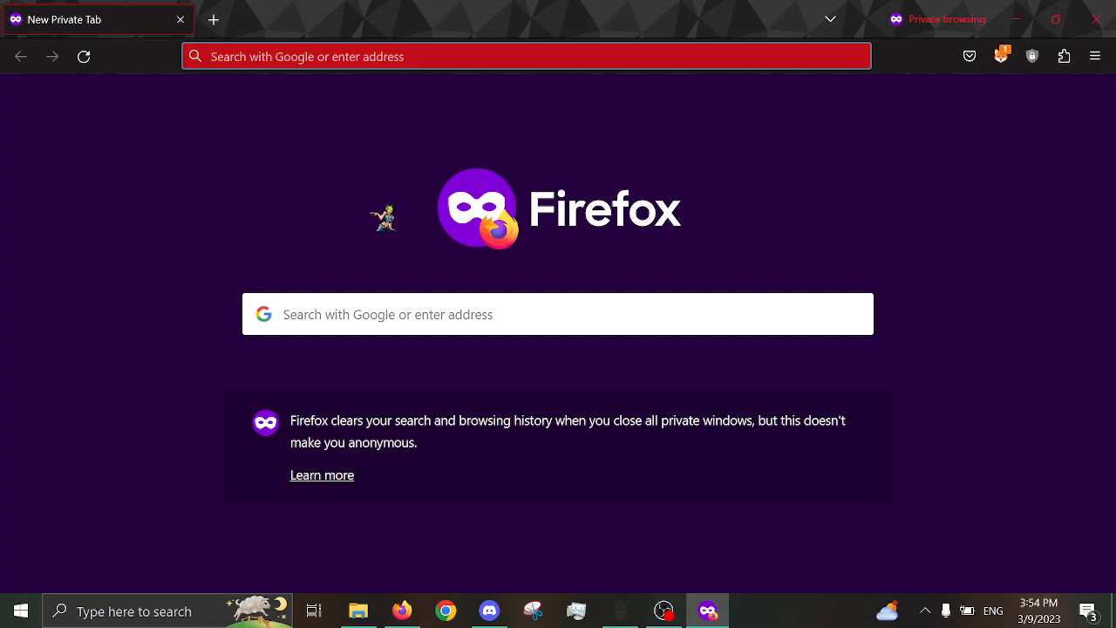
{"action": "type", "text": "youtube.com/"}
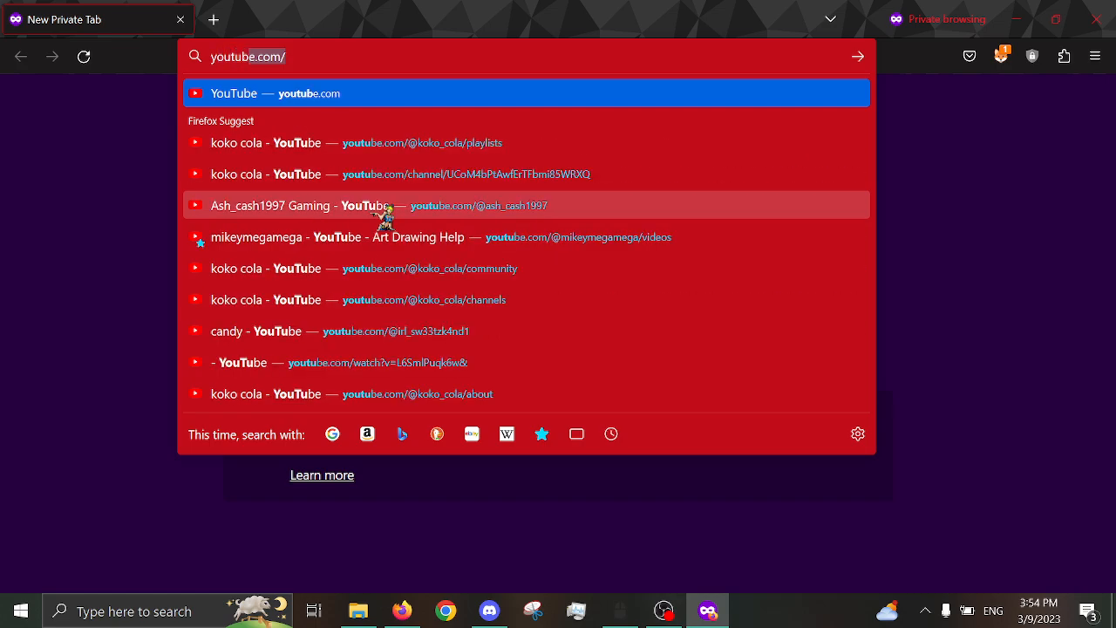
Step: Load YouTube from the address-bar suggestion and trim the search text to 'discord is'
{"action": "left_click", "coordinate": [362, 93]}
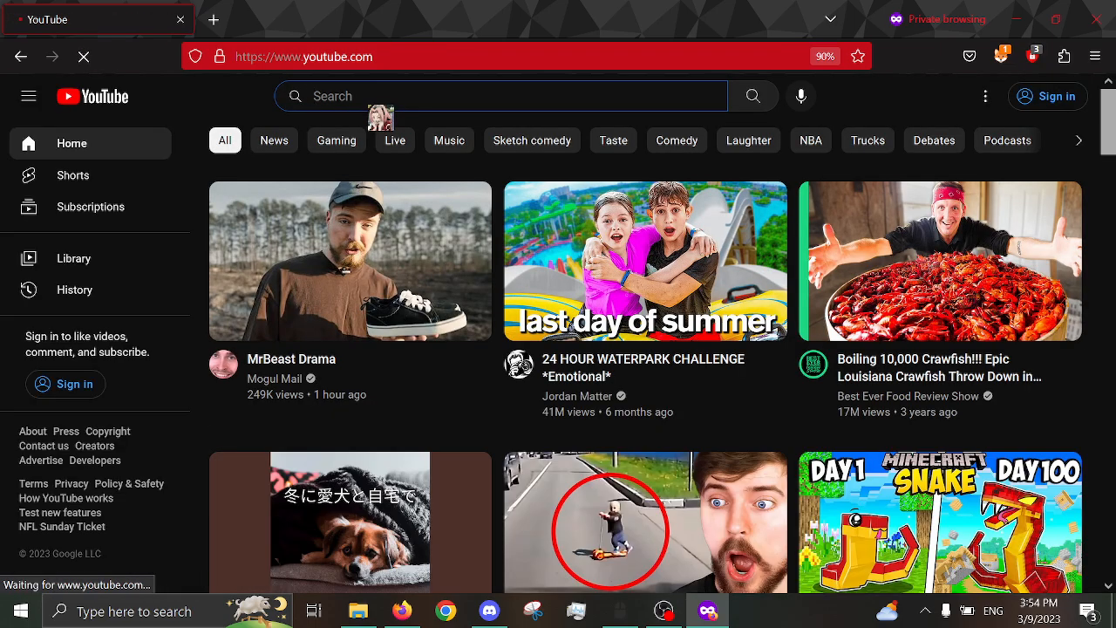
{"action": "type", "text": "discord is b"}
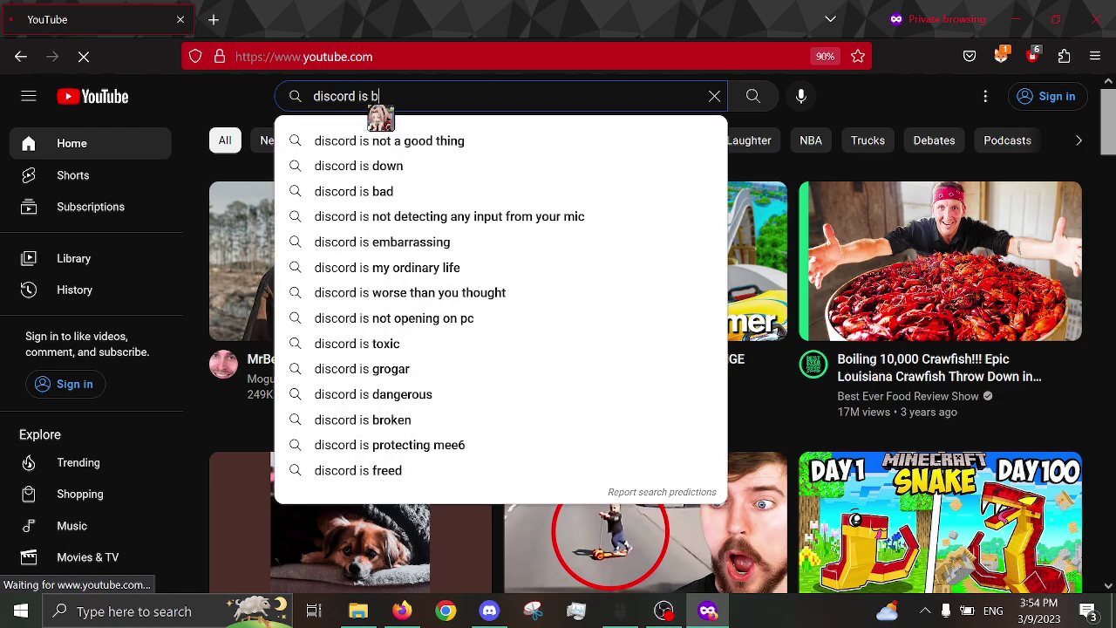
{"action": "key", "text": "BackSpace"}
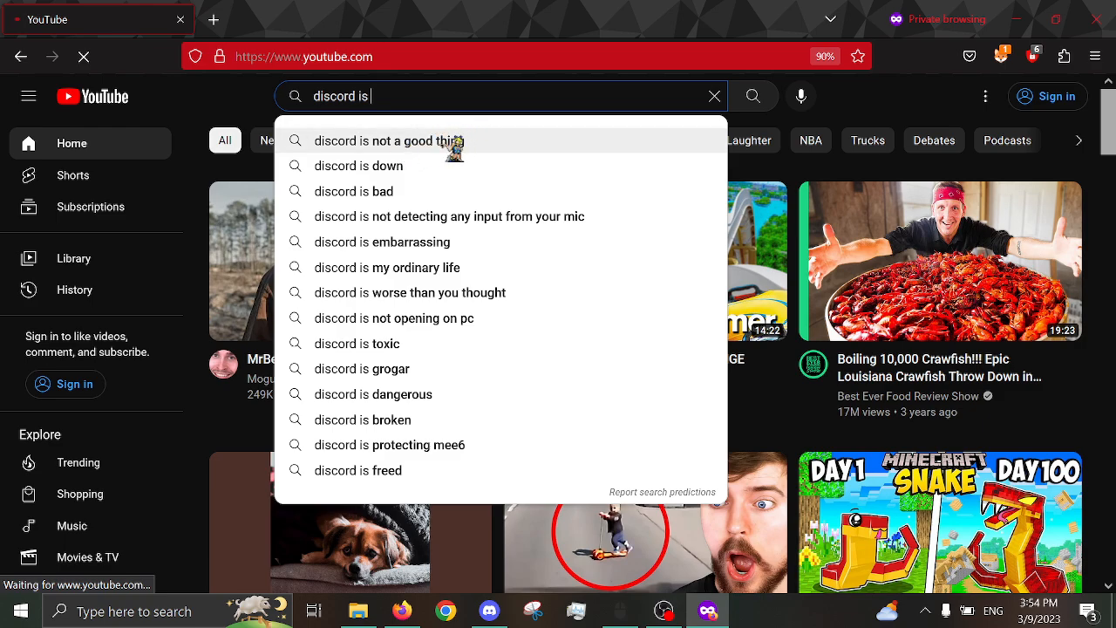
Step: Run the YouTube search for 'discord is bad' from the suggestion dropdown
{"action": "left_click", "coordinate": [416, 191]}
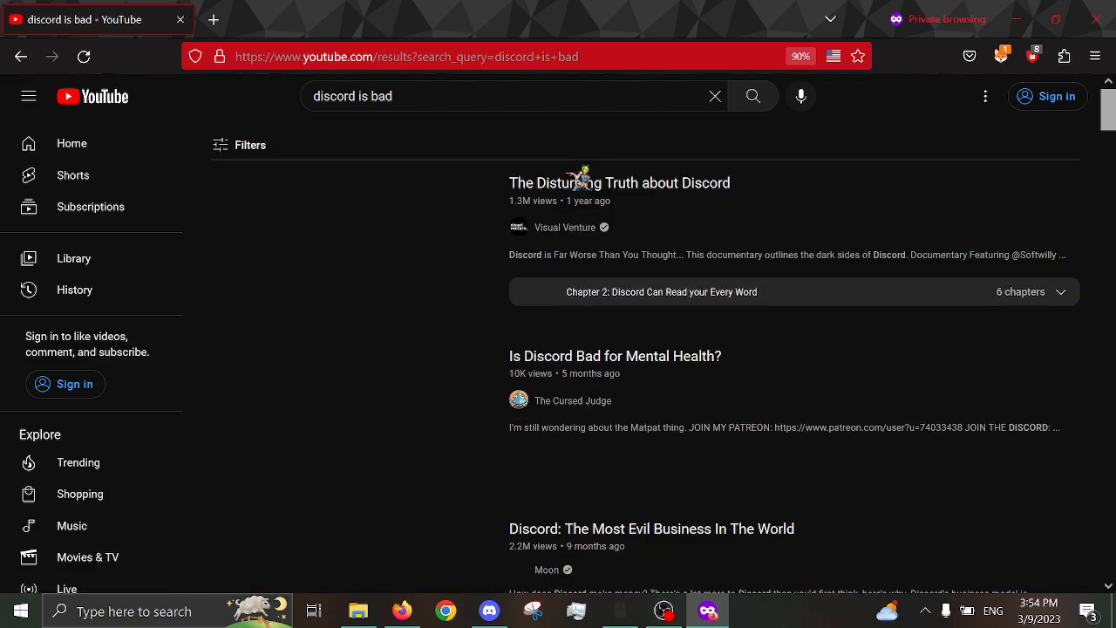
{"action": "scroll", "coordinate": [708, 155], "scroll_direction": "down", "scroll_amount": 3}
{"action": "scroll", "coordinate": [708, 156], "scroll_direction": "down", "scroll_amount": 1}
{"action": "scroll", "coordinate": [785, 192], "scroll_direction": "up", "scroll_amount": 4}
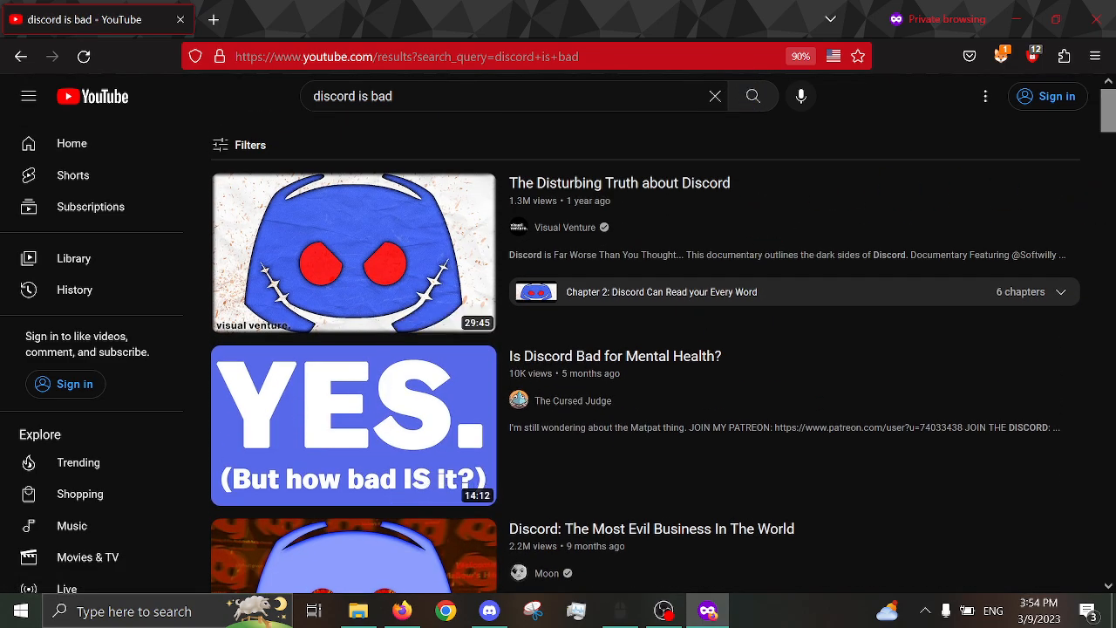
{"action": "scroll", "coordinate": [708, 348], "scroll_direction": "down", "scroll_amount": 1}
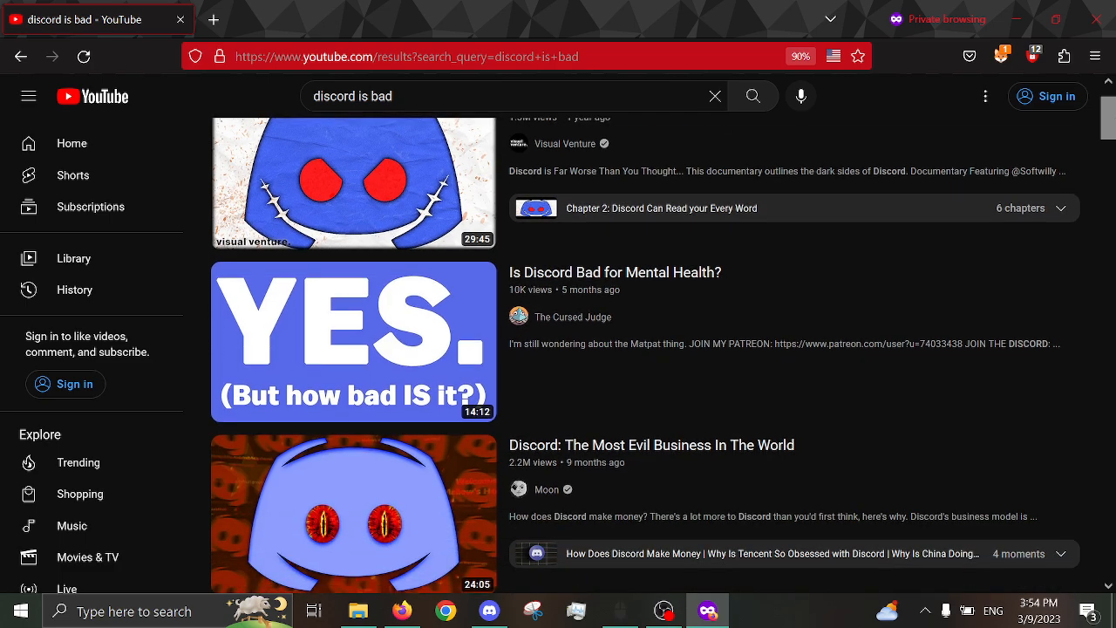
{"action": "scroll", "coordinate": [654, 210], "scroll_direction": "up", "scroll_amount": 1}
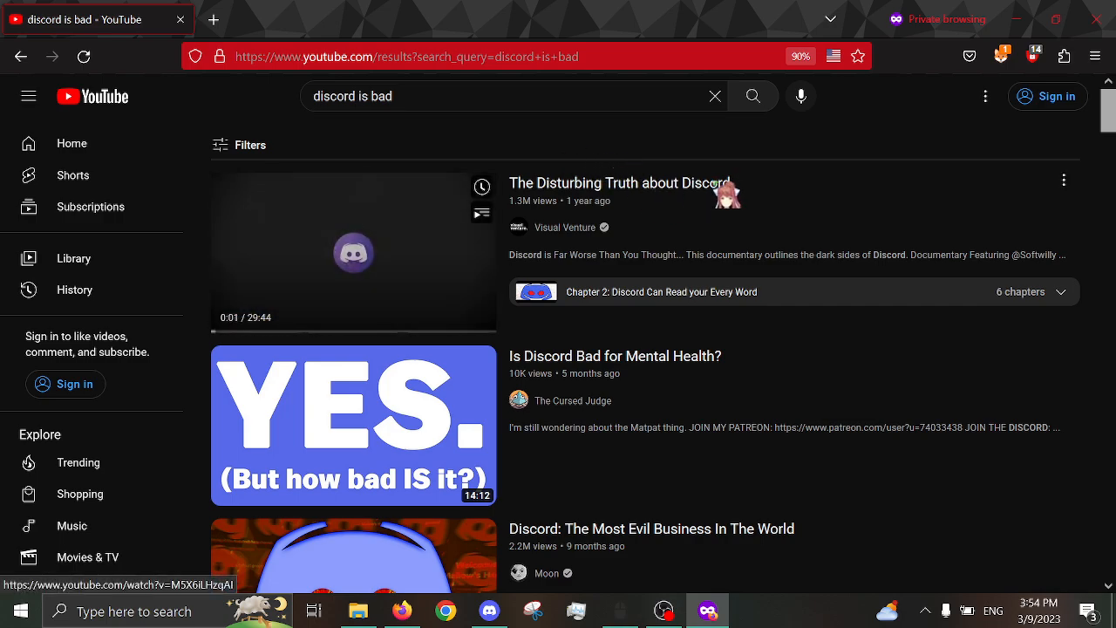
{"action": "scroll", "coordinate": [758, 262], "scroll_direction": "down", "scroll_amount": 1}
{"action": "scroll", "coordinate": [759, 287], "scroll_direction": "down", "scroll_amount": 1}
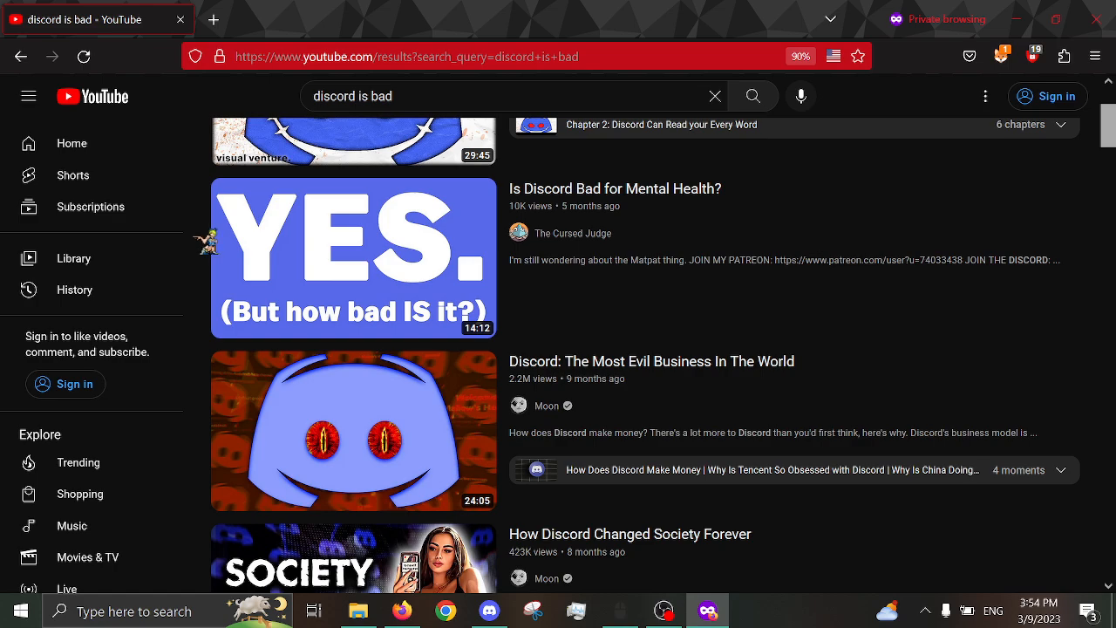
{"action": "scroll", "coordinate": [206, 243], "scroll_direction": "down", "scroll_amount": 1}
{"action": "scroll", "coordinate": [207, 242], "scroll_direction": "down", "scroll_amount": 1}
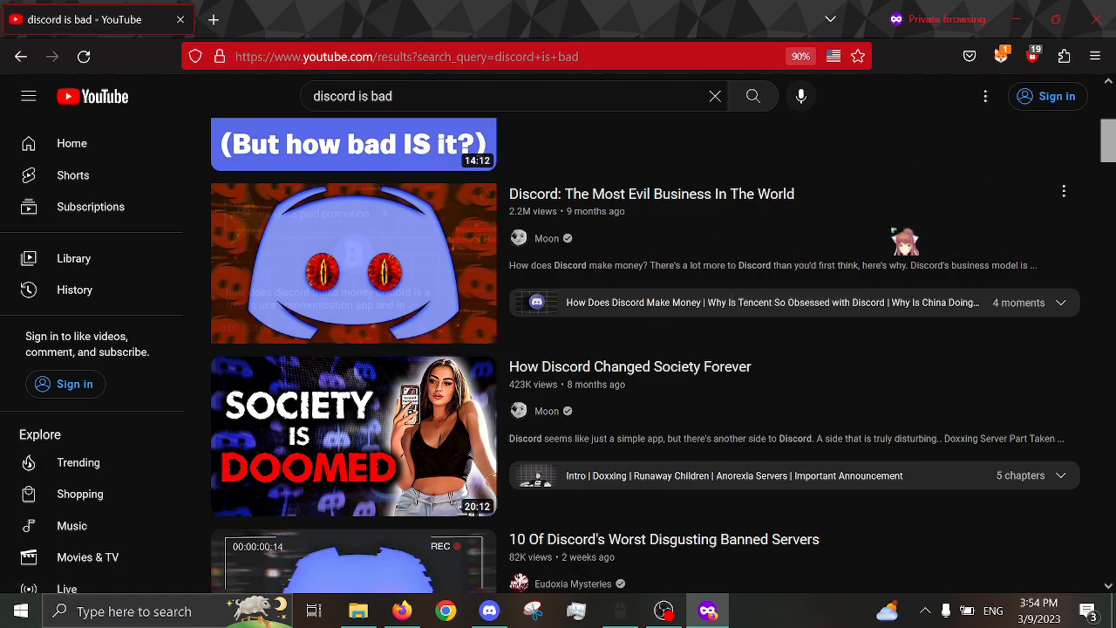
{"action": "scroll", "coordinate": [715, 222], "scroll_direction": "down", "scroll_amount": 1}
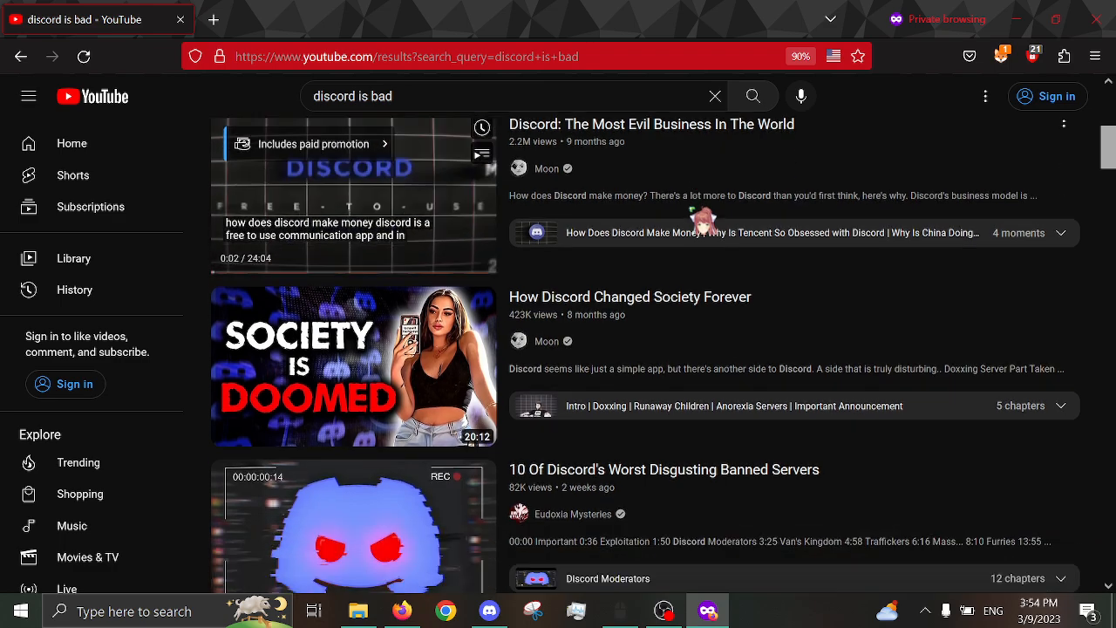
{"action": "scroll", "coordinate": [702, 220], "scroll_direction": "down", "scroll_amount": 1}
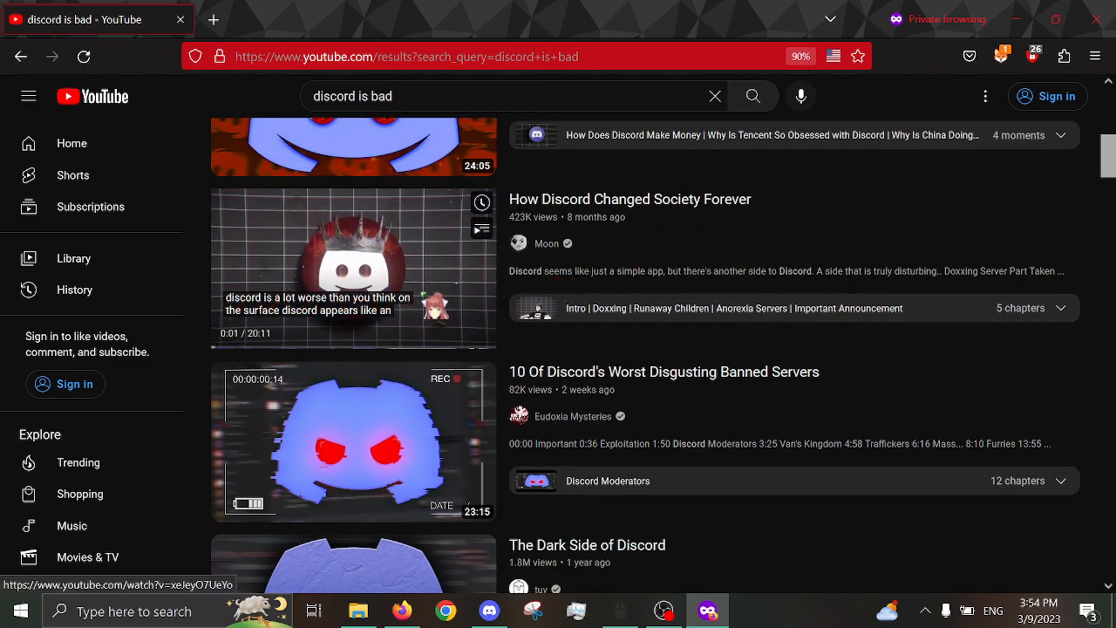
{"action": "scroll", "coordinate": [209, 295], "scroll_direction": "down", "scroll_amount": 2}
{"action": "scroll", "coordinate": [209, 295], "scroll_direction": "down", "scroll_amount": 2}
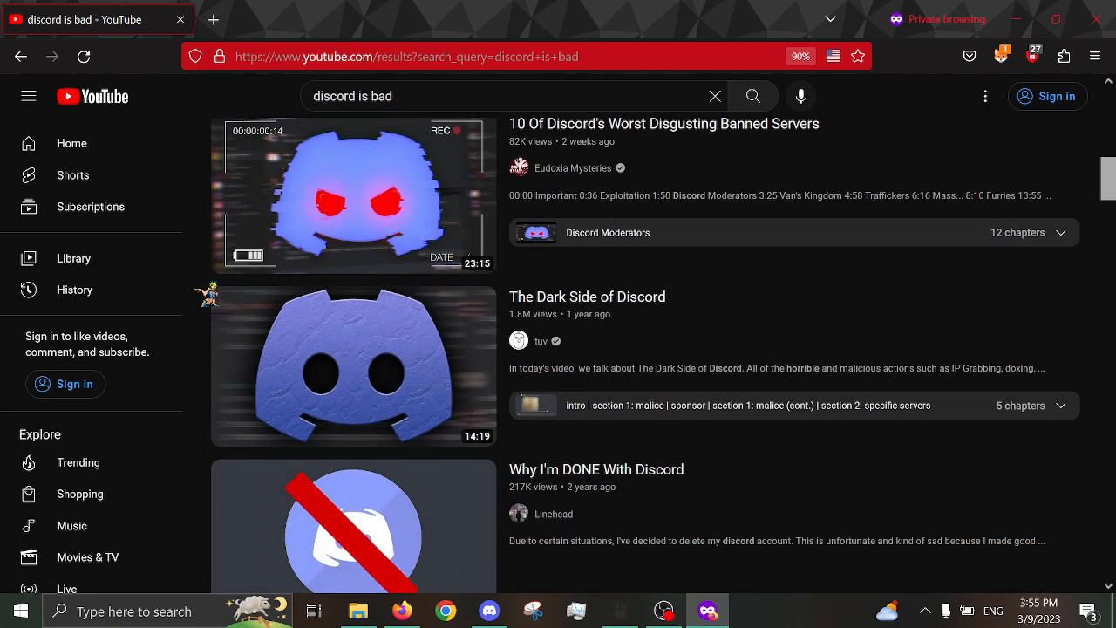
{"action": "scroll", "coordinate": [209, 294], "scroll_direction": "up", "scroll_amount": 2}
{"action": "scroll", "coordinate": [209, 295], "scroll_direction": "up", "scroll_amount": 2}
{"action": "scroll", "coordinate": [210, 295], "scroll_direction": "up", "scroll_amount": 2}
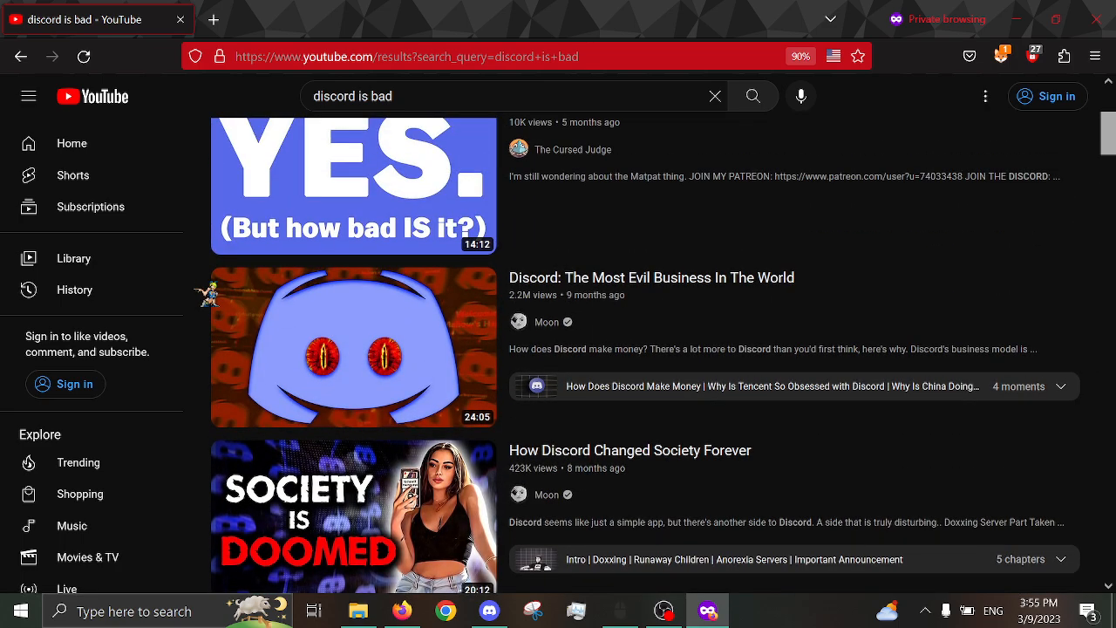
{"action": "scroll", "coordinate": [209, 295], "scroll_direction": "up", "scroll_amount": 1}
{"action": "scroll", "coordinate": [209, 294], "scroll_direction": "down", "scroll_amount": 2}
{"action": "scroll", "coordinate": [209, 295], "scroll_direction": "down", "scroll_amount": 1}
{"action": "scroll", "coordinate": [210, 295], "scroll_direction": "up", "scroll_amount": 5}
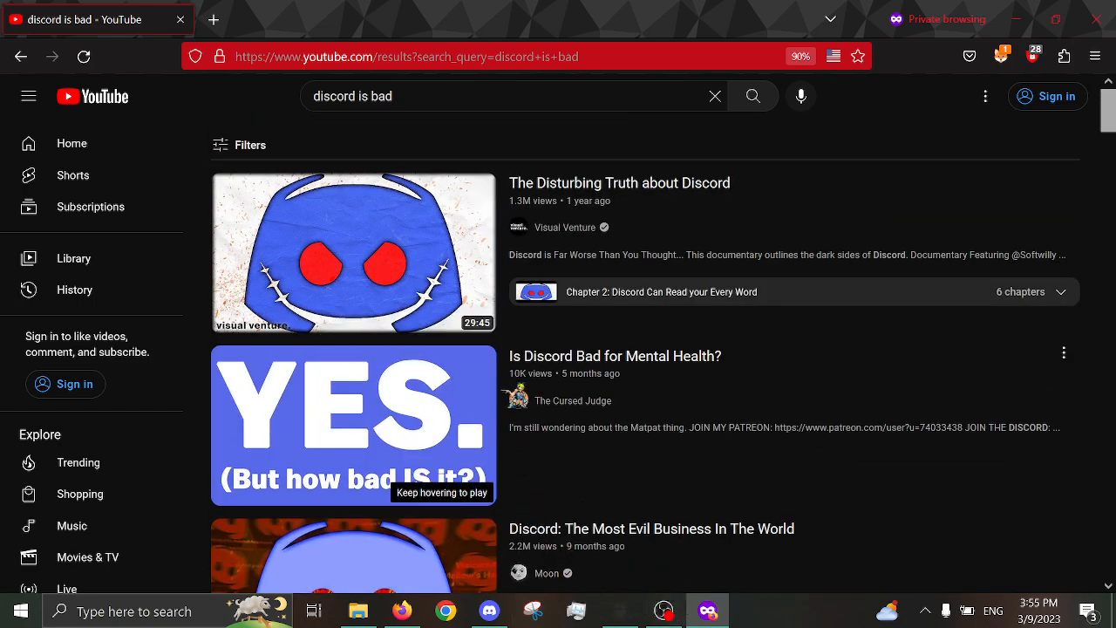
Step: Close the private Firefox window and view the member's profile card back in Discord
{"action": "left_click", "coordinate": [1096, 19]}
{"action": "left_click", "coordinate": [493, 610]}
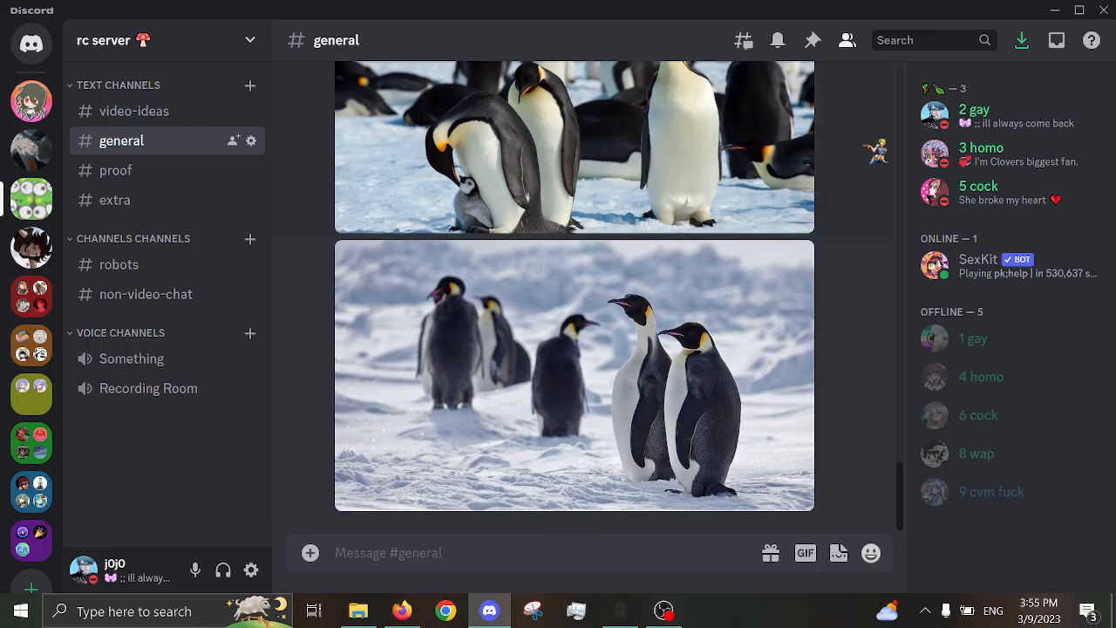
{"action": "left_click", "coordinate": [975, 113]}
{"action": "type", "text": "this is me! hi"}
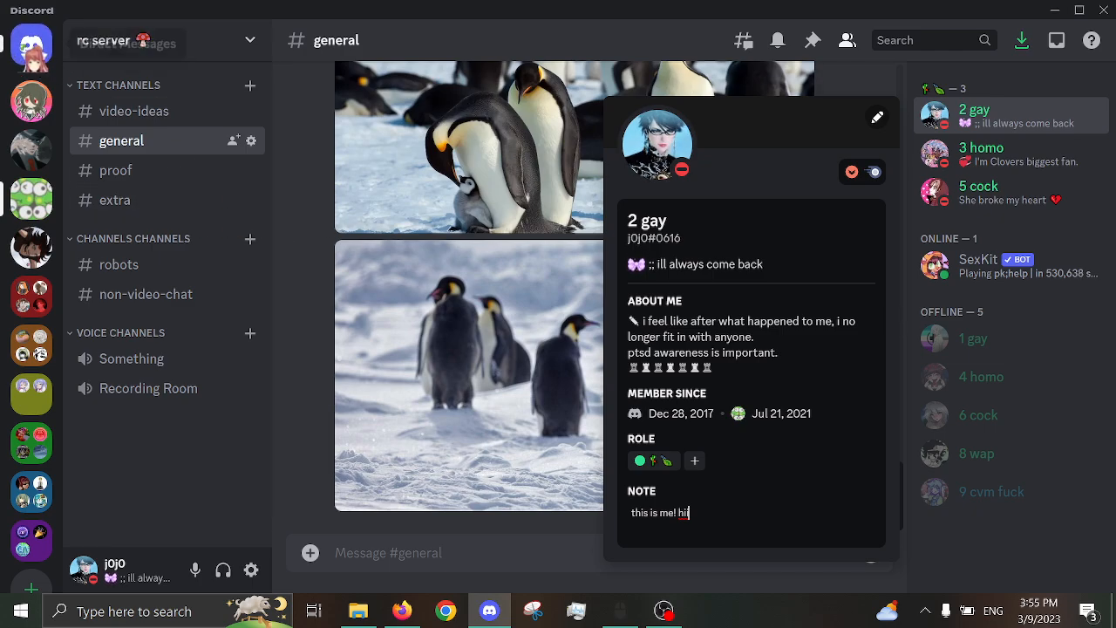
Step: Look over the Home friends list in the All and Online views
{"action": "left_click", "coordinate": [32, 43]}
{"action": "left_click", "coordinate": [471, 40]}
{"action": "scroll", "coordinate": [480, 192], "scroll_direction": "down", "scroll_amount": 1}
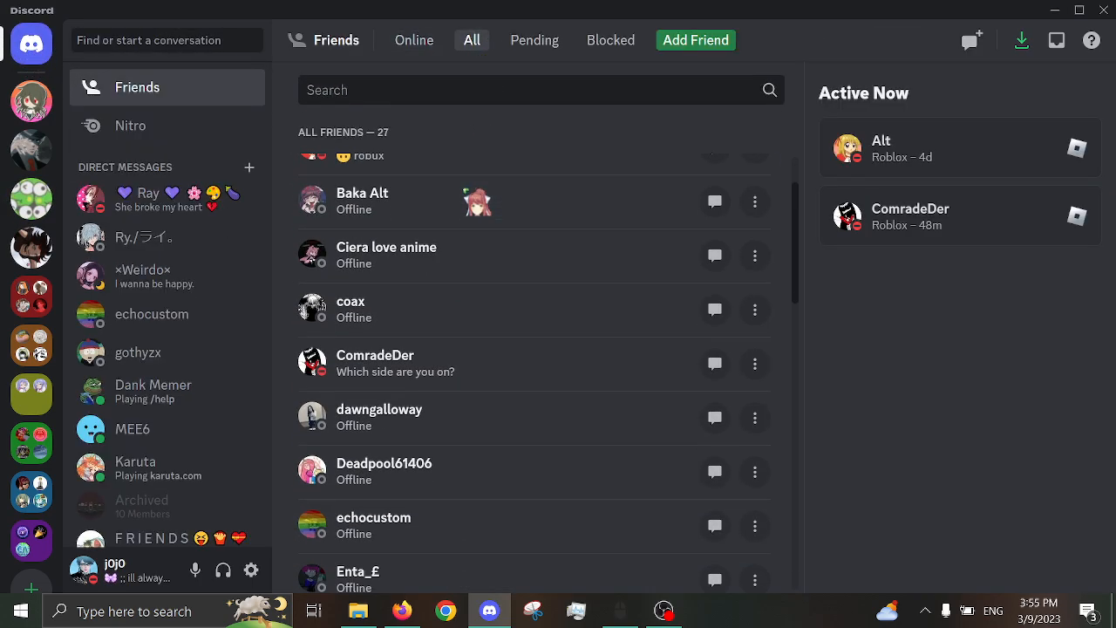
{"action": "scroll", "coordinate": [436, 175], "scroll_direction": "up", "scroll_amount": 1}
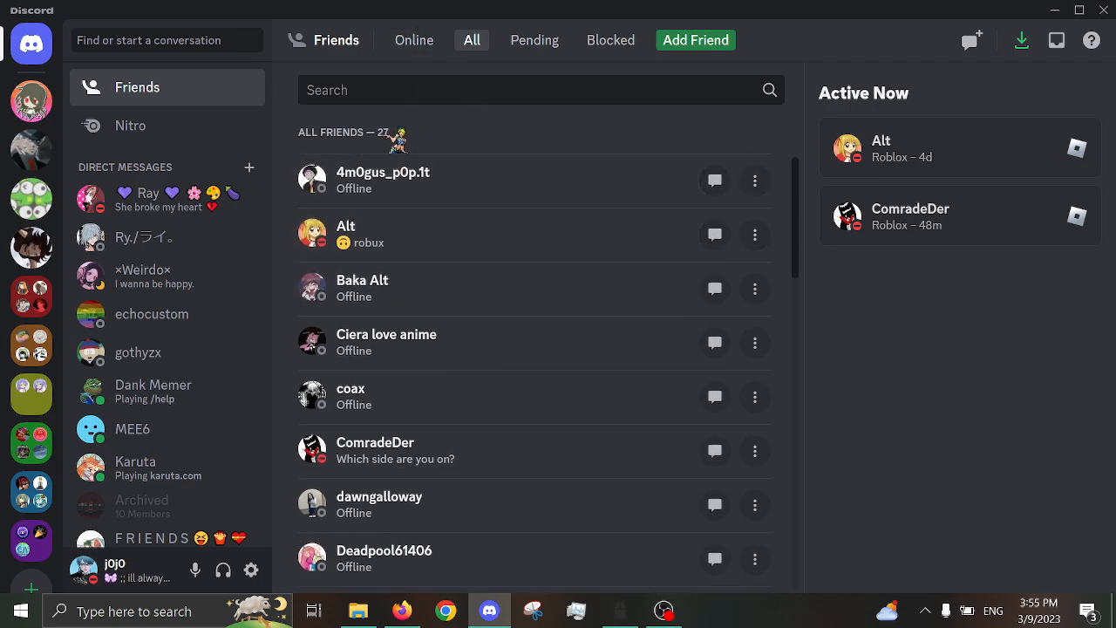
{"action": "scroll", "coordinate": [400, 174], "scroll_direction": "down", "scroll_amount": 5}
{"action": "scroll", "coordinate": [400, 174], "scroll_direction": "down", "scroll_amount": 5}
{"action": "scroll", "coordinate": [399, 180], "scroll_direction": "down", "scroll_amount": 5}
{"action": "scroll", "coordinate": [399, 180], "scroll_direction": "down", "scroll_amount": 2}
{"action": "scroll", "coordinate": [399, 180], "scroll_direction": "up", "scroll_amount": 5}
{"action": "scroll", "coordinate": [399, 174], "scroll_direction": "up", "scroll_amount": 5}
{"action": "scroll", "coordinate": [405, 157], "scroll_direction": "up", "scroll_amount": 2}
{"action": "left_click", "coordinate": [414, 40]}
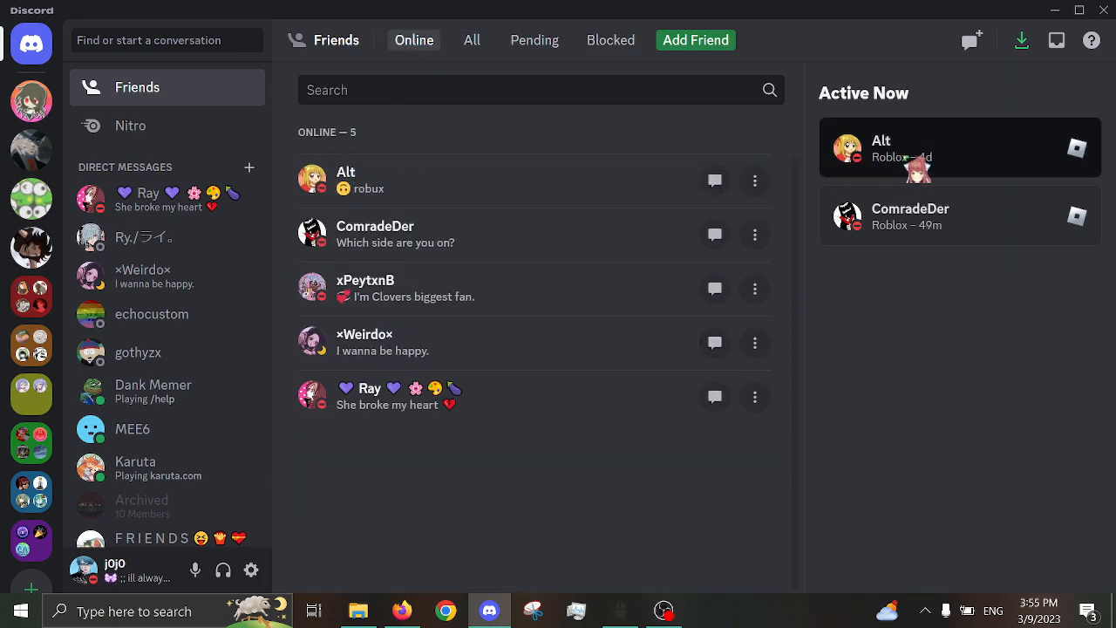
Step: View the first online friend's profile, close it and return to the rc server #general
{"action": "right_click", "coordinate": [440, 187]}
{"action": "left_click", "coordinate": [456, 194]}
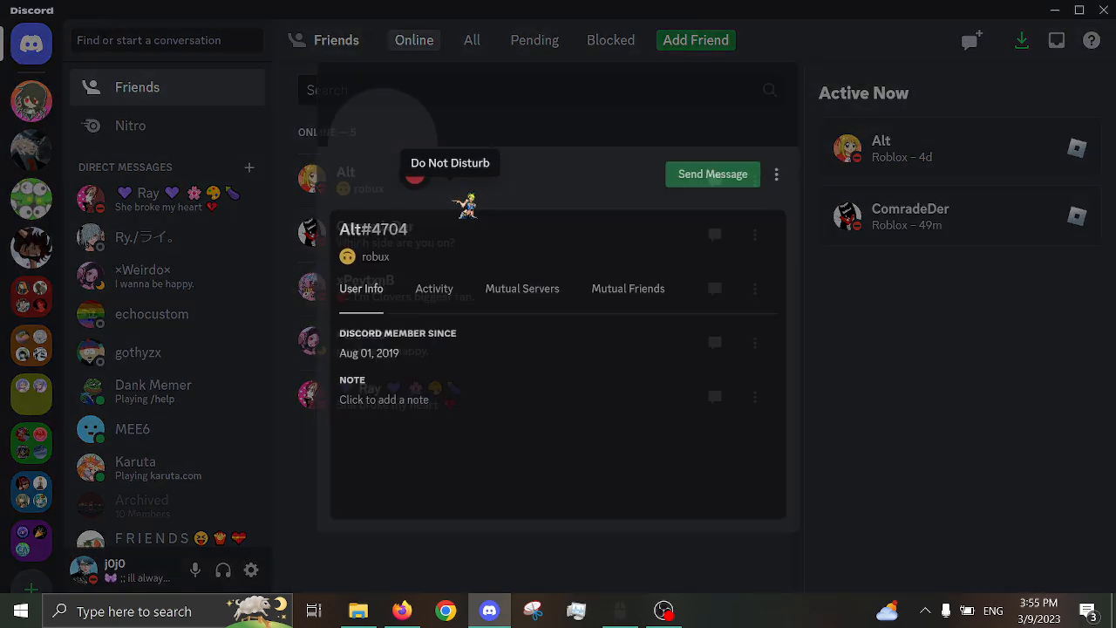
{"action": "left_click", "coordinate": [285, 384]}
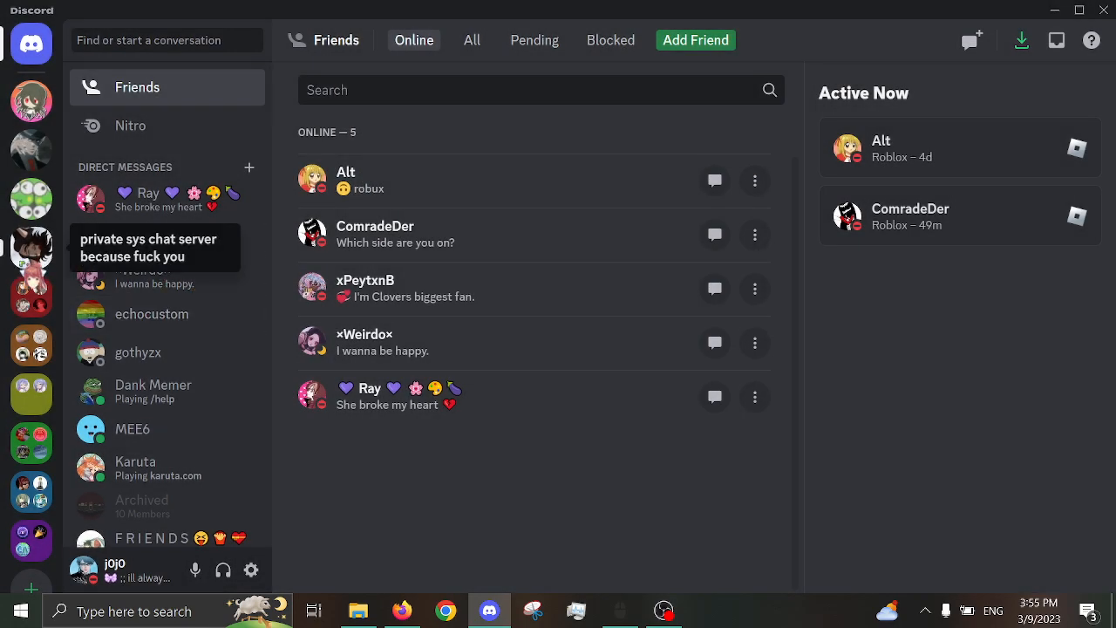
{"action": "left_click", "coordinate": [31, 199]}
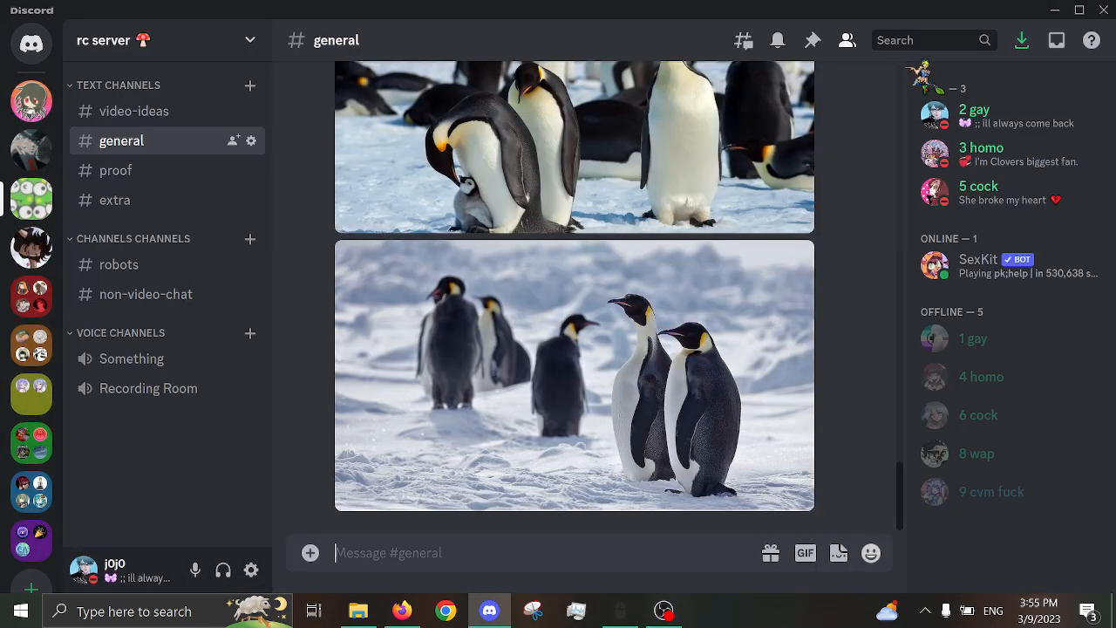
{"action": "left_click", "coordinate": [967, 109]}
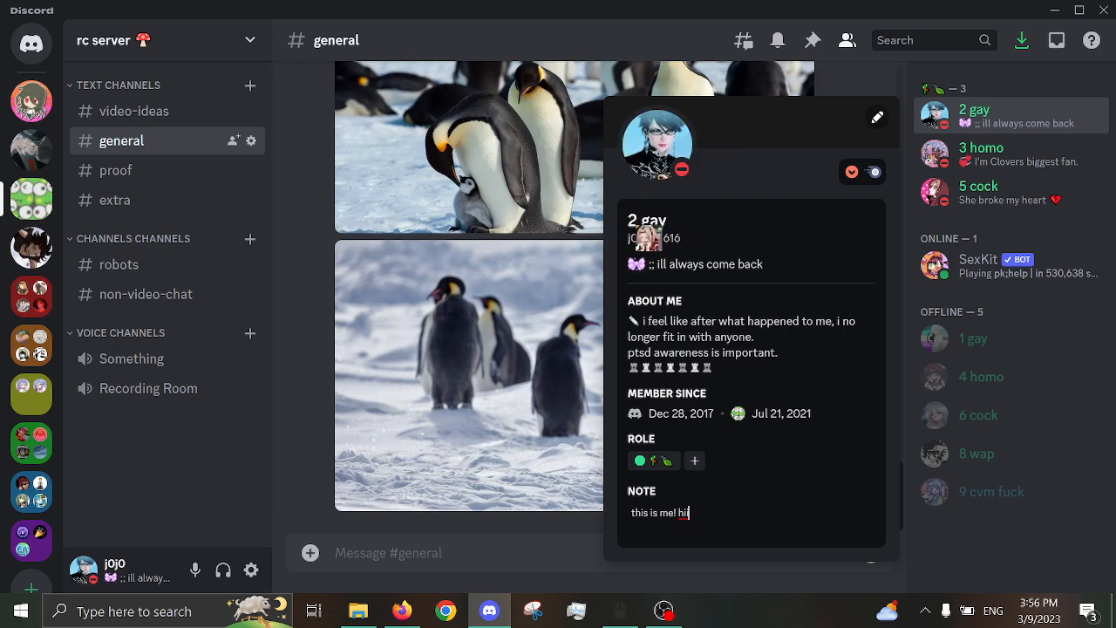
{"action": "mouse_move", "coordinate": [852, 171]}
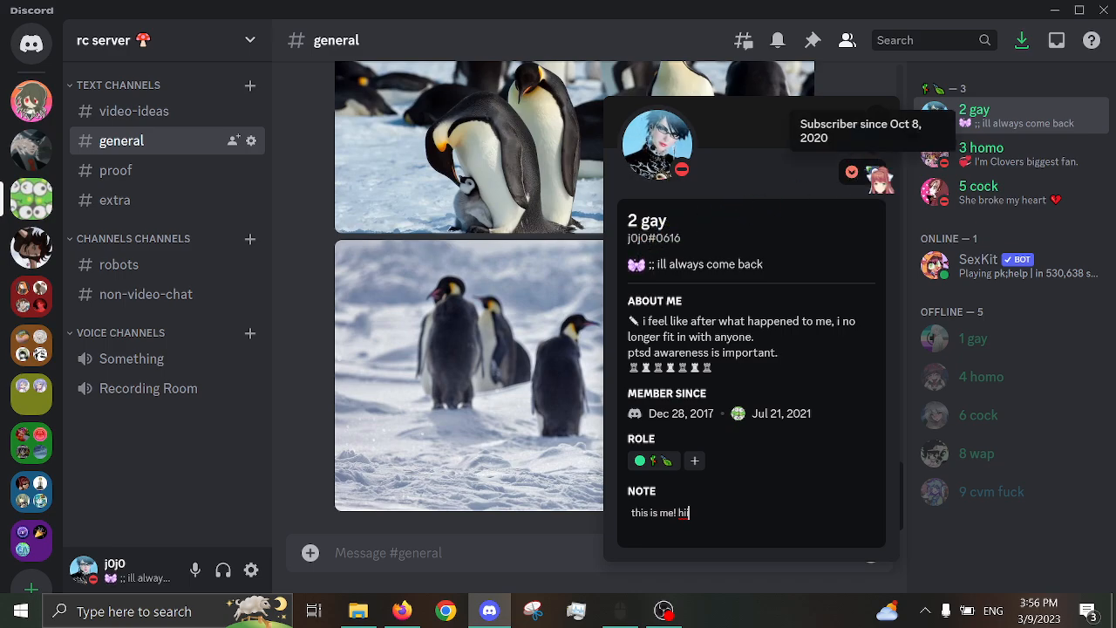
{"action": "left_click", "coordinate": [312, 458]}
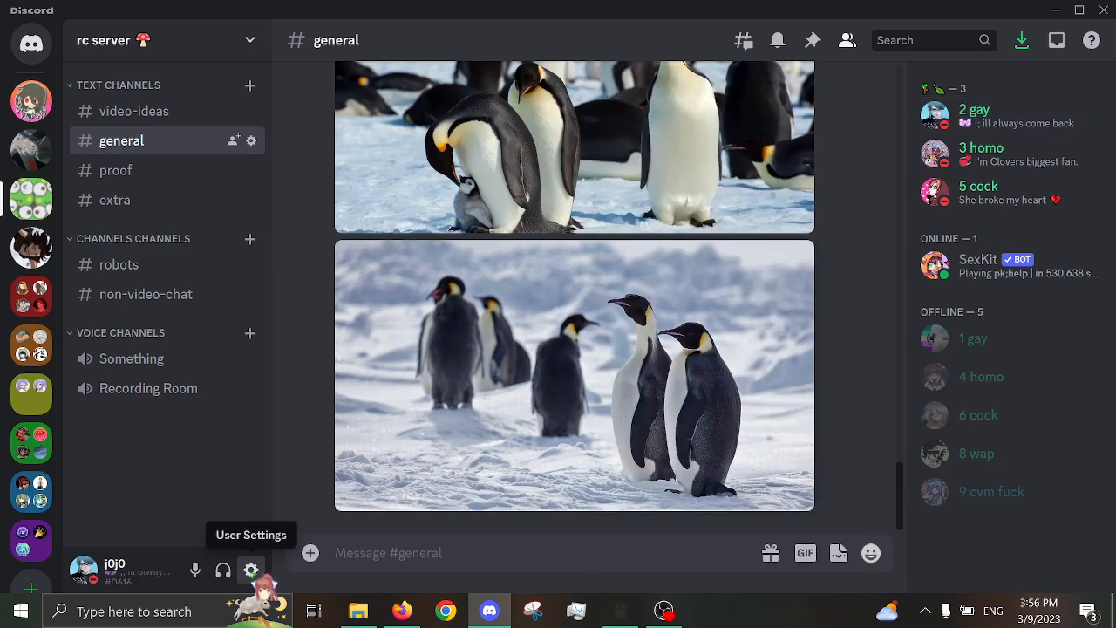
Step: Enter User Settings, briefly checking the OBS recording via the taskbar in between
{"action": "left_click", "coordinate": [251, 570]}
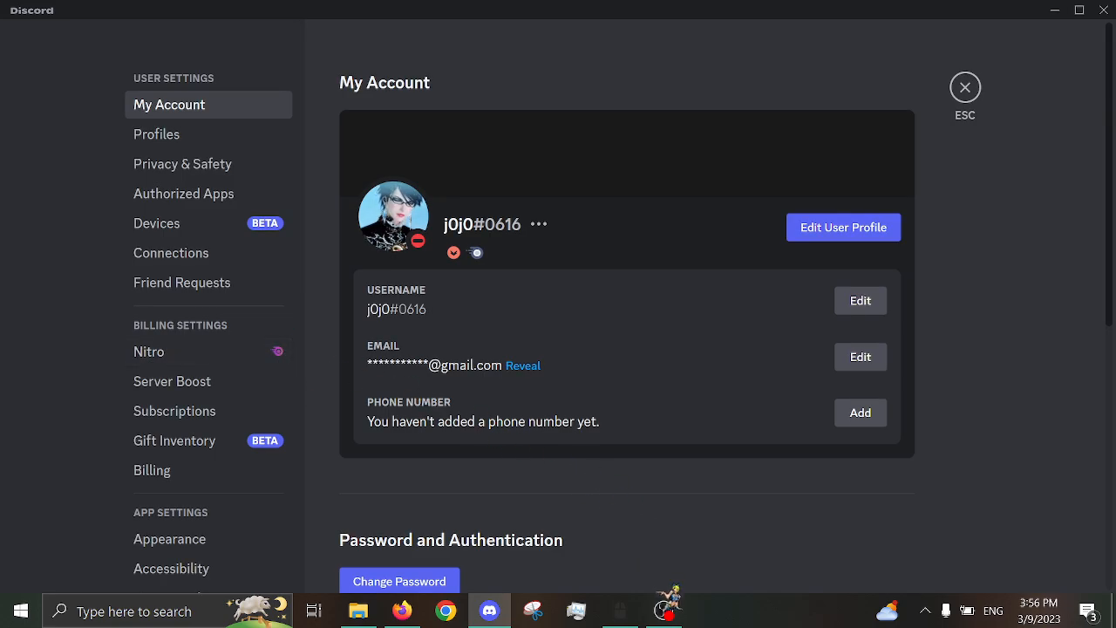
{"action": "mouse_move", "coordinate": [664, 611]}
{"action": "left_click", "coordinate": [672, 534]}
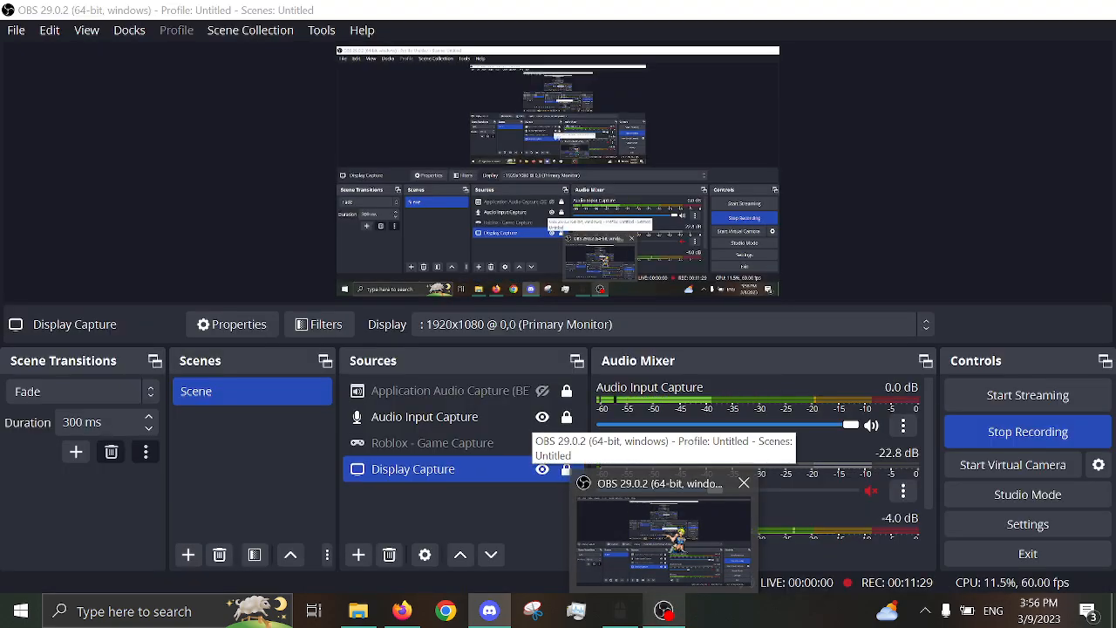
{"action": "left_click", "coordinate": [667, 536]}
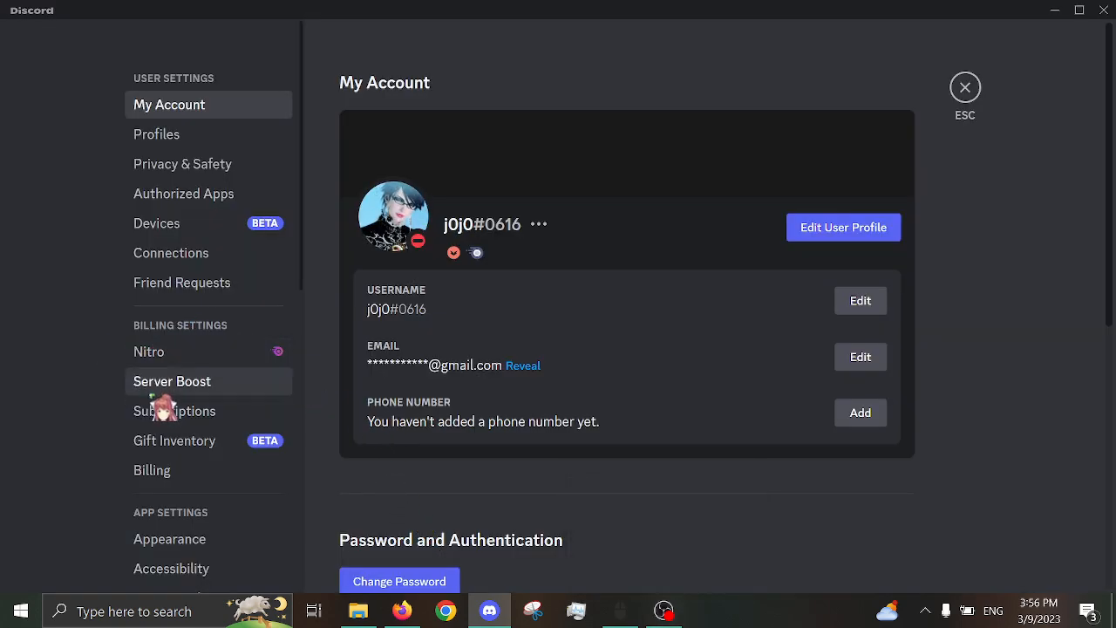
Step: Show the Server Boost page from the settings sidebar
{"action": "left_click", "coordinate": [164, 384]}
{"action": "scroll", "coordinate": [453, 344], "scroll_direction": "down", "scroll_amount": 3}
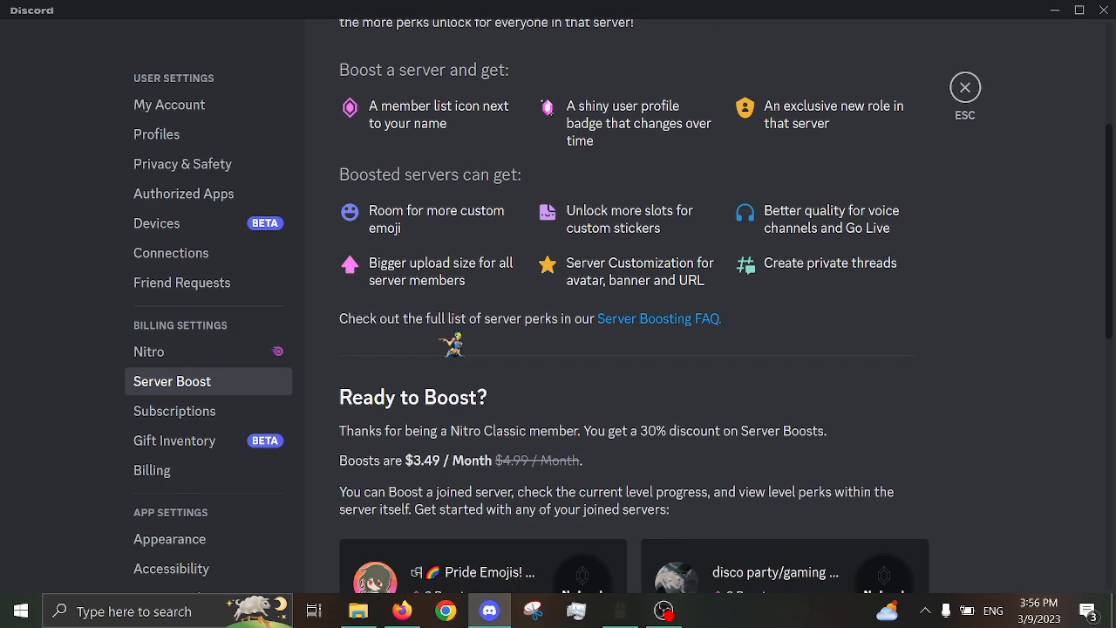
{"action": "scroll", "coordinate": [453, 344], "scroll_direction": "down", "scroll_amount": 3}
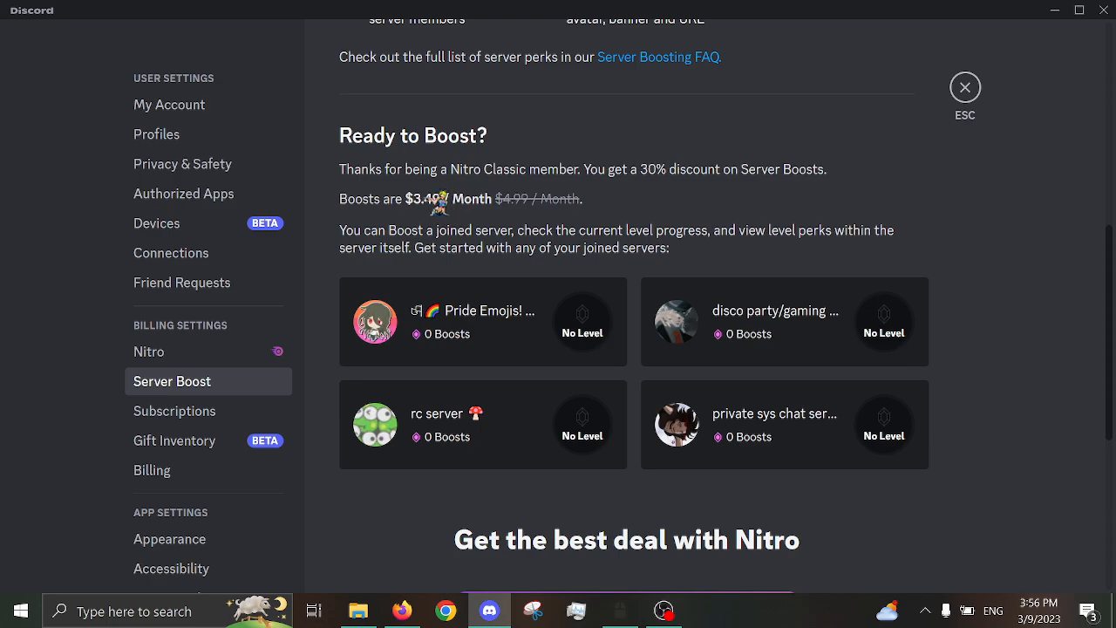
{"action": "scroll", "coordinate": [436, 202], "scroll_direction": "down", "scroll_amount": 4}
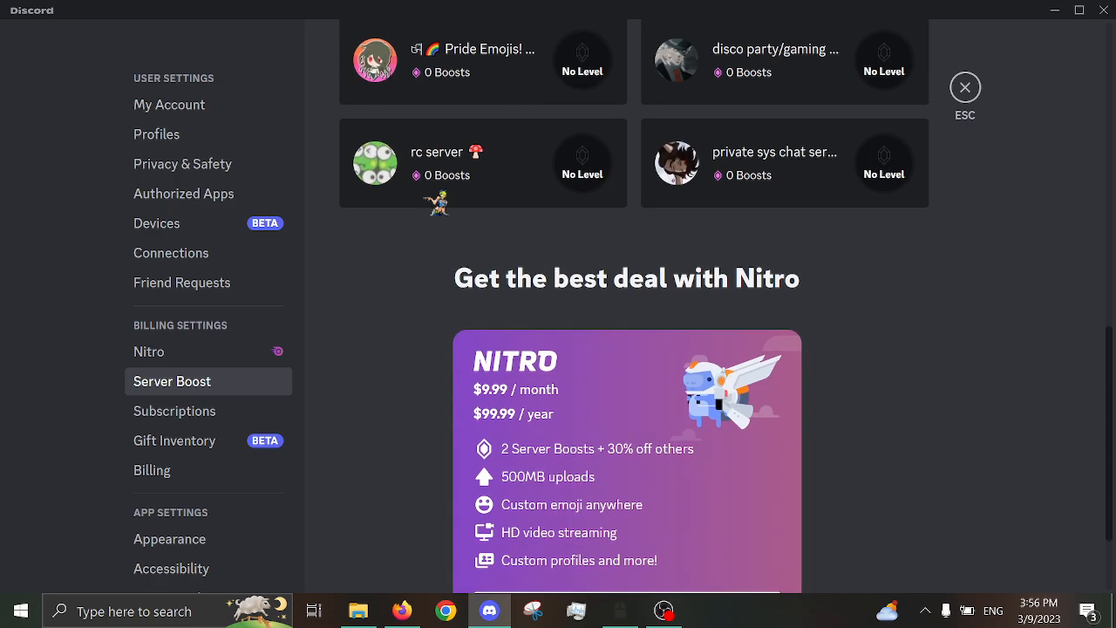
{"action": "scroll", "coordinate": [436, 203], "scroll_direction": "up", "scroll_amount": 3}
{"action": "scroll", "coordinate": [436, 202], "scroll_direction": "up", "scroll_amount": 1}
{"action": "scroll", "coordinate": [435, 202], "scroll_direction": "down", "scroll_amount": 5}
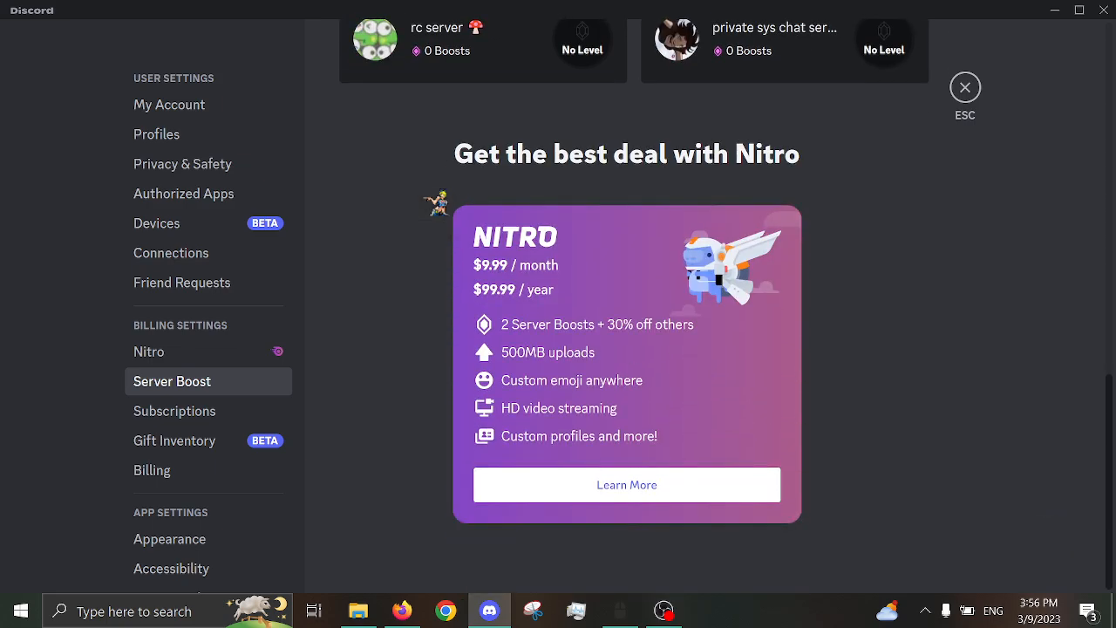
{"action": "scroll", "coordinate": [436, 203], "scroll_direction": "up", "scroll_amount": 3}
{"action": "scroll", "coordinate": [436, 202], "scroll_direction": "up", "scroll_amount": 3}
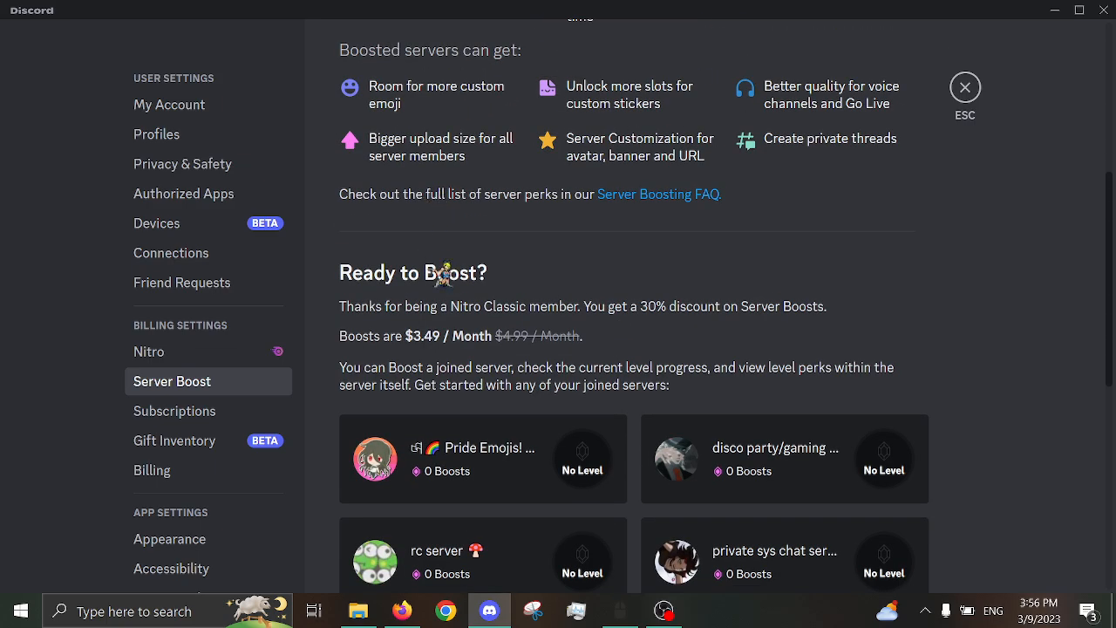
{"action": "scroll", "coordinate": [445, 273], "scroll_direction": "up", "scroll_amount": 3}
{"action": "scroll", "coordinate": [445, 273], "scroll_direction": "up", "scroll_amount": 3}
{"action": "scroll", "coordinate": [443, 274], "scroll_direction": "up", "scroll_amount": 1}
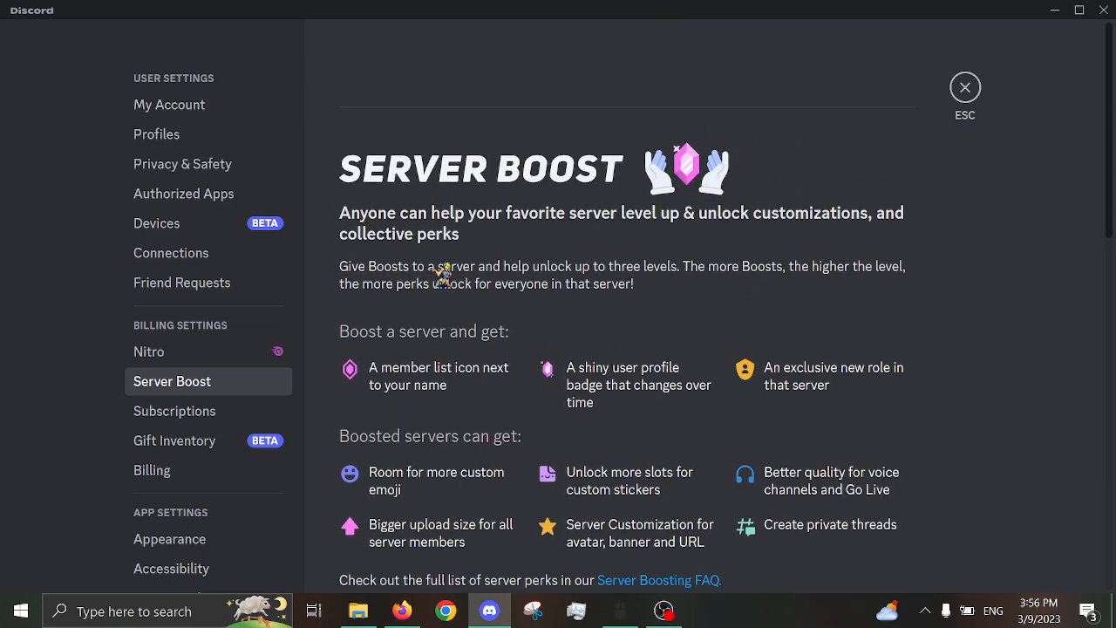
{"action": "scroll", "coordinate": [453, 384], "scroll_direction": "down", "scroll_amount": 3}
{"action": "scroll", "coordinate": [455, 388], "scroll_direction": "down", "scroll_amount": 3}
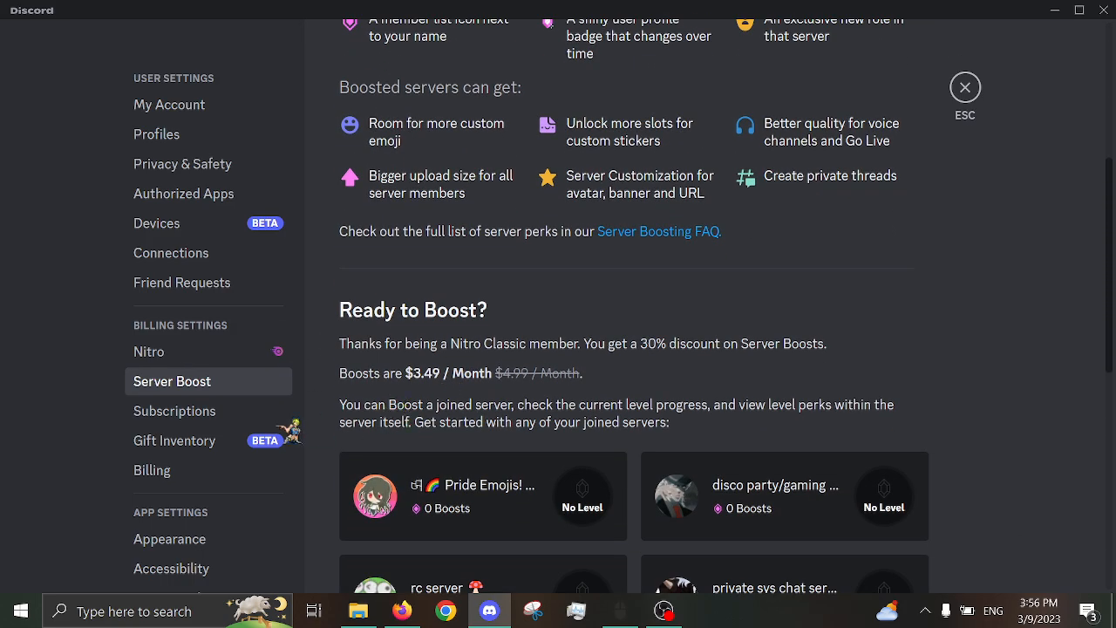
{"action": "left_click", "coordinate": [252, 353]}
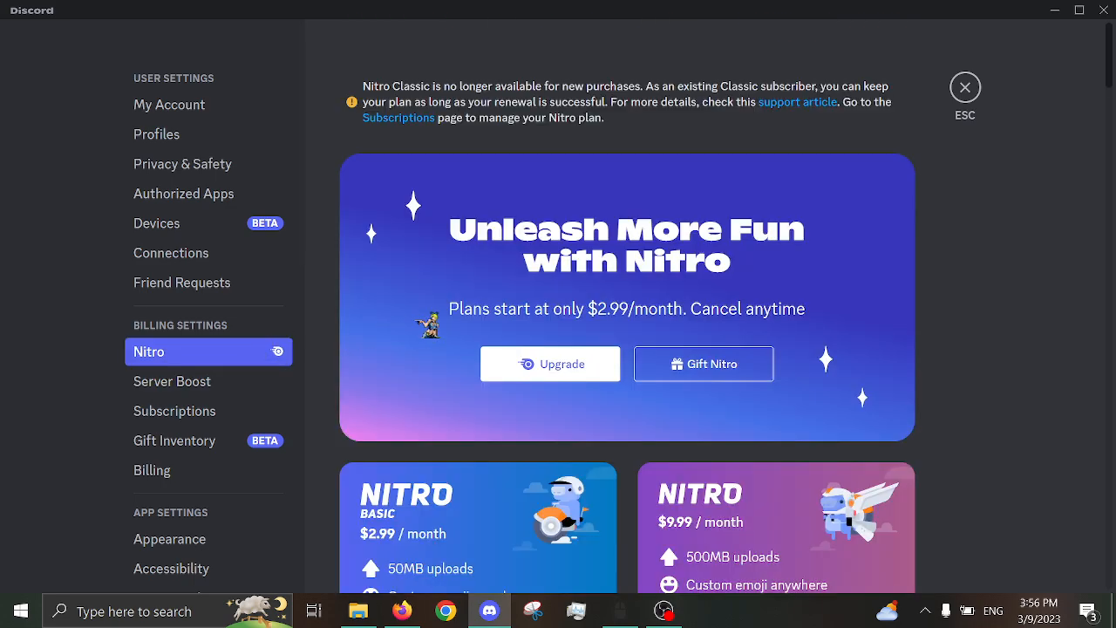
{"action": "scroll", "coordinate": [428, 327], "scroll_direction": "down", "scroll_amount": 3}
{"action": "scroll", "coordinate": [427, 327], "scroll_direction": "down", "scroll_amount": 3}
{"action": "scroll", "coordinate": [428, 327], "scroll_direction": "down", "scroll_amount": 4}
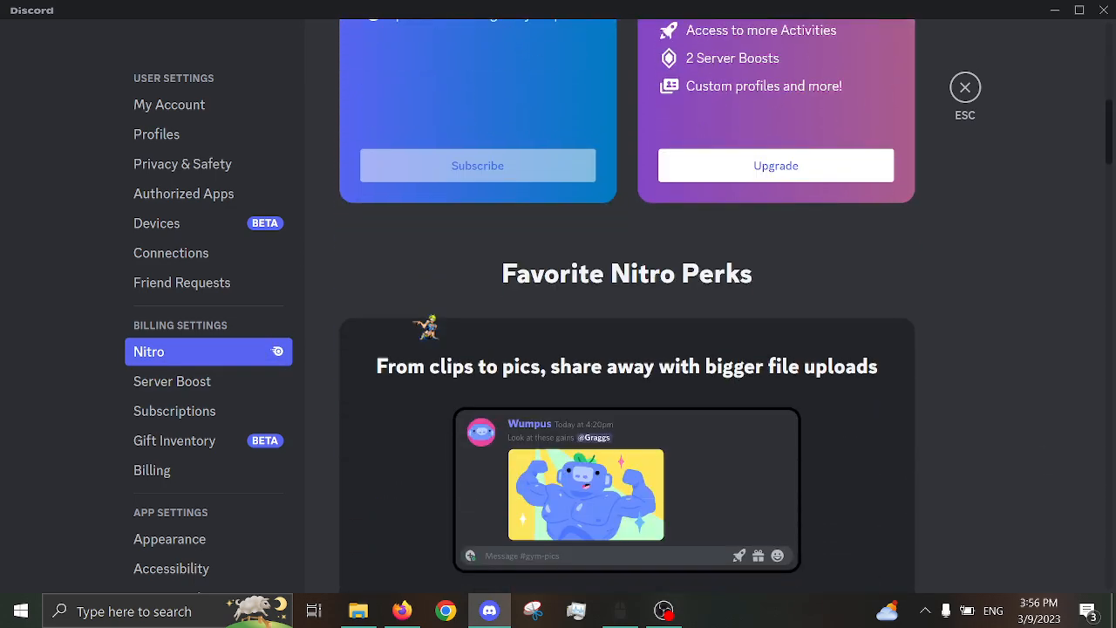
{"action": "scroll", "coordinate": [428, 327], "scroll_direction": "down", "scroll_amount": 3}
{"action": "scroll", "coordinate": [988, 201], "scroll_direction": "up", "scroll_amount": 2}
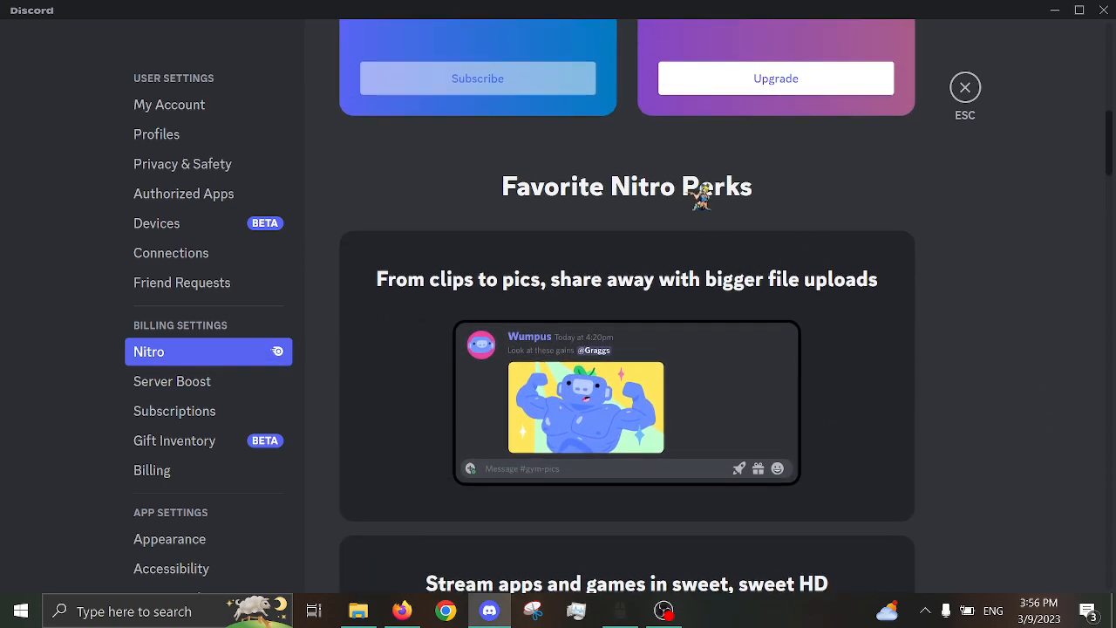
{"action": "scroll", "coordinate": [822, 191], "scroll_direction": "up", "scroll_amount": 1}
{"action": "scroll", "coordinate": [1014, 287], "scroll_direction": "down", "scroll_amount": 2}
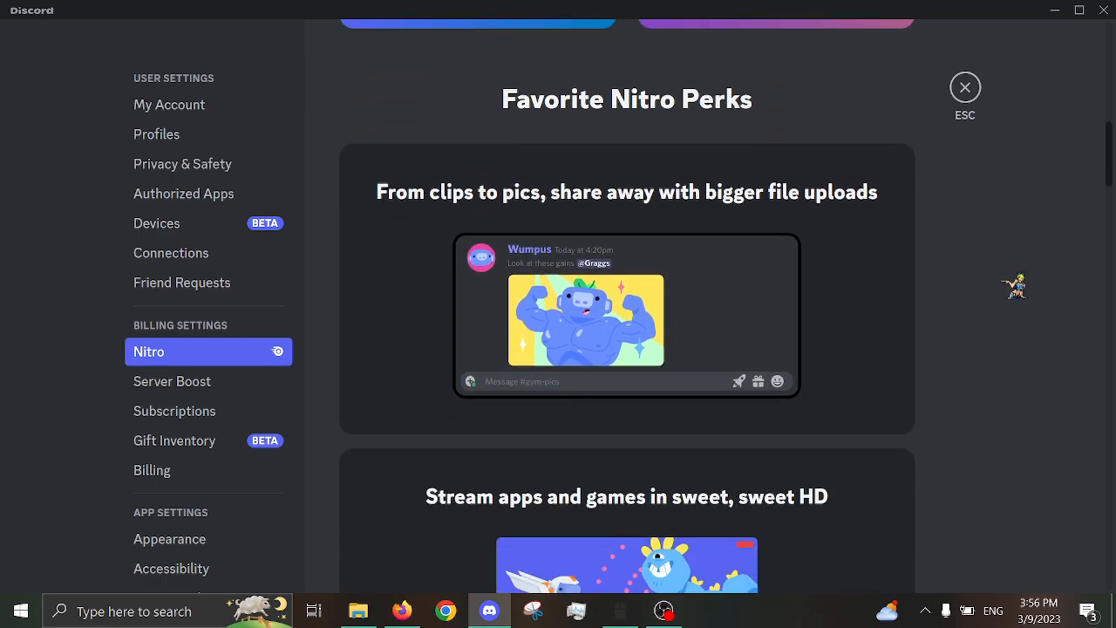
{"action": "scroll", "coordinate": [613, 353], "scroll_direction": "up", "scroll_amount": 4}
{"action": "scroll", "coordinate": [613, 353], "scroll_direction": "down", "scroll_amount": 2}
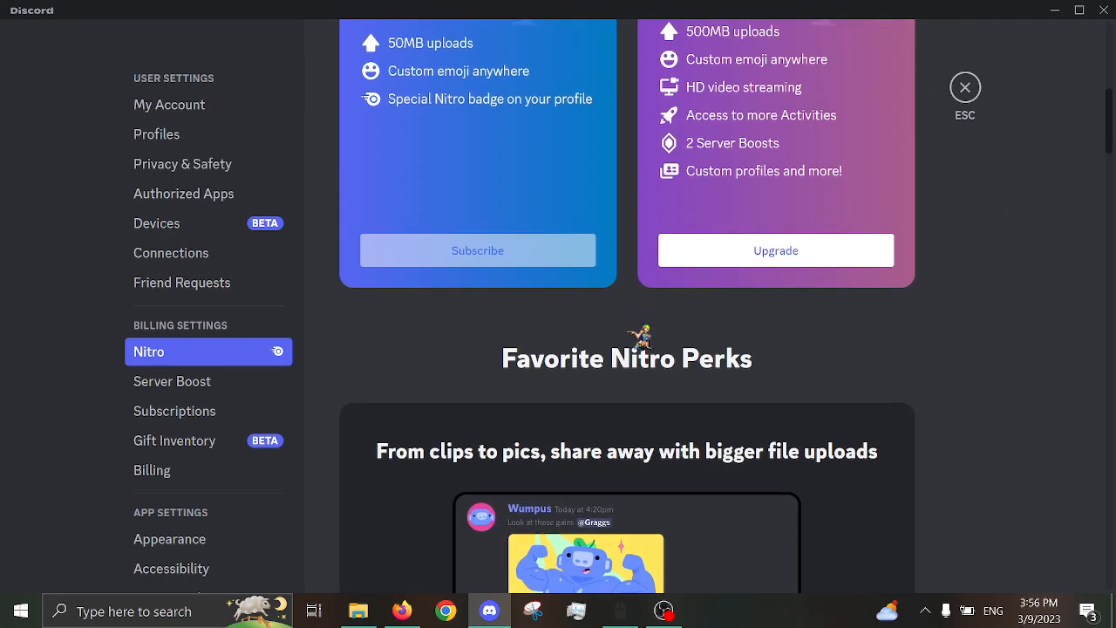
{"action": "scroll", "coordinate": [640, 330], "scroll_direction": "down", "scroll_amount": 5}
{"action": "scroll", "coordinate": [641, 336], "scroll_direction": "down", "scroll_amount": 4}
{"action": "scroll", "coordinate": [641, 336], "scroll_direction": "down", "scroll_amount": 3}
{"action": "scroll", "coordinate": [641, 336], "scroll_direction": "up", "scroll_amount": 3}
{"action": "scroll", "coordinate": [641, 336], "scroll_direction": "up", "scroll_amount": 6}
{"action": "scroll", "coordinate": [641, 336], "scroll_direction": "up", "scroll_amount": 5}
{"action": "scroll", "coordinate": [641, 336], "scroll_direction": "up", "scroll_amount": 4}
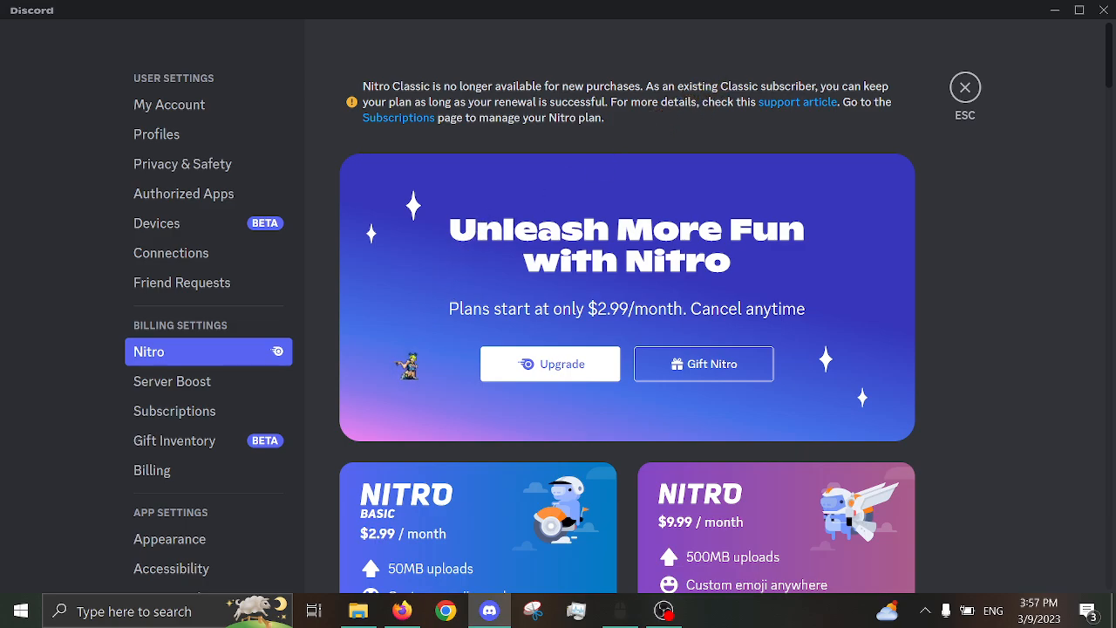
{"action": "scroll", "coordinate": [319, 301], "scroll_direction": "down", "scroll_amount": 5}
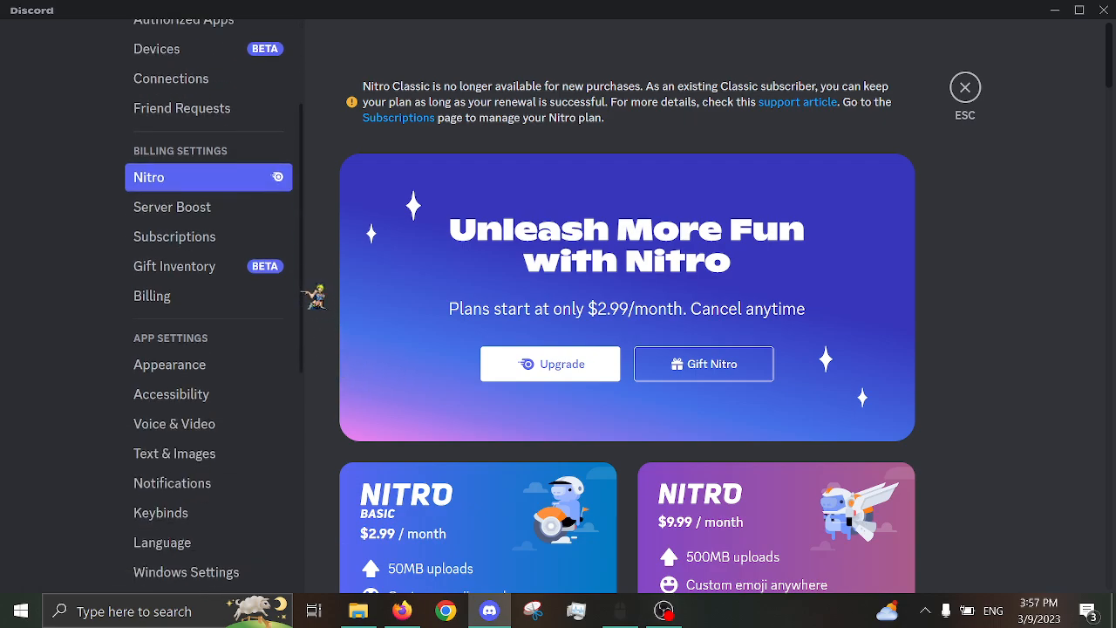
{"action": "scroll", "coordinate": [318, 301], "scroll_direction": "down", "scroll_amount": 5}
{"action": "scroll", "coordinate": [319, 301], "scroll_direction": "up", "scroll_amount": 5}
{"action": "scroll", "coordinate": [318, 301], "scroll_direction": "up", "scroll_amount": 5}
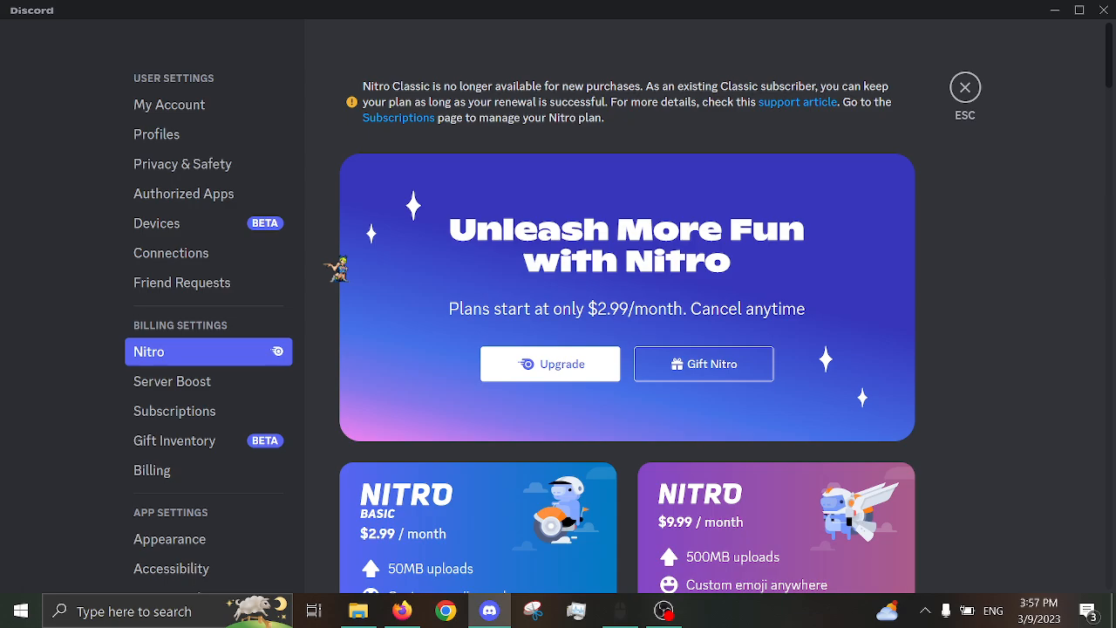
{"action": "scroll", "coordinate": [327, 331], "scroll_direction": "down", "scroll_amount": 2}
{"action": "scroll", "coordinate": [355, 316], "scroll_direction": "up", "scroll_amount": 2}
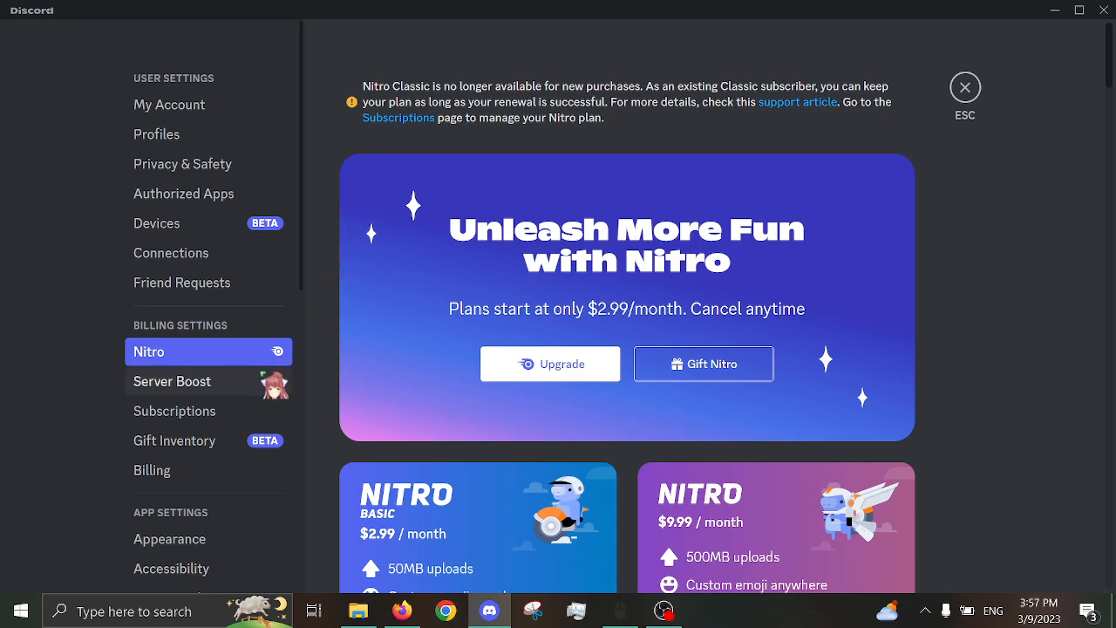
Step: Show current Subscriptions and start cancelling Nitro Classic from its banner
{"action": "left_click", "coordinate": [235, 412]}
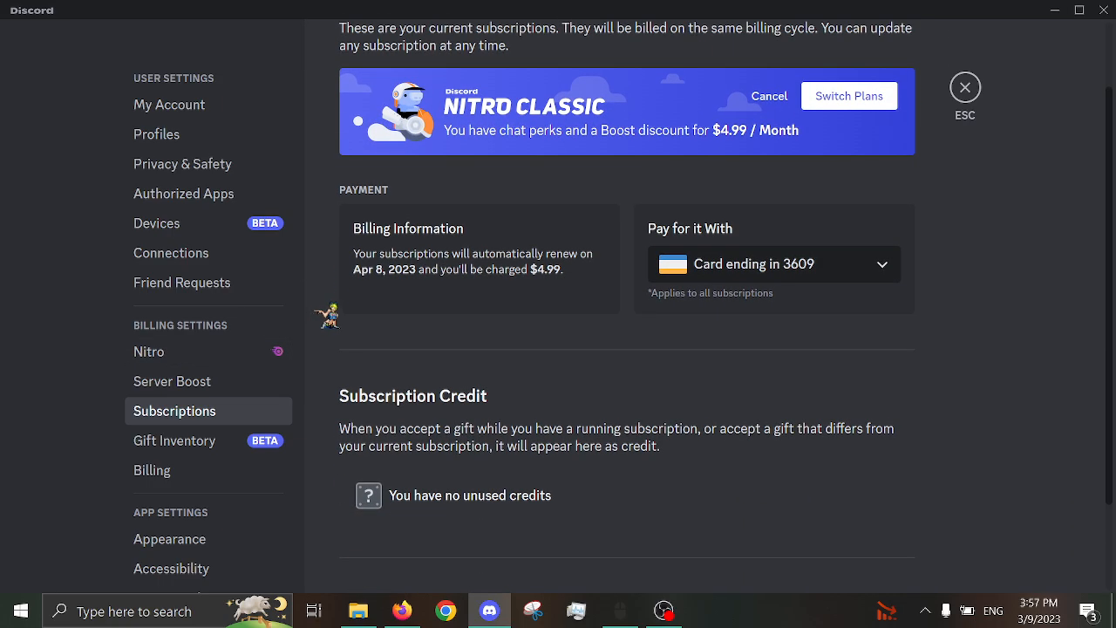
{"action": "scroll", "coordinate": [451, 282], "scroll_direction": "down", "scroll_amount": 3}
{"action": "scroll", "coordinate": [452, 283], "scroll_direction": "down", "scroll_amount": 1}
{"action": "scroll", "coordinate": [451, 282], "scroll_direction": "up", "scroll_amount": 5}
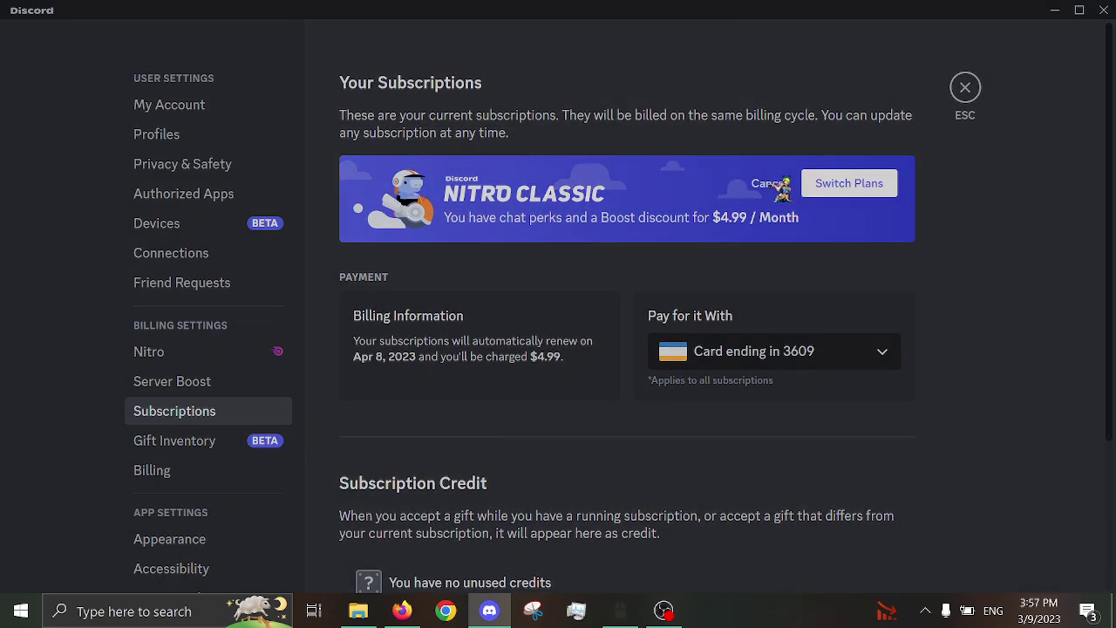
{"action": "left_click", "coordinate": [771, 184]}
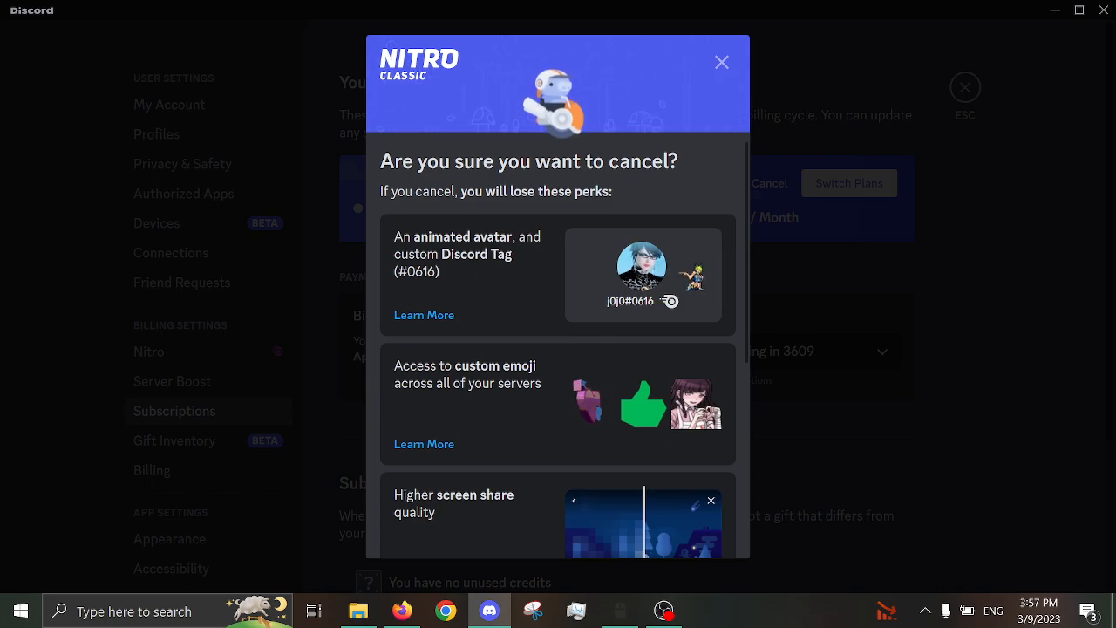
{"action": "scroll", "coordinate": [693, 277], "scroll_direction": "down", "scroll_amount": 3}
{"action": "scroll", "coordinate": [662, 349], "scroll_direction": "down", "scroll_amount": 3}
{"action": "scroll", "coordinate": [646, 436], "scroll_direction": "down", "scroll_amount": 3}
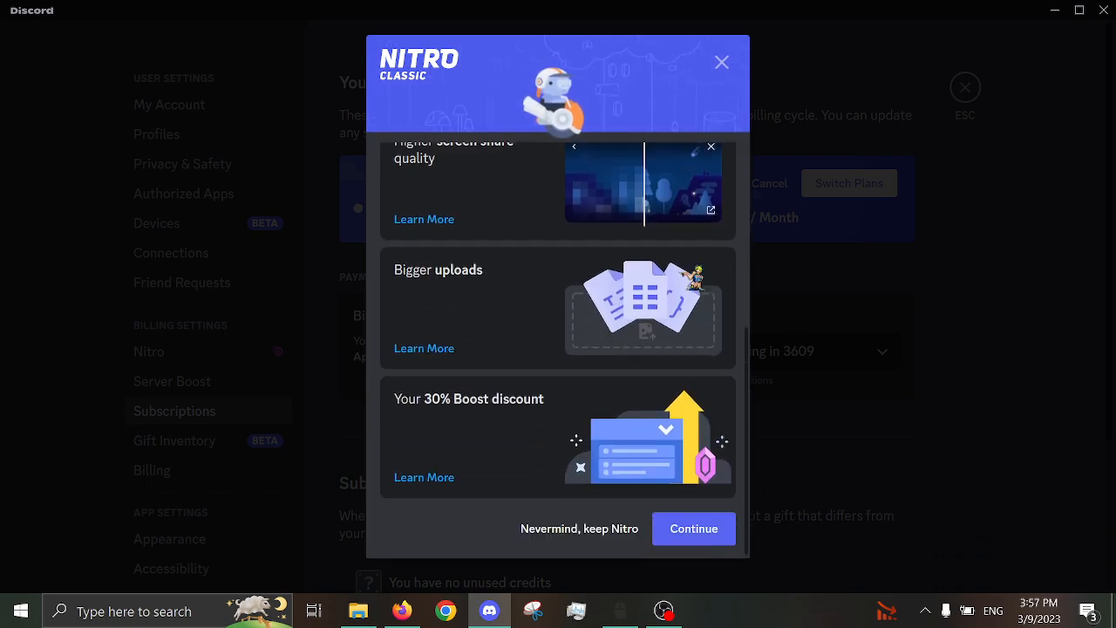
Step: Continue past the lost-perks warning to the final cancellation step
{"action": "left_click", "coordinate": [685, 527]}
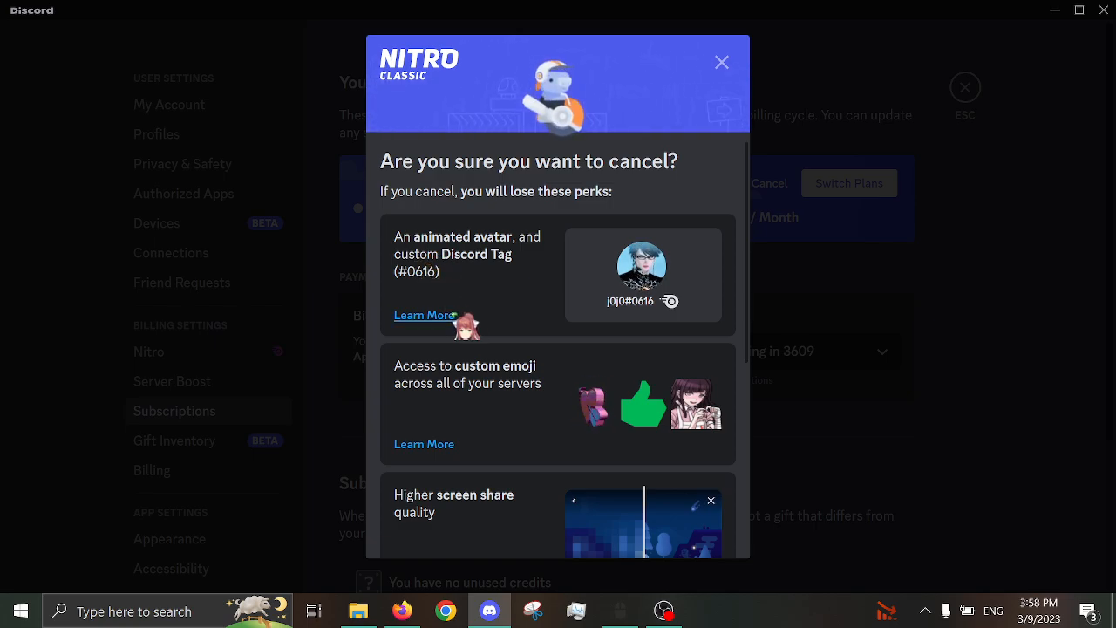
{"action": "scroll", "coordinate": [509, 278], "scroll_direction": "down", "scroll_amount": 1}
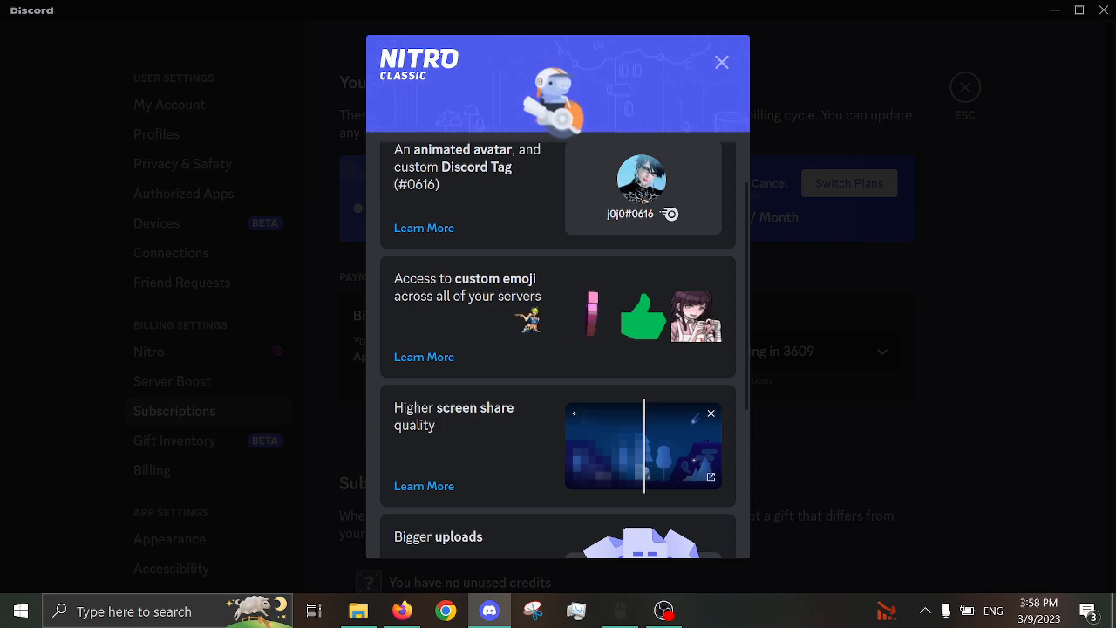
{"action": "scroll", "coordinate": [530, 320], "scroll_direction": "down", "scroll_amount": 3}
{"action": "scroll", "coordinate": [529, 320], "scroll_direction": "up", "scroll_amount": 3}
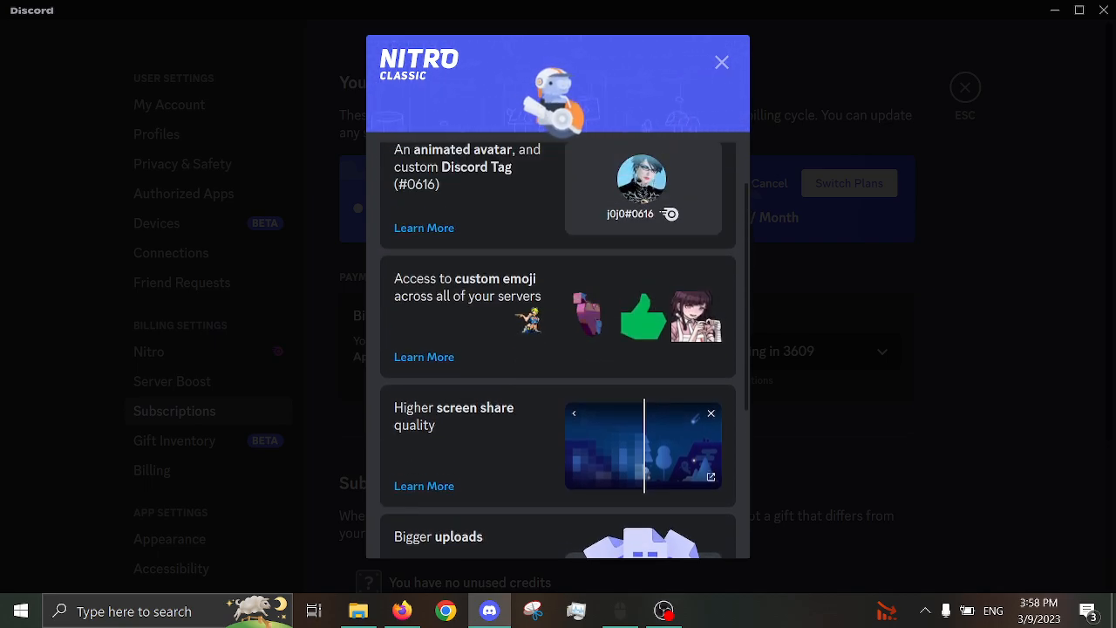
{"action": "scroll", "coordinate": [529, 320], "scroll_direction": "down", "scroll_amount": 3}
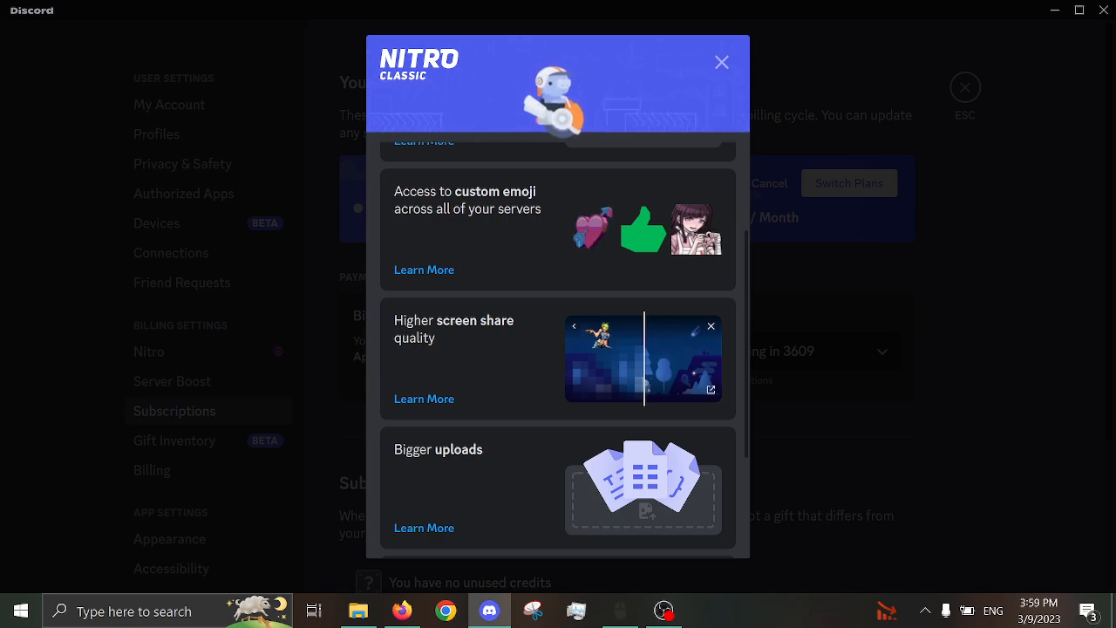
{"action": "scroll", "coordinate": [693, 353], "scroll_direction": "up", "scroll_amount": 5}
{"action": "scroll", "coordinate": [593, 322], "scroll_direction": "down", "scroll_amount": 3}
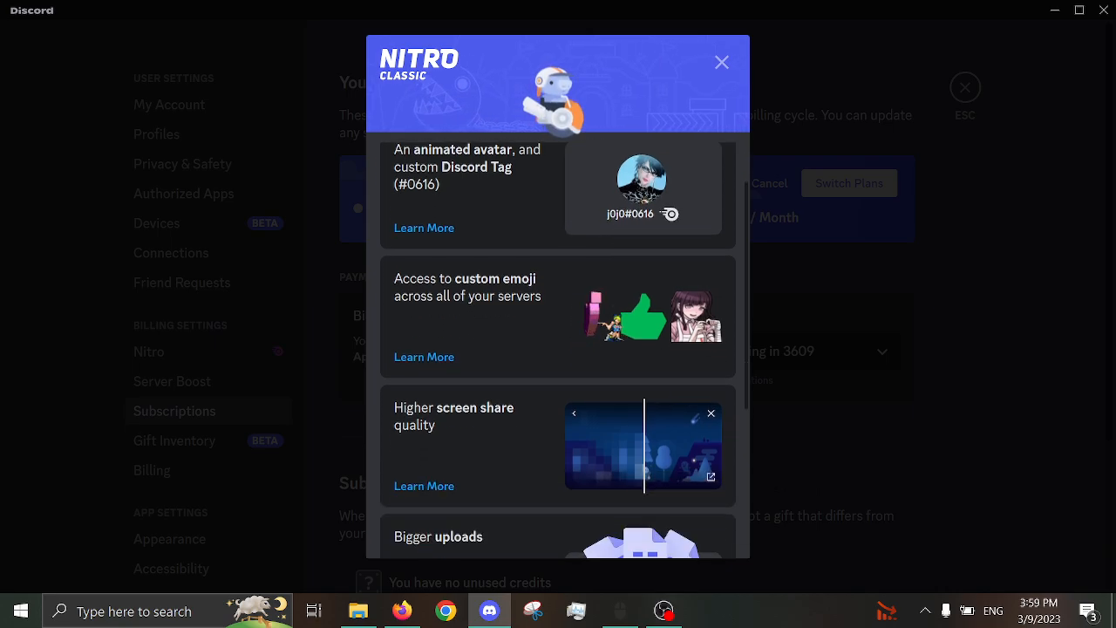
{"action": "scroll", "coordinate": [602, 349], "scroll_direction": "down", "scroll_amount": 3}
{"action": "scroll", "coordinate": [602, 353], "scroll_direction": "down", "scroll_amount": 3}
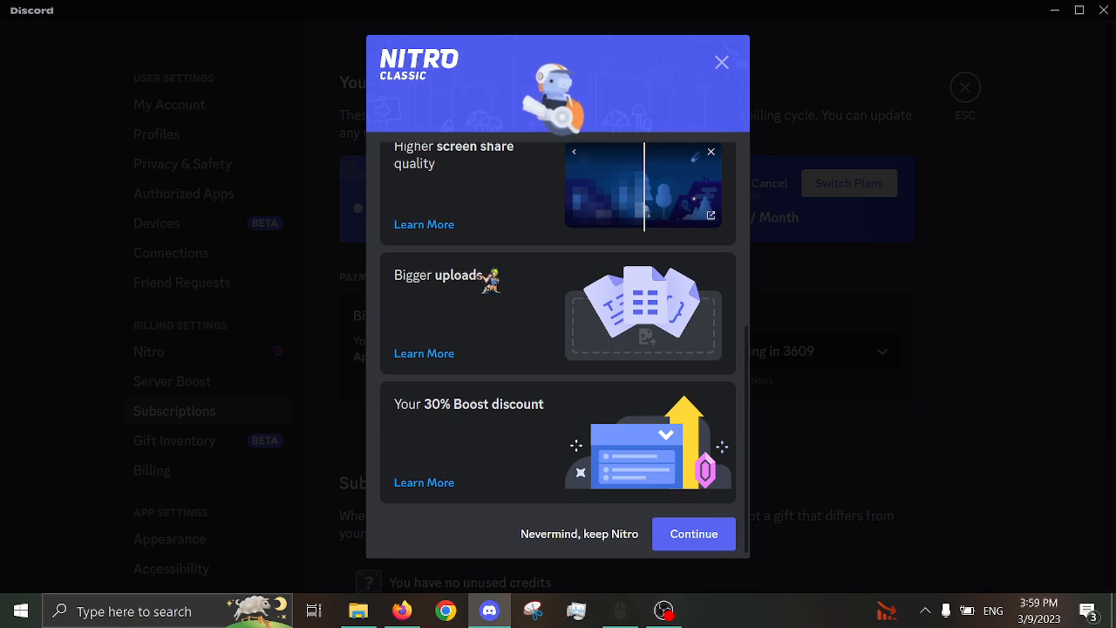
{"action": "scroll", "coordinate": [491, 281], "scroll_direction": "up", "scroll_amount": 2}
{"action": "scroll", "coordinate": [488, 288], "scroll_direction": "down", "scroll_amount": 3}
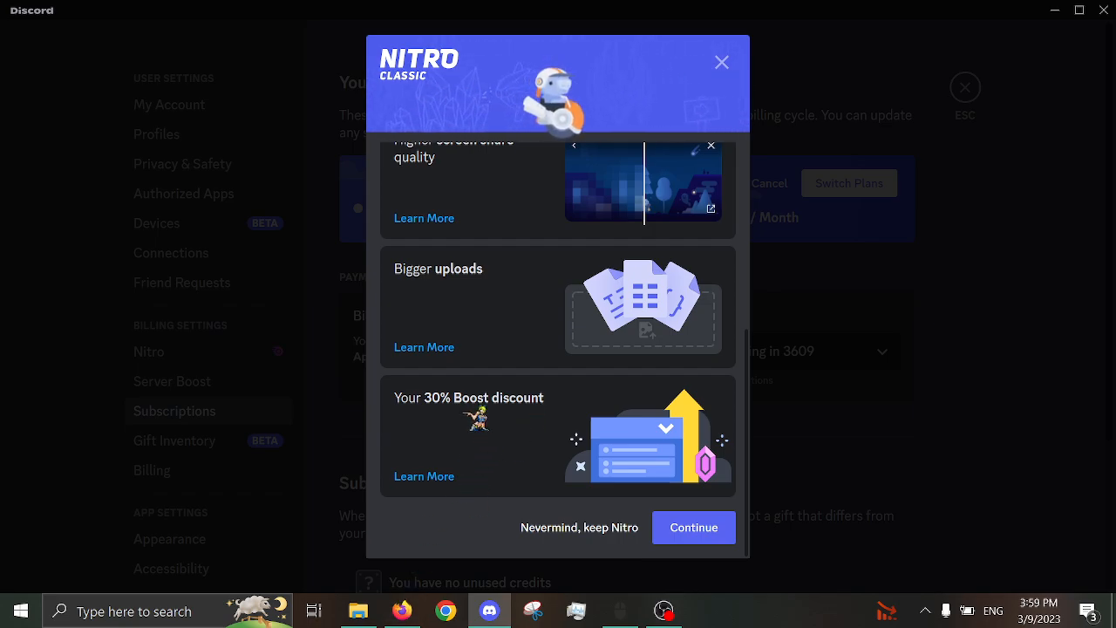
{"action": "scroll", "coordinate": [476, 419], "scroll_direction": "up", "scroll_amount": 3}
{"action": "scroll", "coordinate": [477, 418], "scroll_direction": "up", "scroll_amount": 3}
{"action": "scroll", "coordinate": [477, 419], "scroll_direction": "down", "scroll_amount": 1}
{"action": "scroll", "coordinate": [477, 418], "scroll_direction": "down", "scroll_amount": 5}
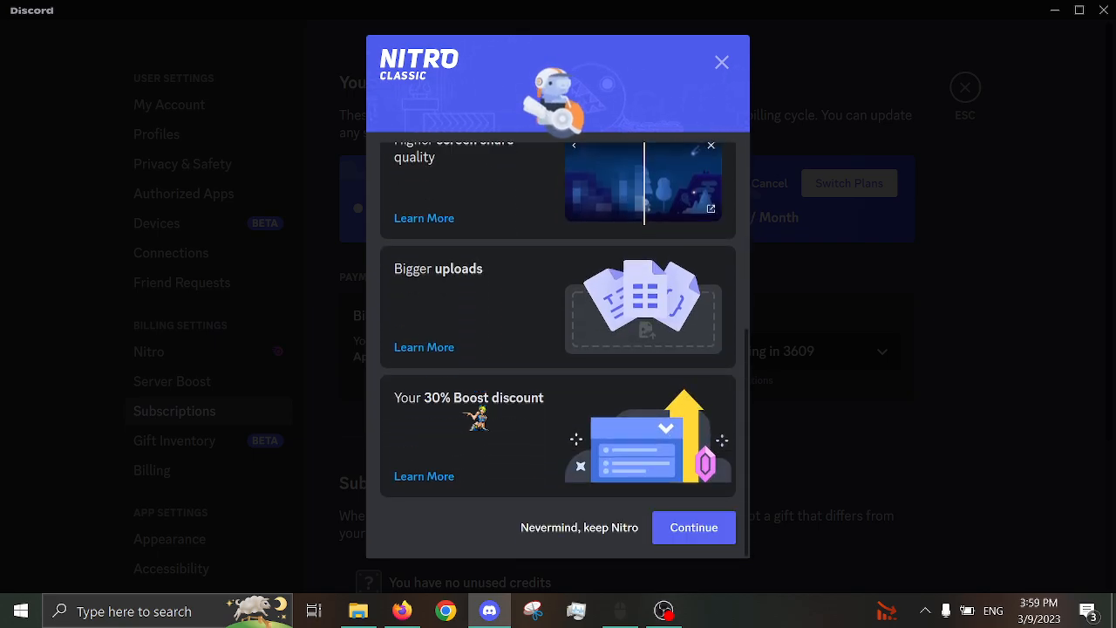
{"action": "left_click", "coordinate": [697, 528]}
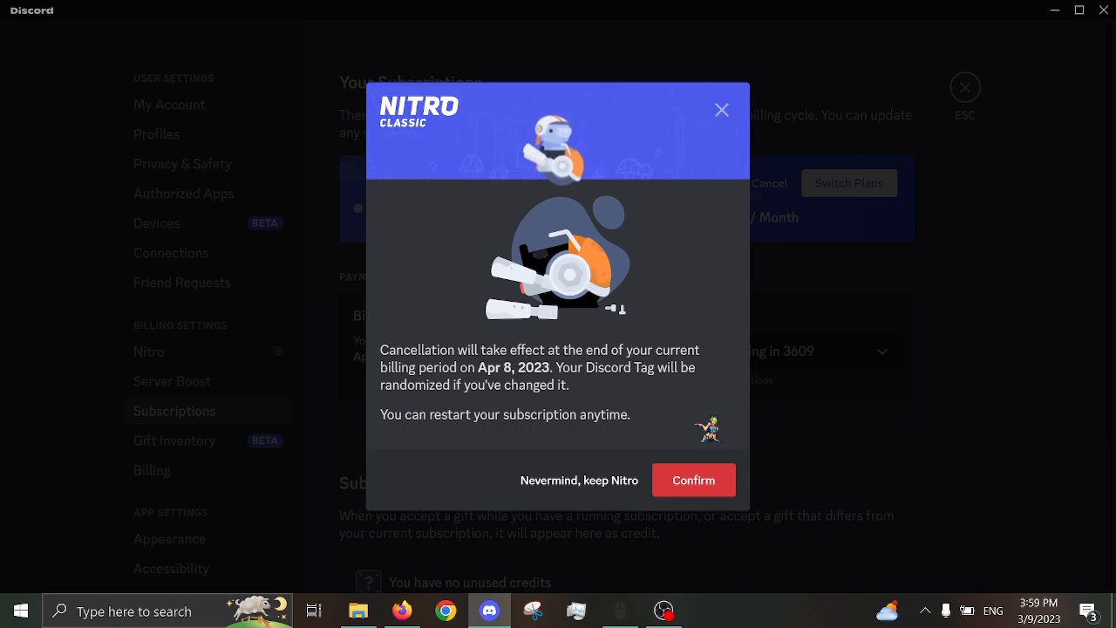
Step: Confirm the cancellation, answer the survey with 'I no longer want to support Discord', and dismiss it
{"action": "left_click", "coordinate": [693, 481]}
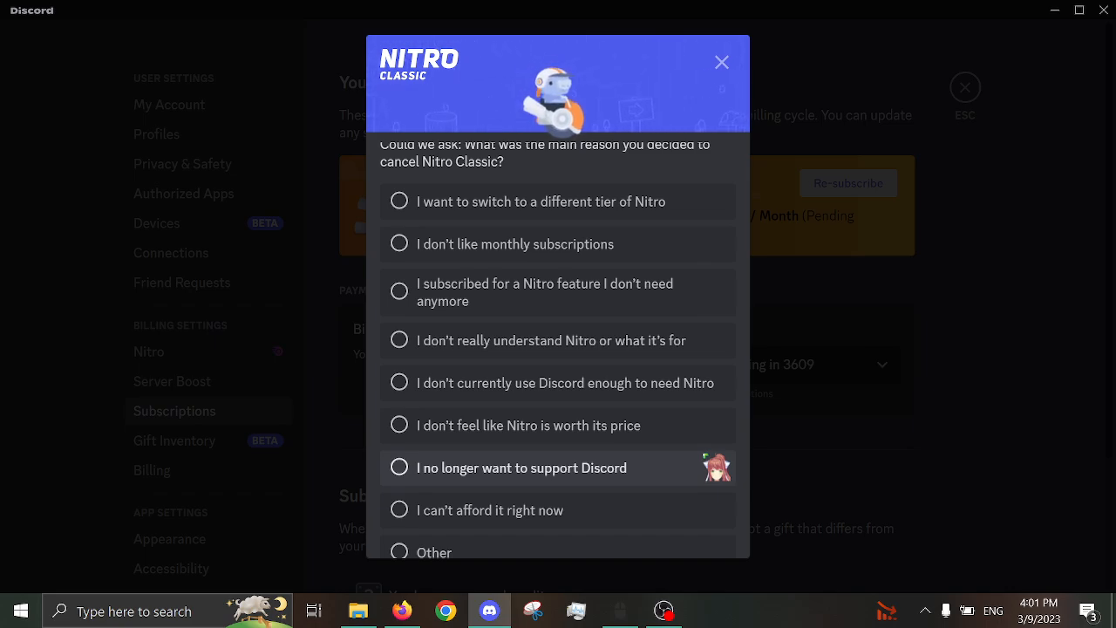
{"action": "left_click", "coordinate": [717, 467]}
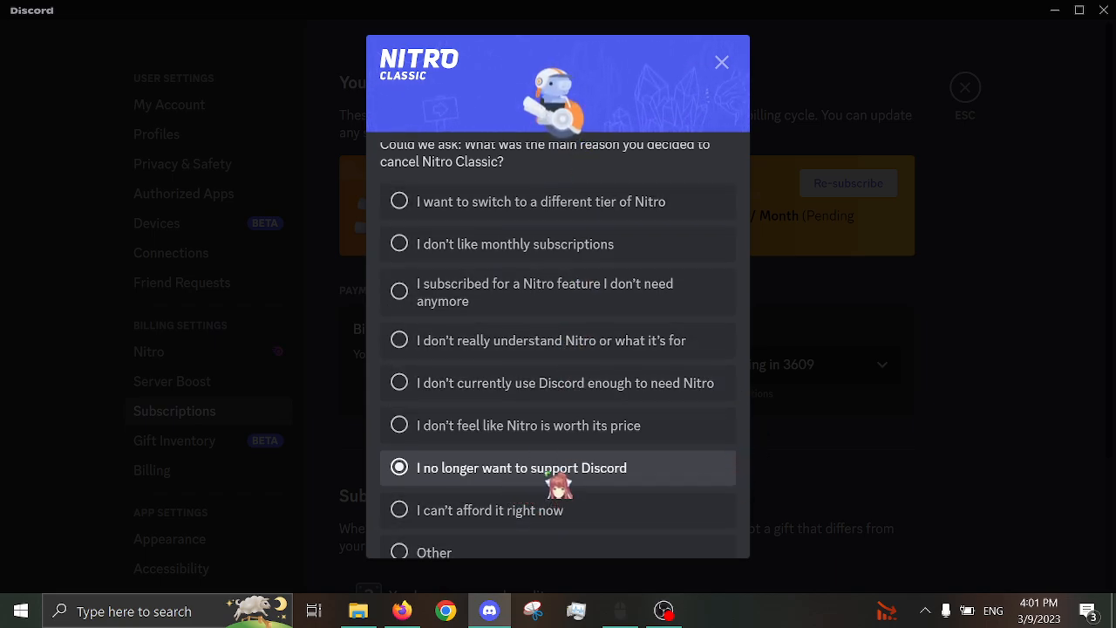
{"action": "left_click", "coordinate": [558, 427]}
{"action": "left_click", "coordinate": [549, 468]}
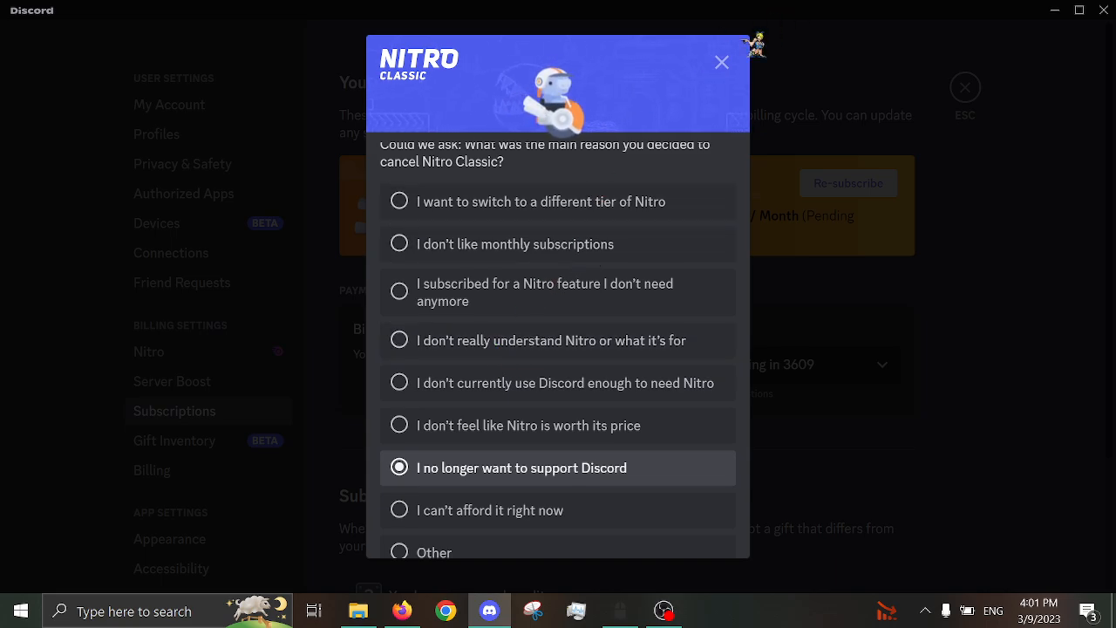
{"action": "left_click", "coordinate": [722, 62]}
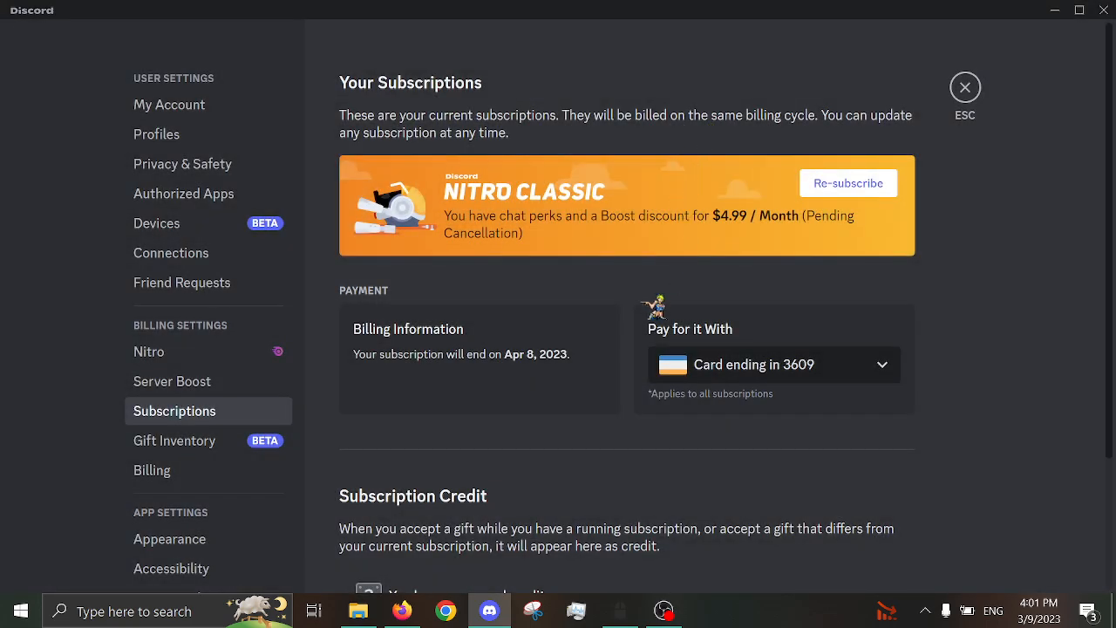
{"action": "scroll", "coordinate": [654, 307], "scroll_direction": "down", "scroll_amount": 2}
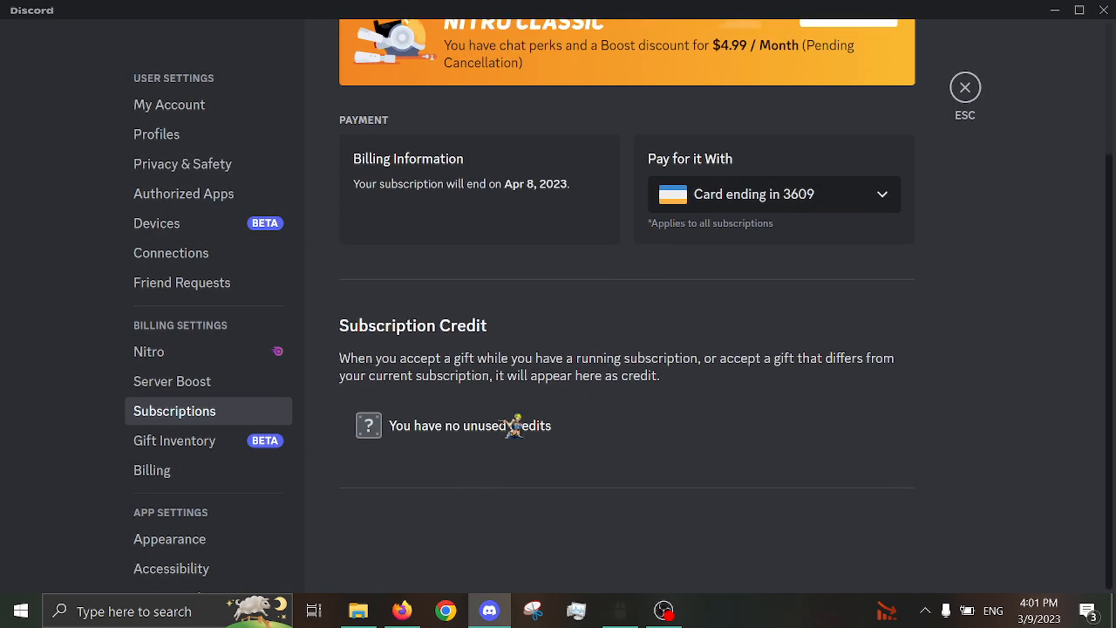
{"action": "scroll", "coordinate": [661, 394], "scroll_direction": "up", "scroll_amount": 2}
{"action": "scroll", "coordinate": [619, 415], "scroll_direction": "up", "scroll_amount": 2}
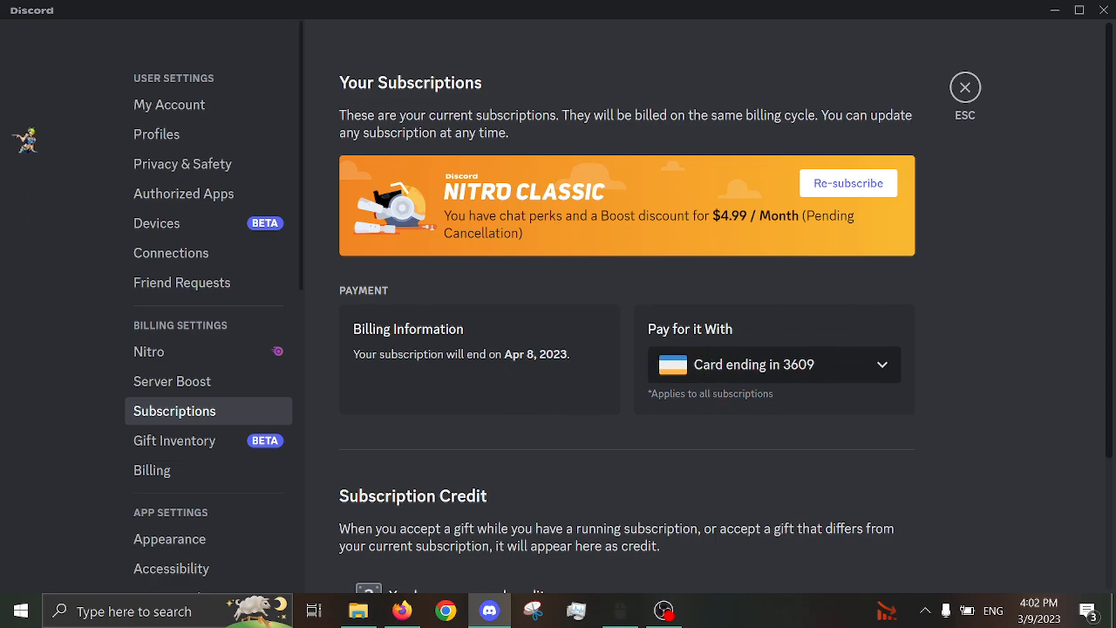
Step: Review the My Account, Nitro, Server Boost and Subscriptions settings pages before leaving settings
{"action": "left_click", "coordinate": [178, 109]}
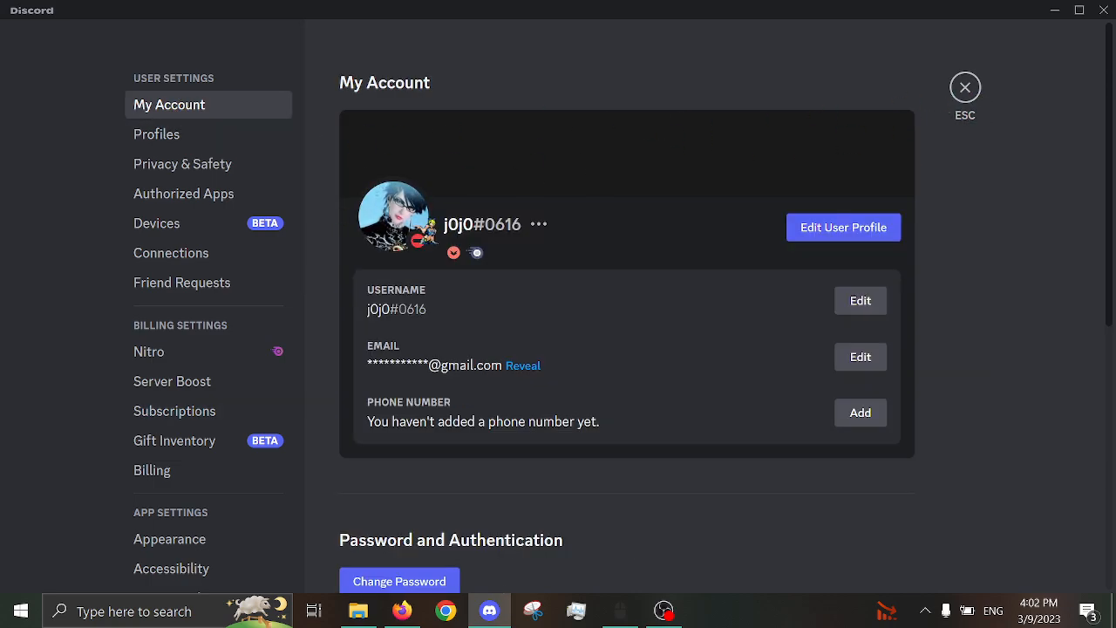
{"action": "scroll", "coordinate": [425, 233], "scroll_direction": "down", "scroll_amount": 2}
{"action": "scroll", "coordinate": [426, 233], "scroll_direction": "down", "scroll_amount": 2}
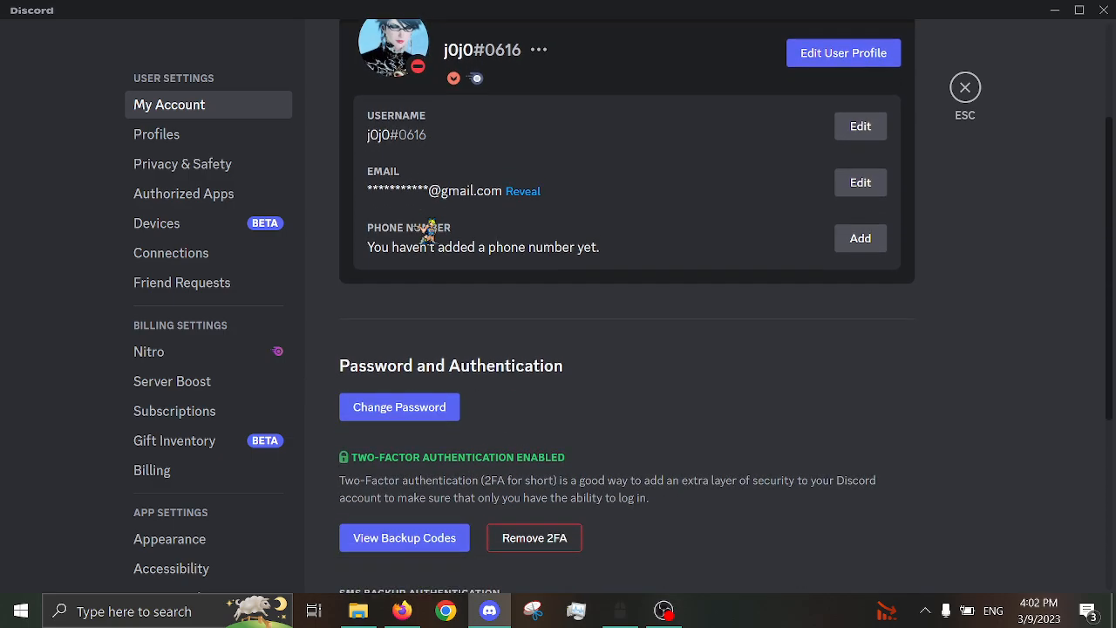
{"action": "scroll", "coordinate": [427, 232], "scroll_direction": "down", "scroll_amount": 2}
{"action": "scroll", "coordinate": [427, 232], "scroll_direction": "down", "scroll_amount": 2}
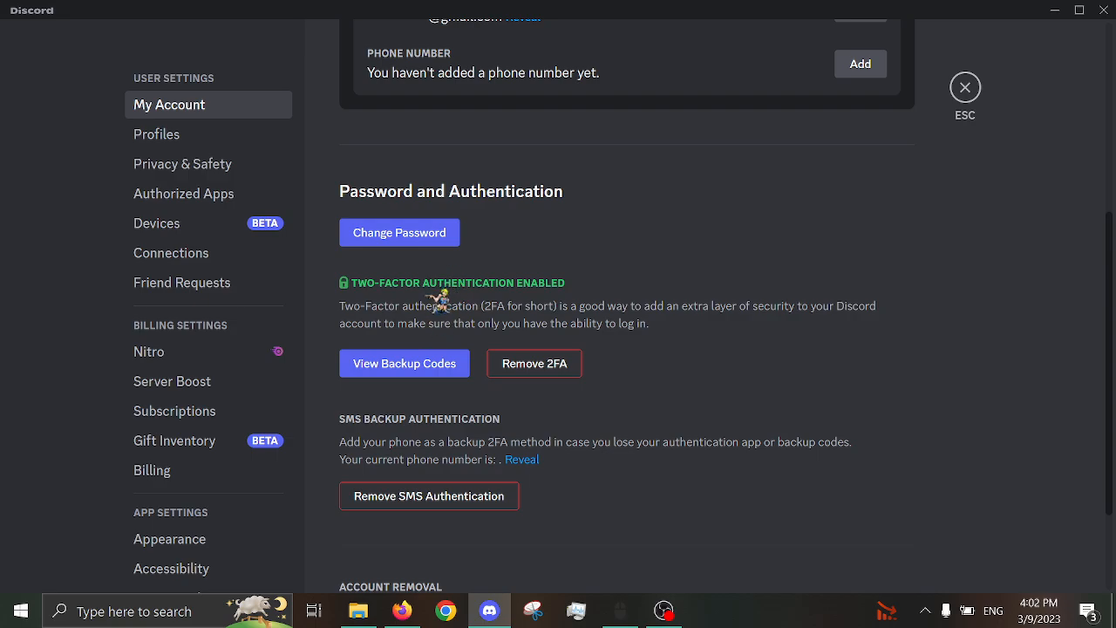
{"action": "scroll", "coordinate": [430, 301], "scroll_direction": "up", "scroll_amount": 2}
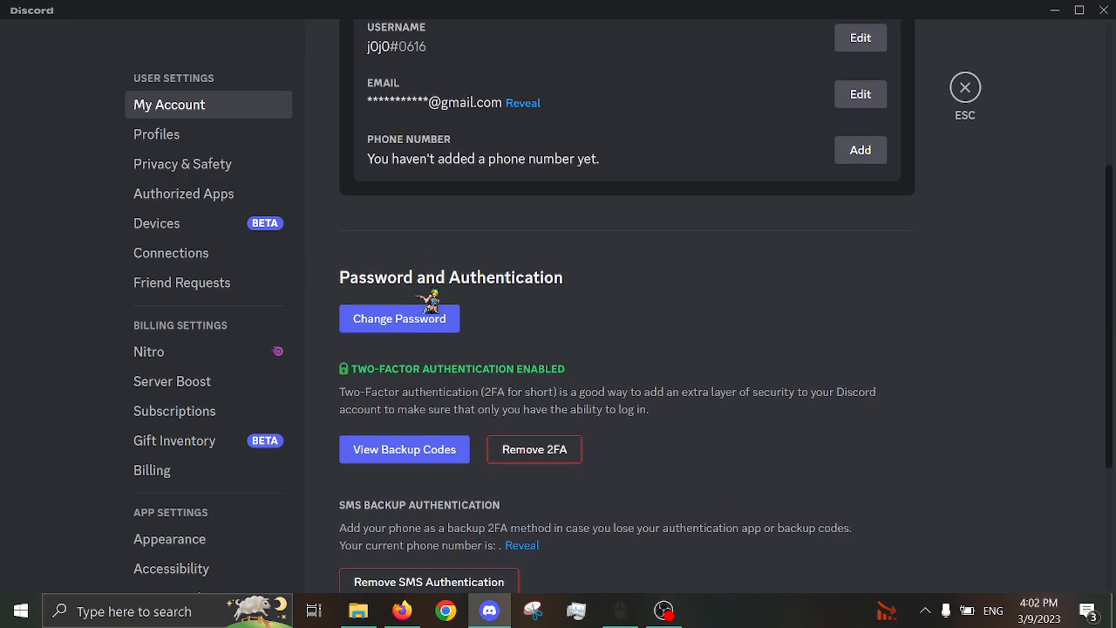
{"action": "scroll", "coordinate": [429, 301], "scroll_direction": "up", "scroll_amount": 2}
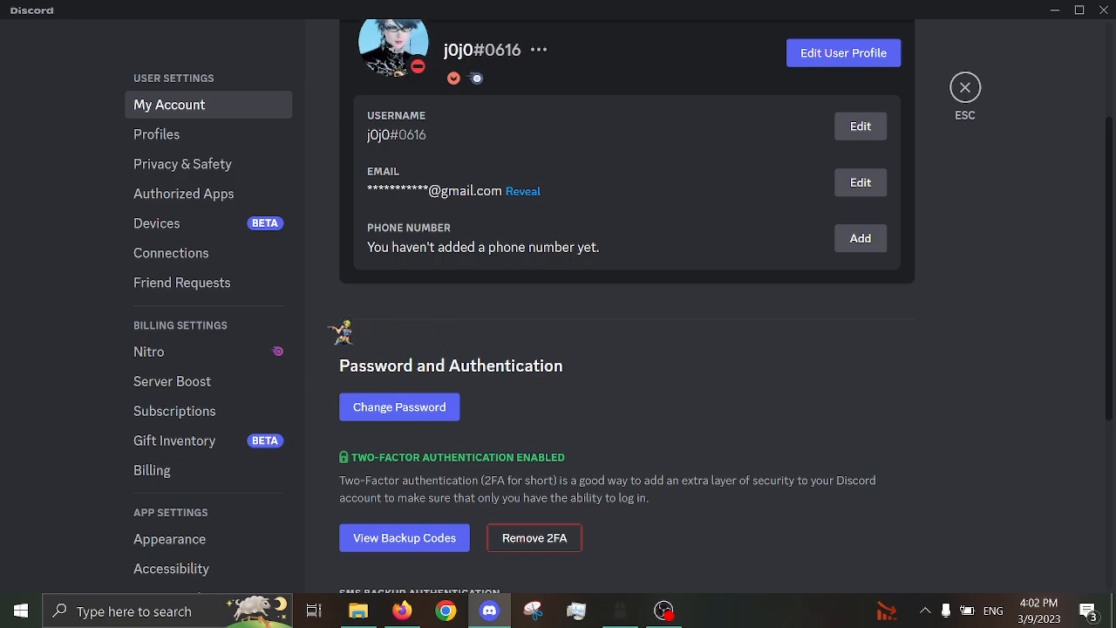
{"action": "left_click", "coordinate": [231, 353]}
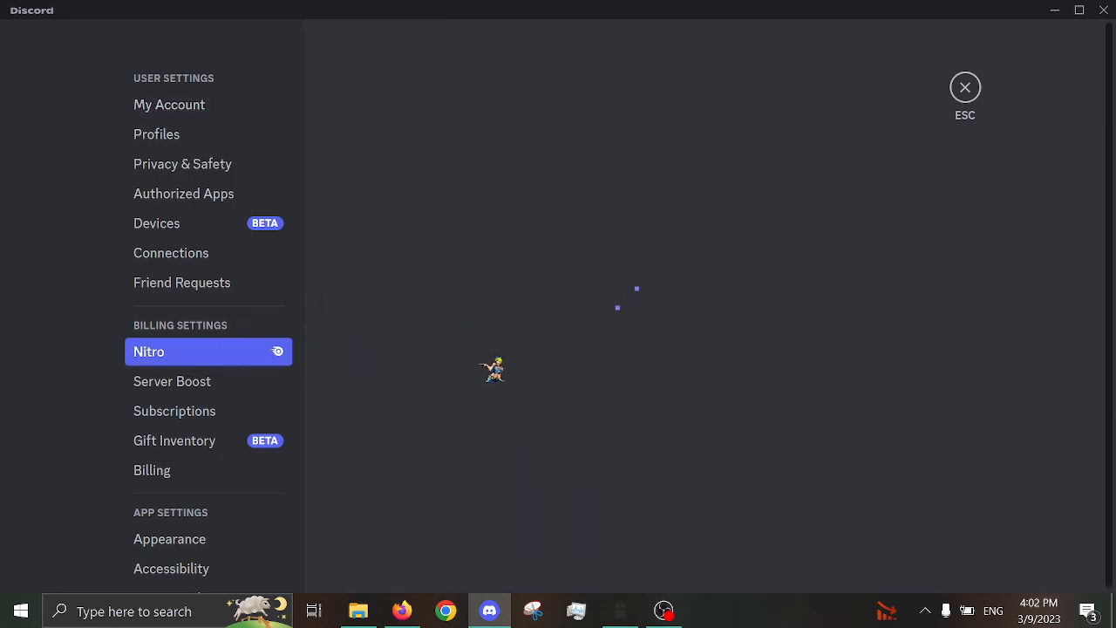
{"action": "scroll", "coordinate": [492, 348], "scroll_direction": "down", "scroll_amount": 1}
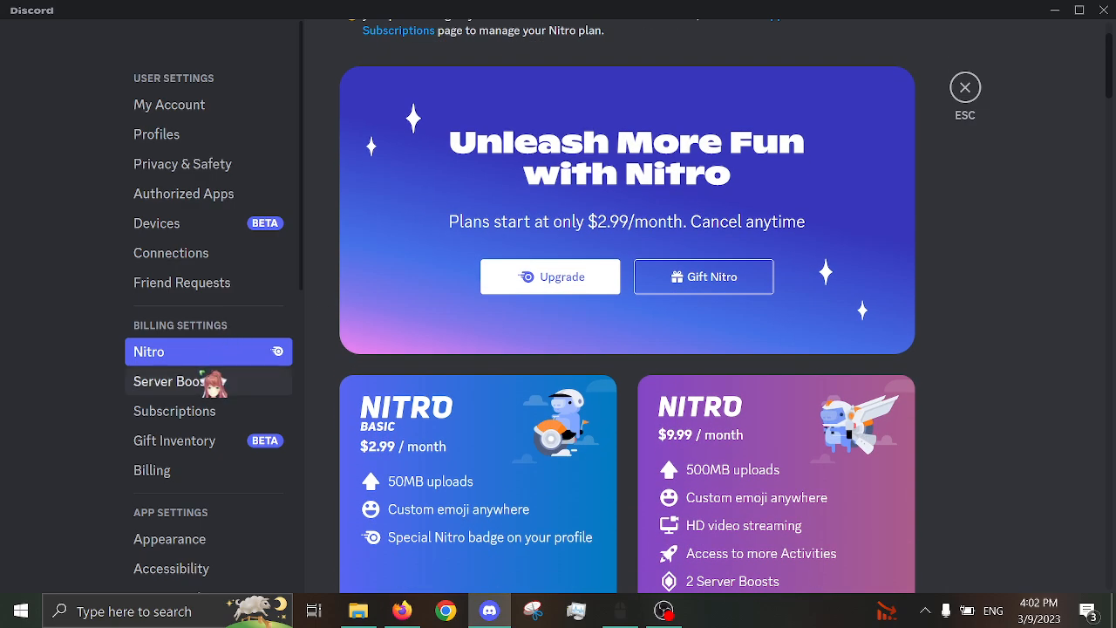
{"action": "left_click", "coordinate": [212, 380]}
{"action": "left_click", "coordinate": [207, 412]}
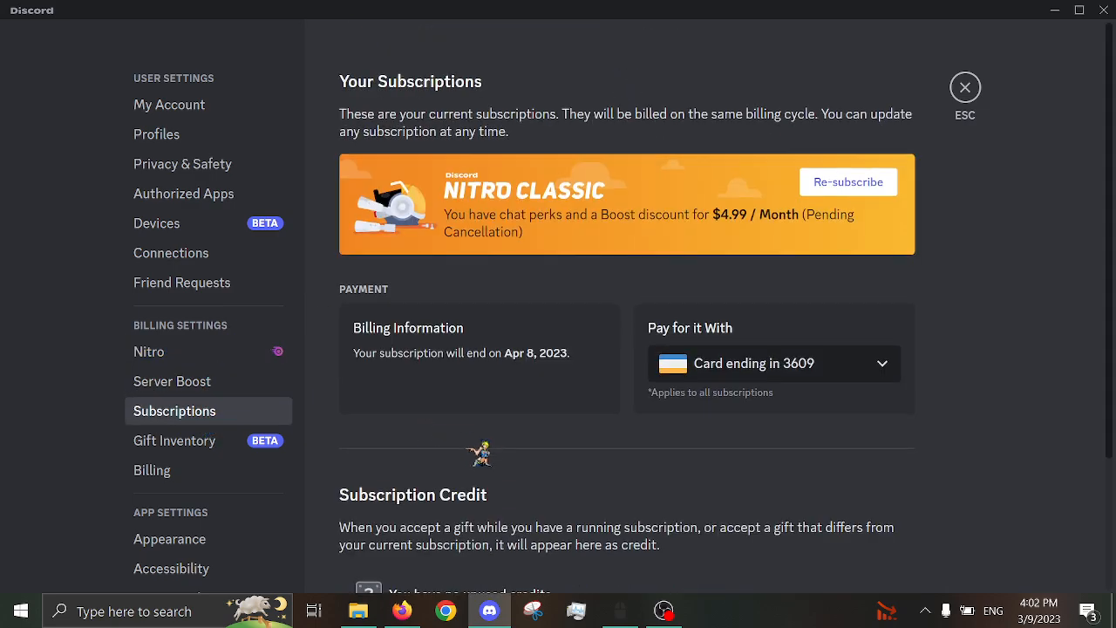
{"action": "scroll", "coordinate": [484, 454], "scroll_direction": "down", "scroll_amount": 2}
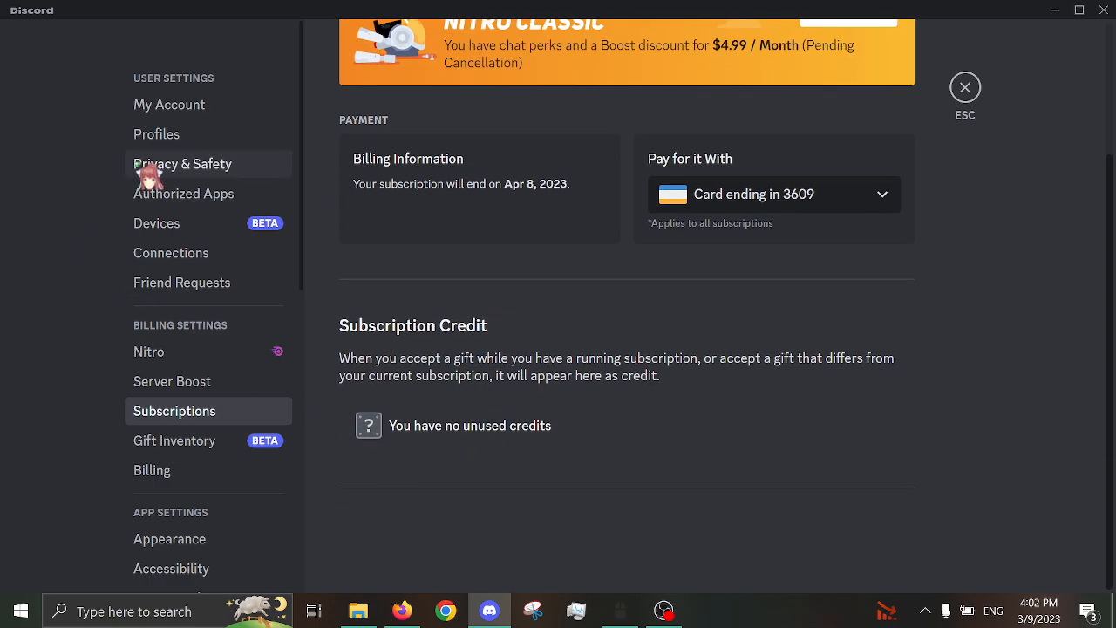
{"action": "left_click", "coordinate": [209, 104]}
{"action": "scroll", "coordinate": [410, 436], "scroll_direction": "down", "scroll_amount": 1}
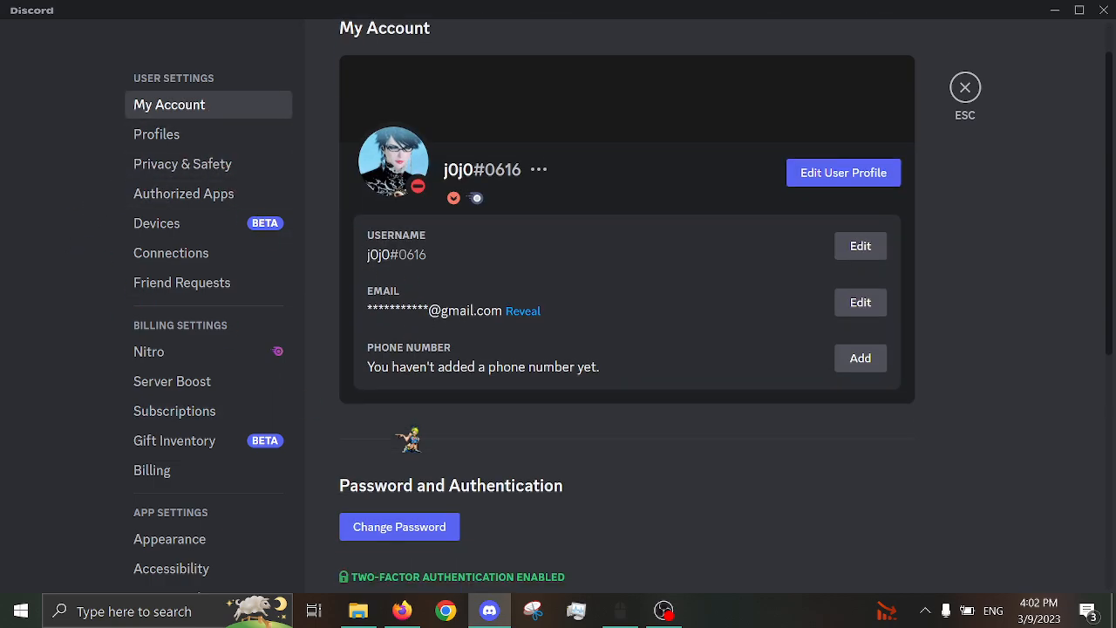
{"action": "scroll", "coordinate": [409, 436], "scroll_direction": "down", "scroll_amount": 1}
{"action": "scroll", "coordinate": [422, 431], "scroll_direction": "down", "scroll_amount": 1}
{"action": "scroll", "coordinate": [489, 384], "scroll_direction": "down", "scroll_amount": 1}
{"action": "scroll", "coordinate": [470, 375], "scroll_direction": "up", "scroll_amount": 1}
{"action": "scroll", "coordinate": [519, 356], "scroll_direction": "up", "scroll_amount": 1}
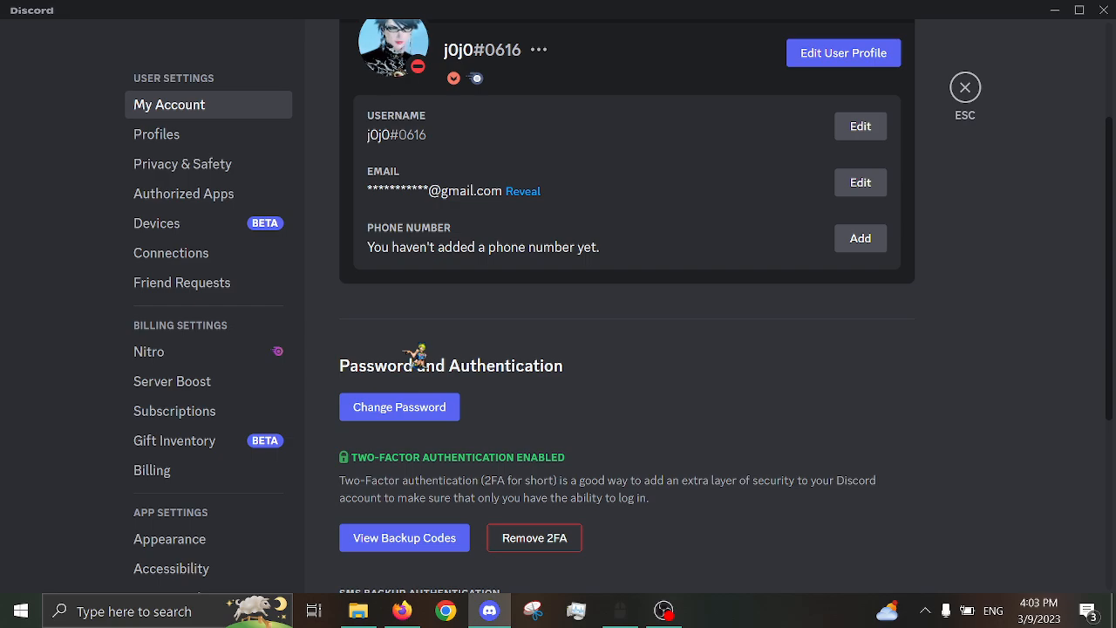
{"action": "scroll", "coordinate": [419, 354], "scroll_direction": "down", "scroll_amount": 1}
{"action": "scroll", "coordinate": [453, 331], "scroll_direction": "up", "scroll_amount": 3}
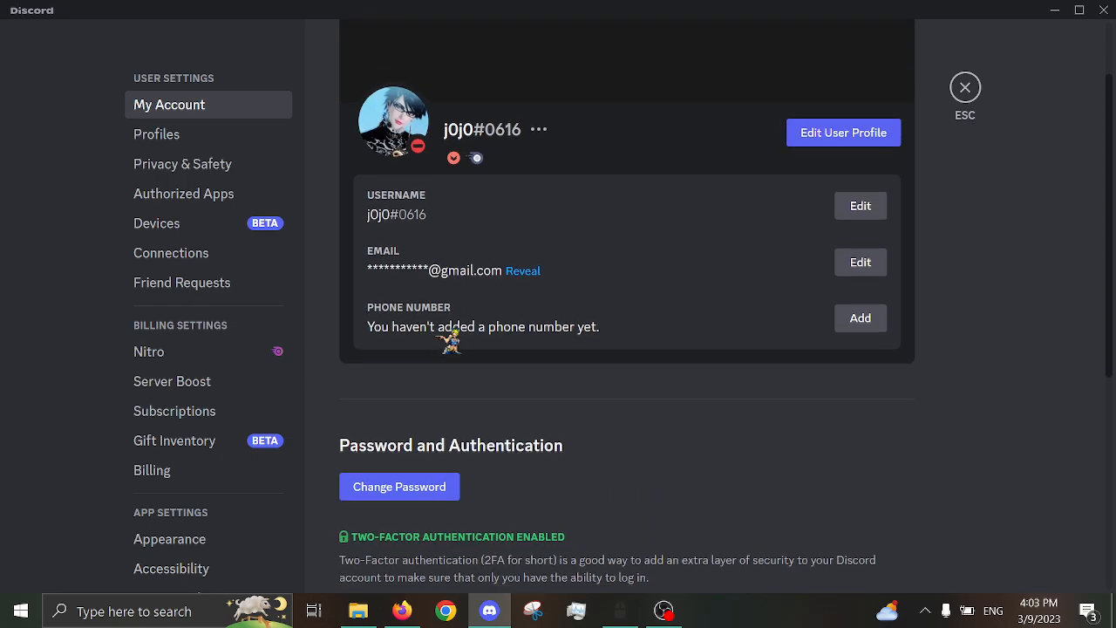
{"action": "scroll", "coordinate": [453, 331], "scroll_direction": "up", "scroll_amount": 2}
Step: Leave settings for the rc server and briefly view your own profile card from the member list
{"action": "left_click", "coordinate": [966, 87]}
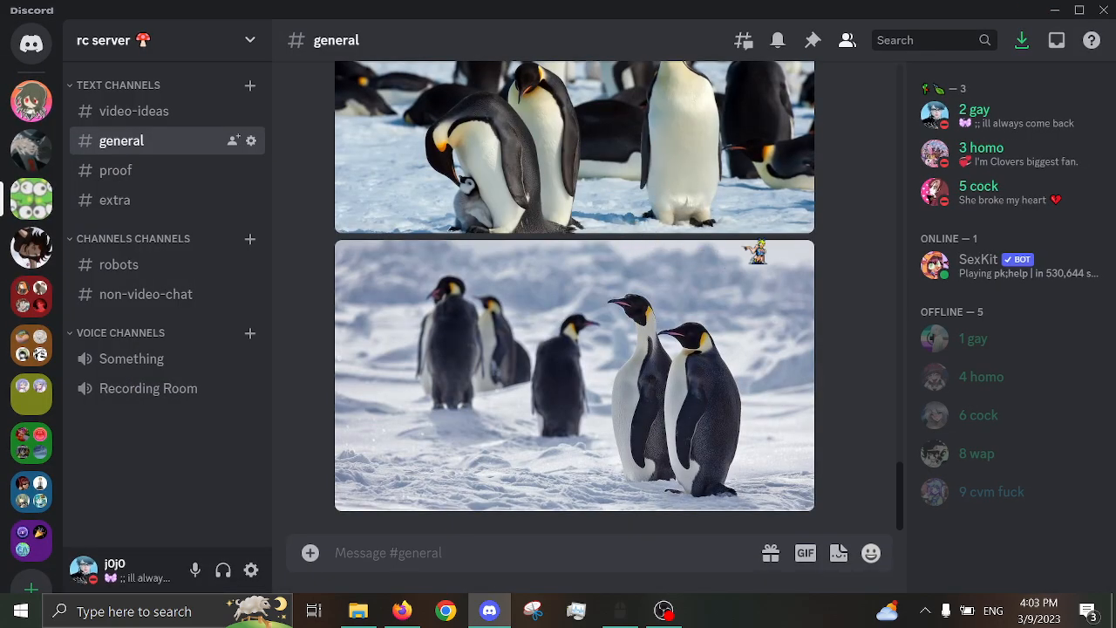
{"action": "left_click", "coordinate": [959, 122]}
{"action": "type", "text": "this is me! hii"}
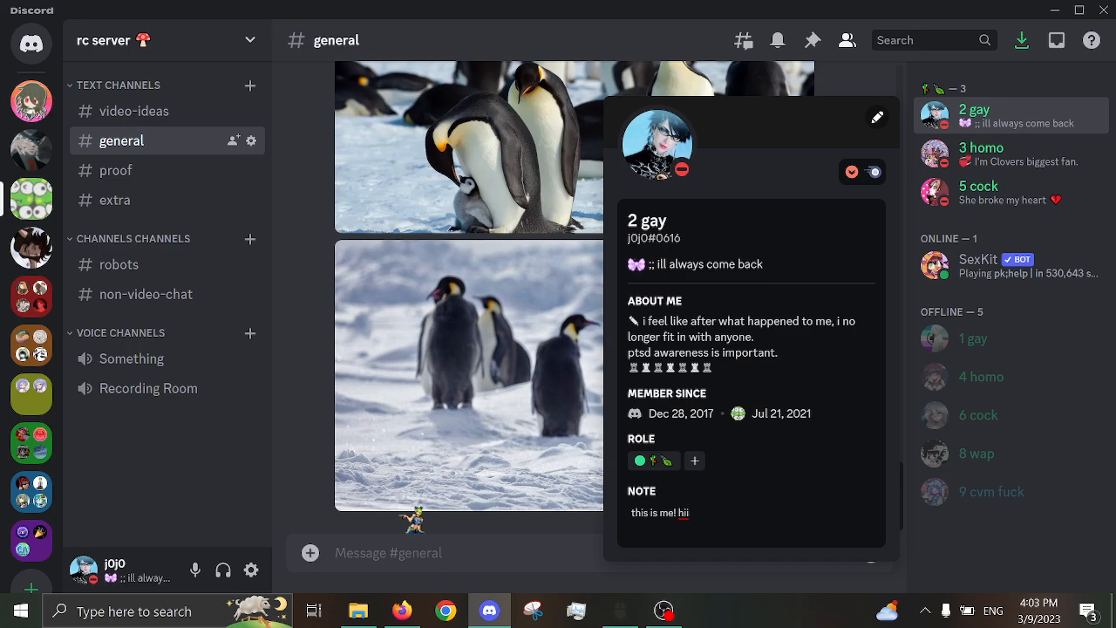
{"action": "key", "text": "Escape"}
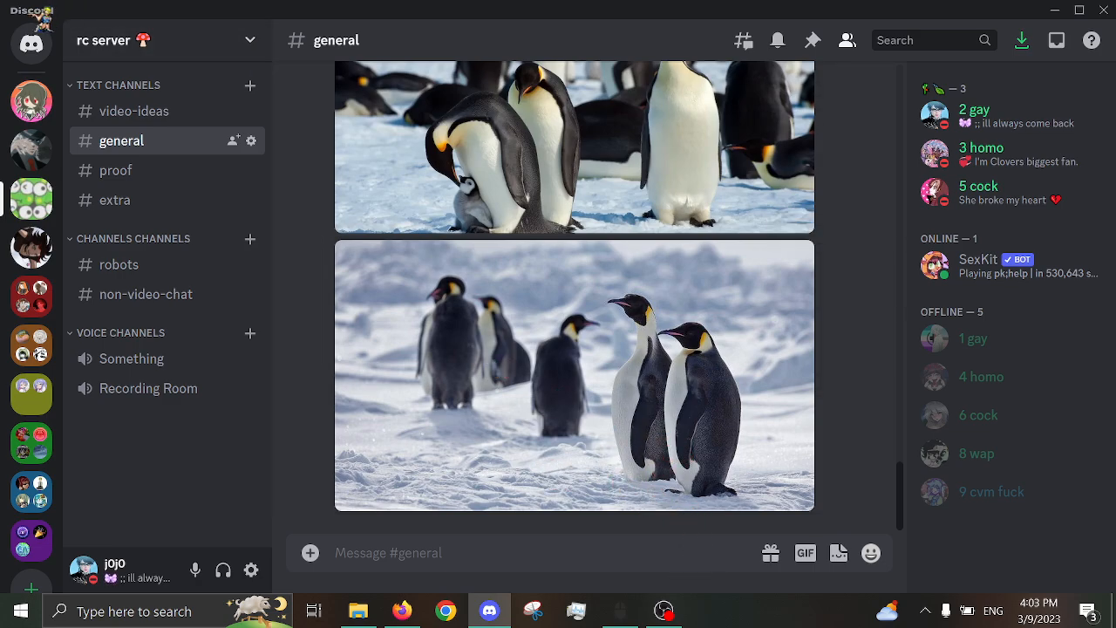
Step: Visit the DM home, return to the rc server general channel and reopen your profile card
{"action": "left_click", "coordinate": [31, 48]}
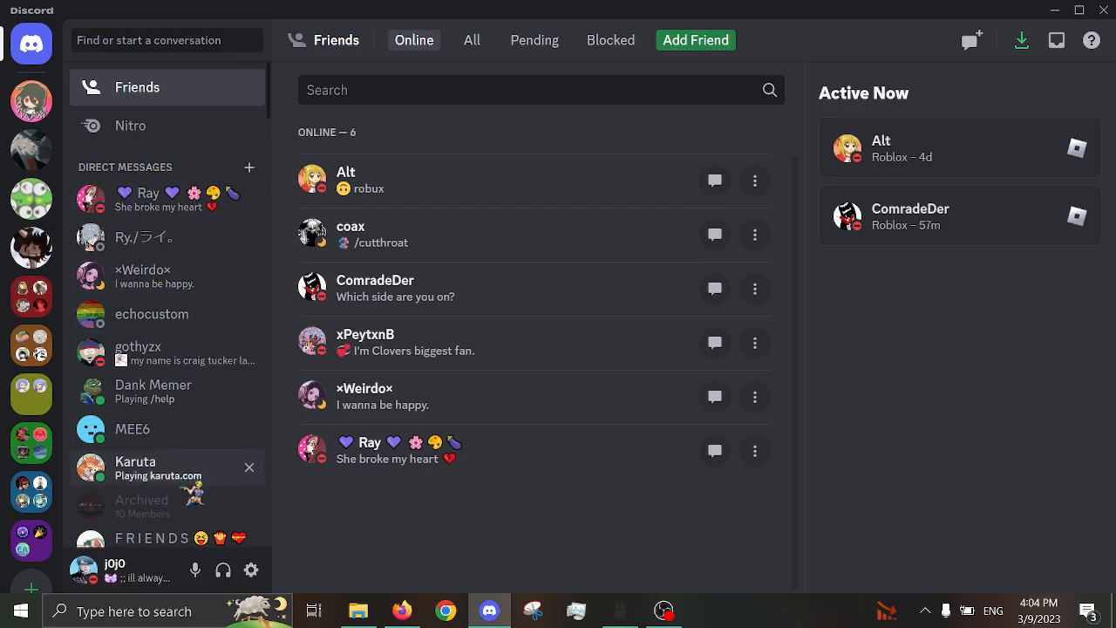
{"action": "mouse_move", "coordinate": [32, 198]}
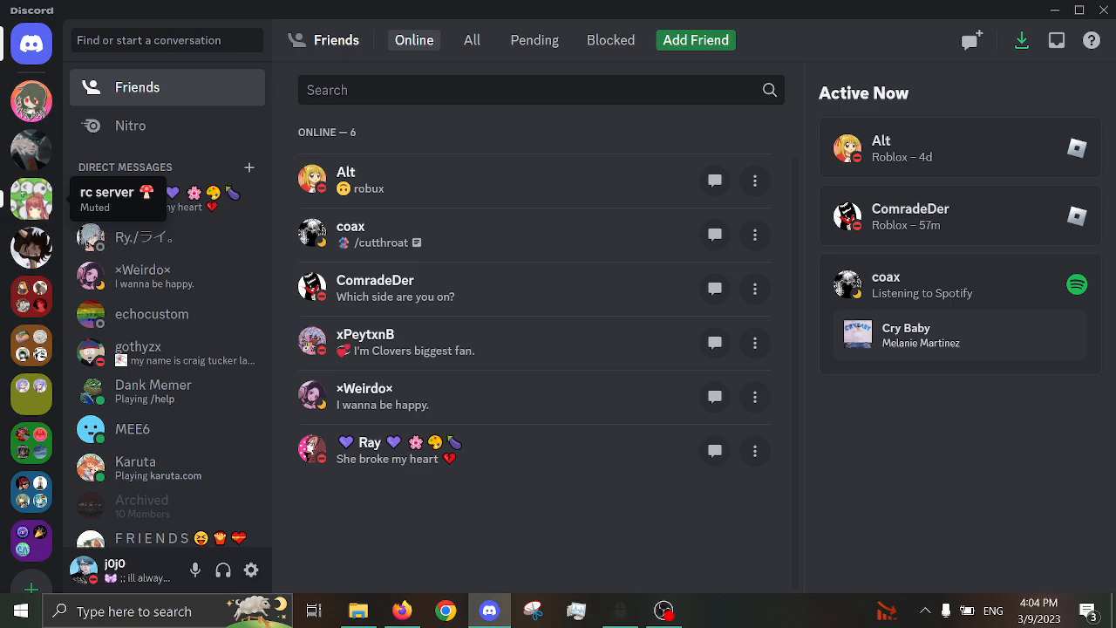
{"action": "left_click", "coordinate": [31, 199]}
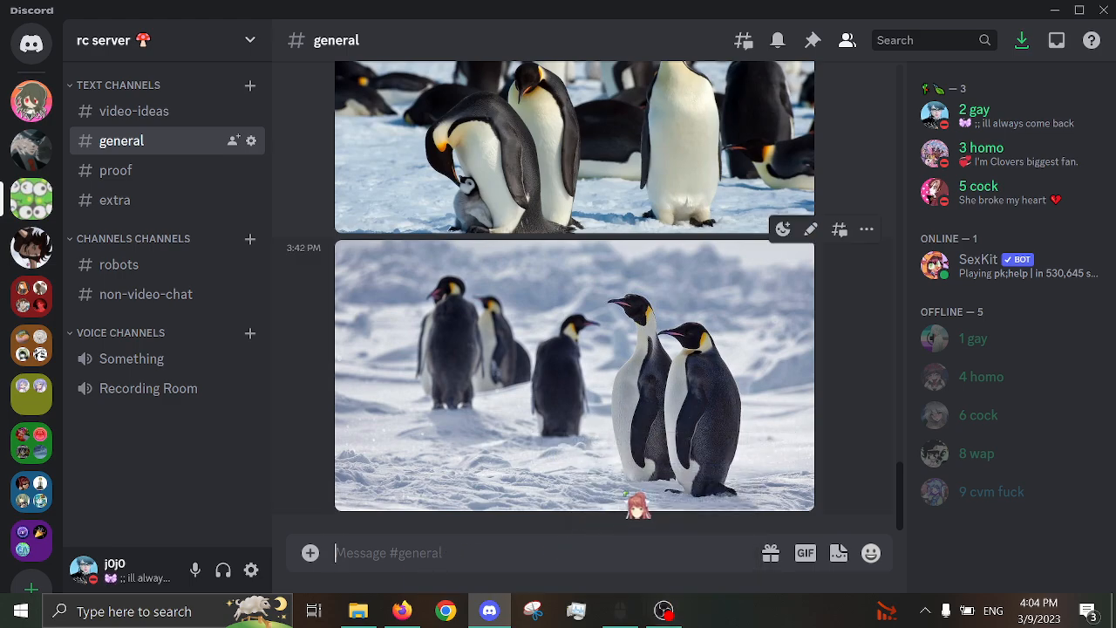
{"action": "left_click", "coordinate": [967, 111]}
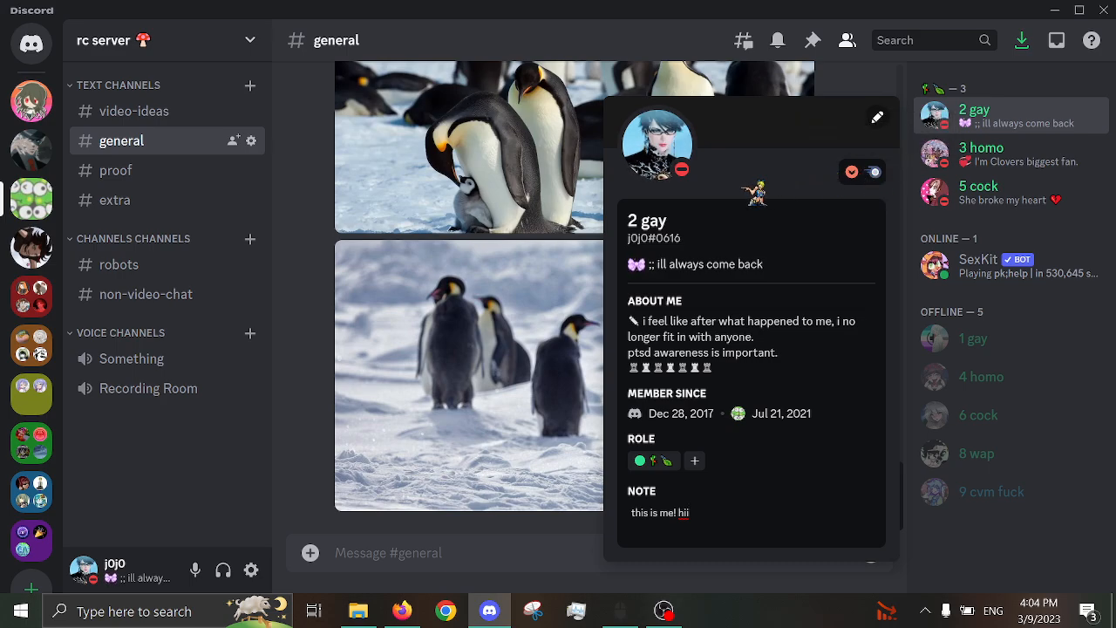
{"action": "left_click", "coordinate": [689, 173]}
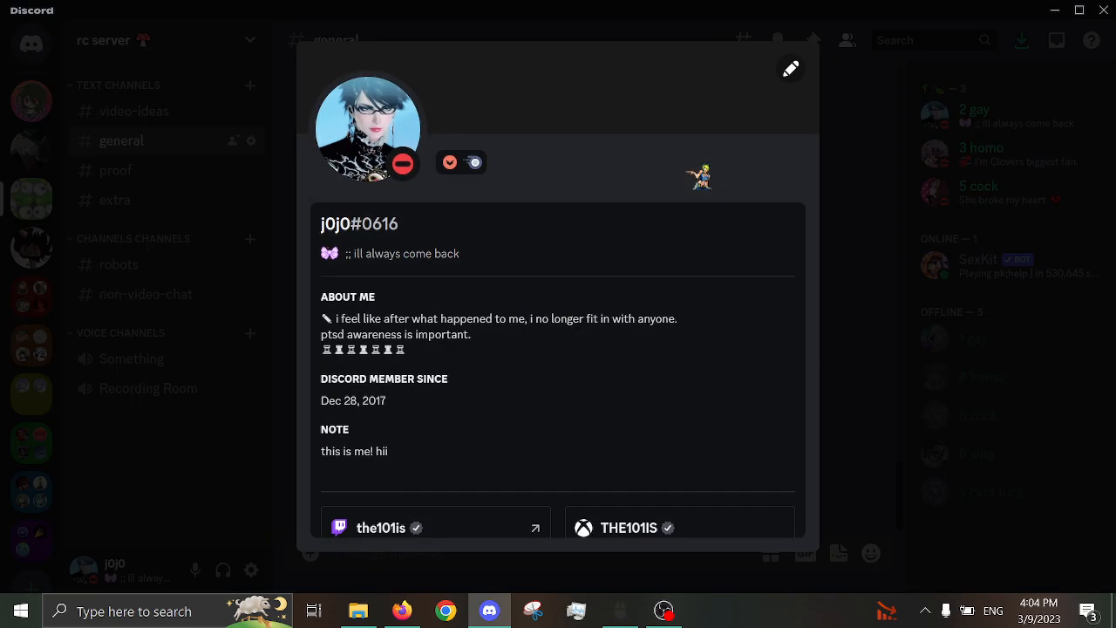
{"action": "scroll", "coordinate": [506, 336], "scroll_direction": "down", "scroll_amount": 3}
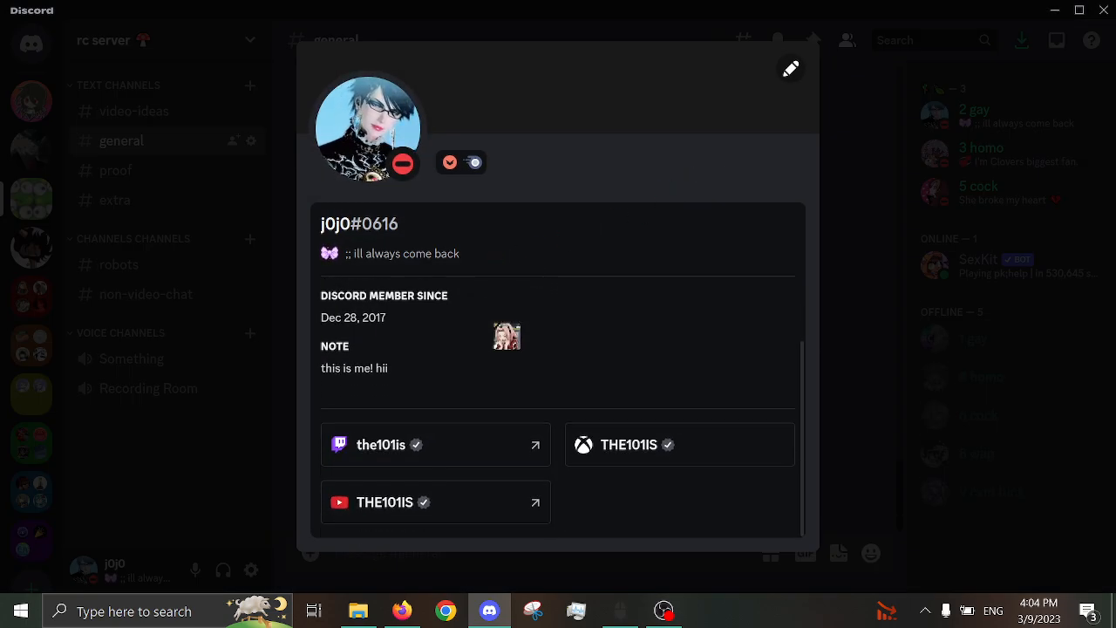
{"action": "scroll", "coordinate": [506, 337], "scroll_direction": "up", "scroll_amount": 3}
{"action": "scroll", "coordinate": [510, 337], "scroll_direction": "down", "scroll_amount": 3}
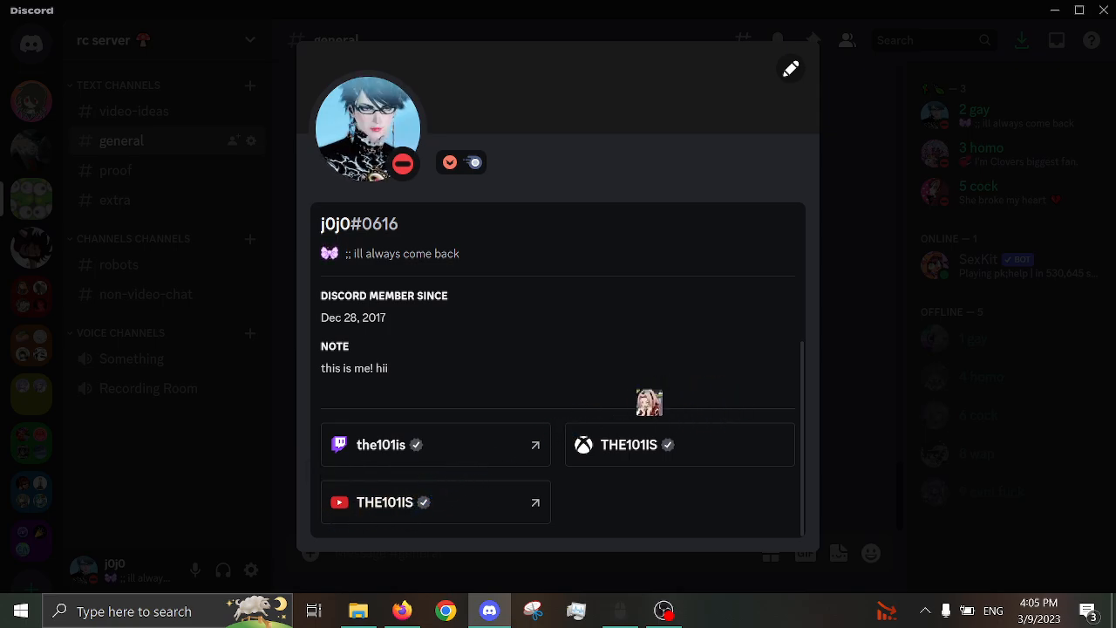
{"action": "scroll", "coordinate": [648, 403], "scroll_direction": "up", "scroll_amount": 3}
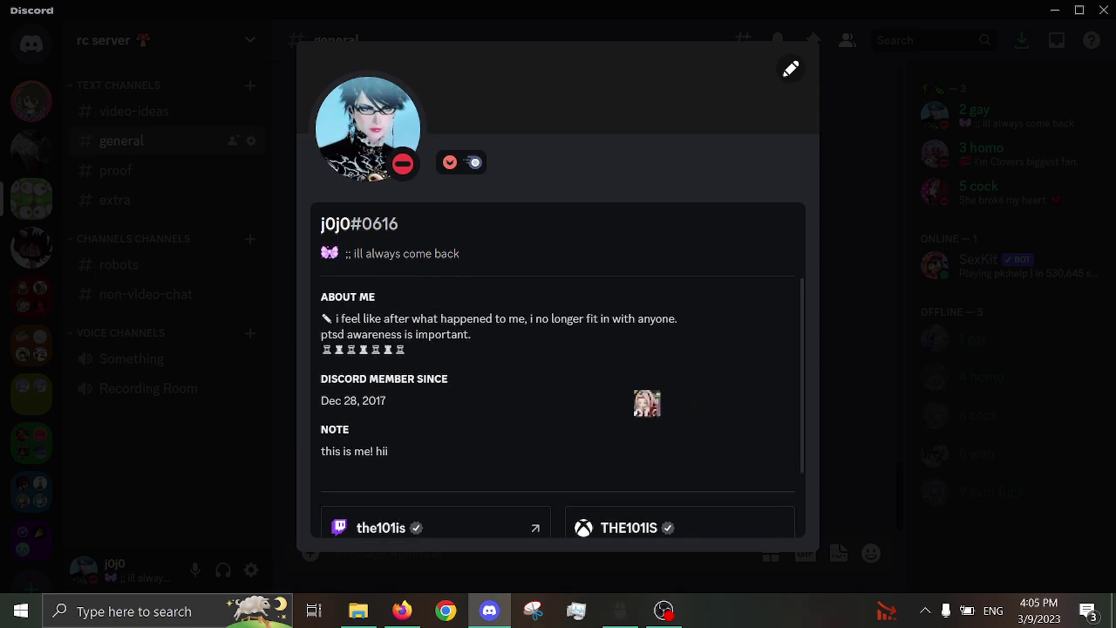
{"action": "left_click", "coordinate": [833, 314]}
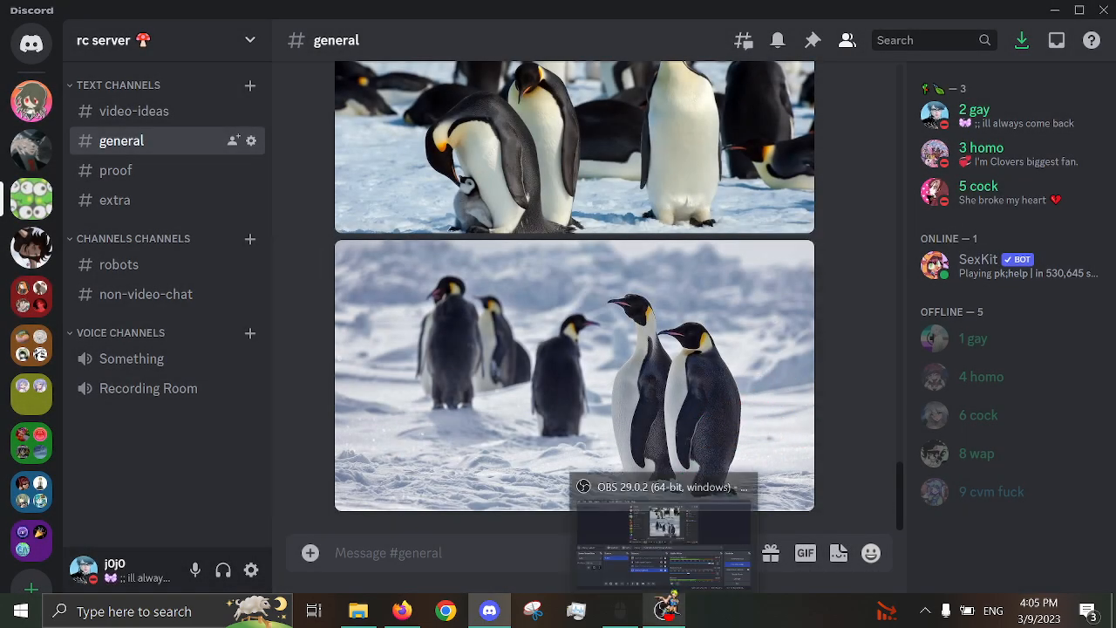
{"action": "left_click", "coordinate": [667, 608]}
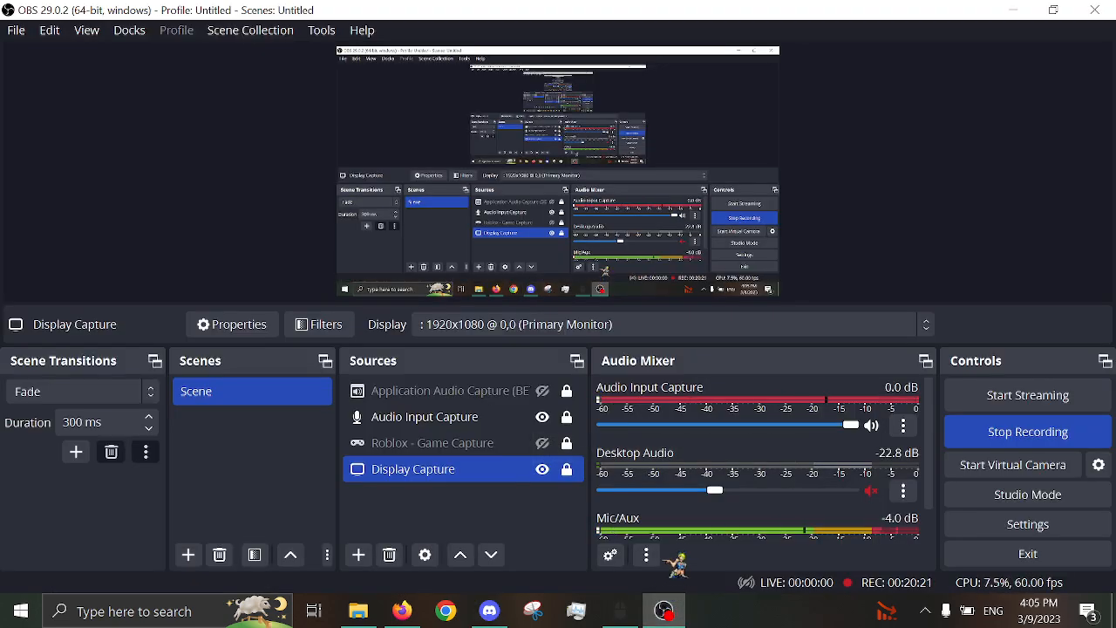